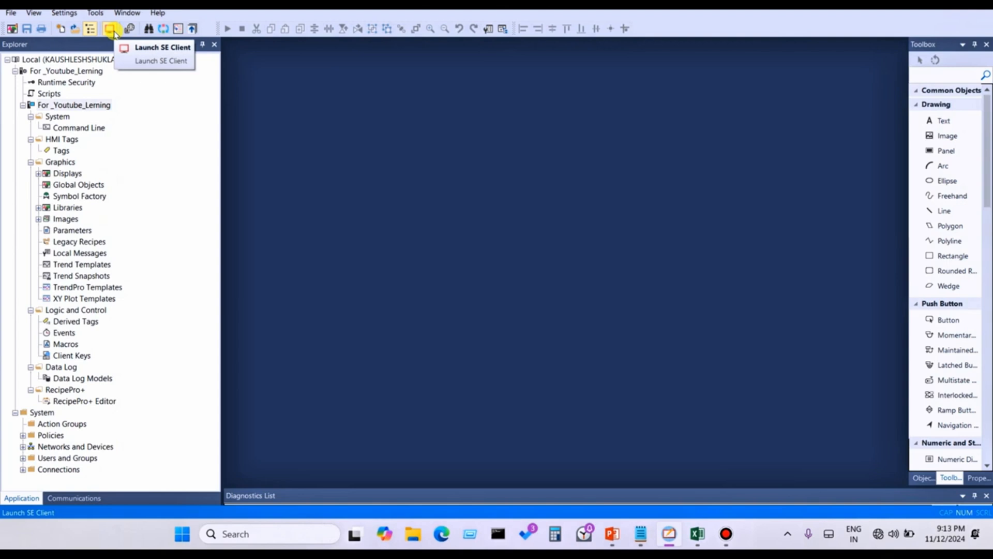
Launch the SE Client wizard and start a new client configuration file named Learning.
left_click(110, 29)
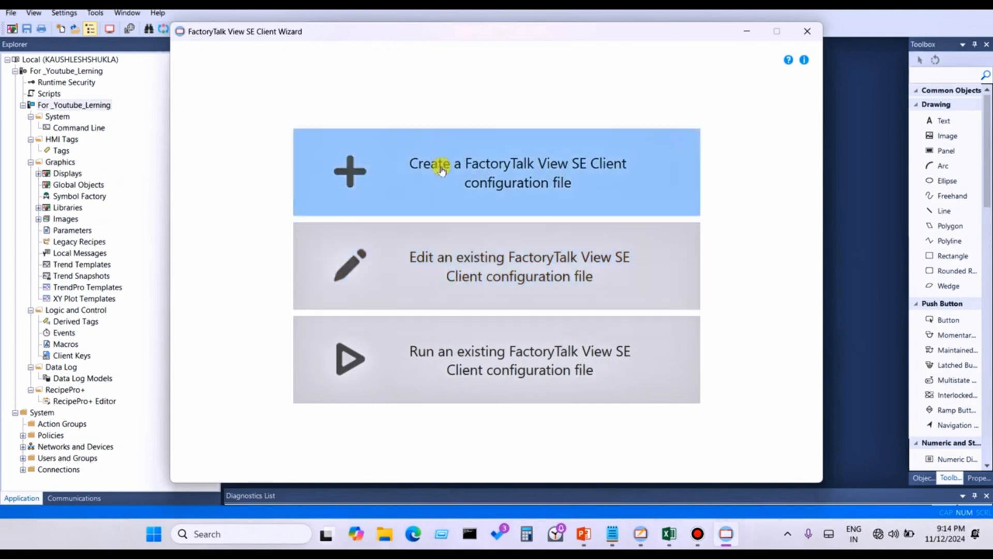
left_click(559, 179)
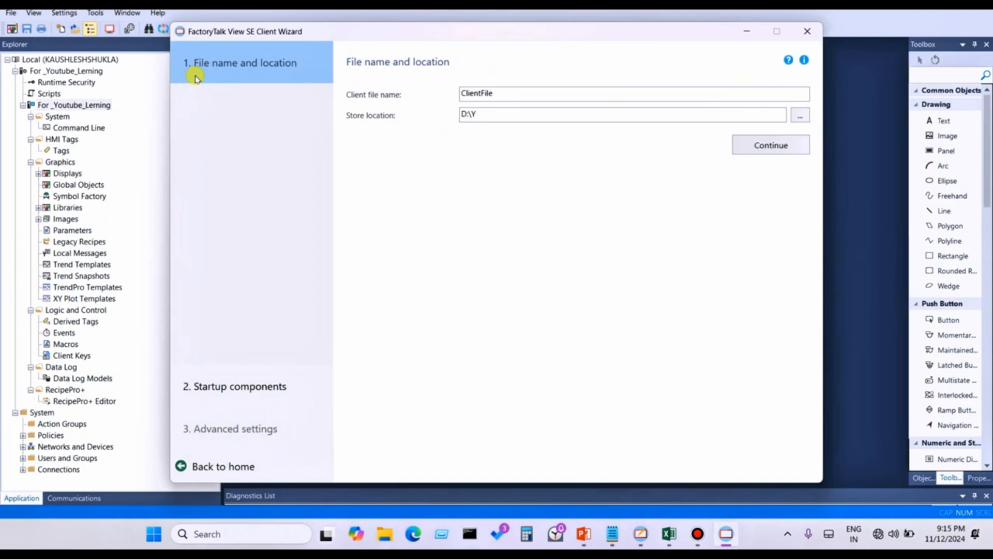
left_click(503, 92)
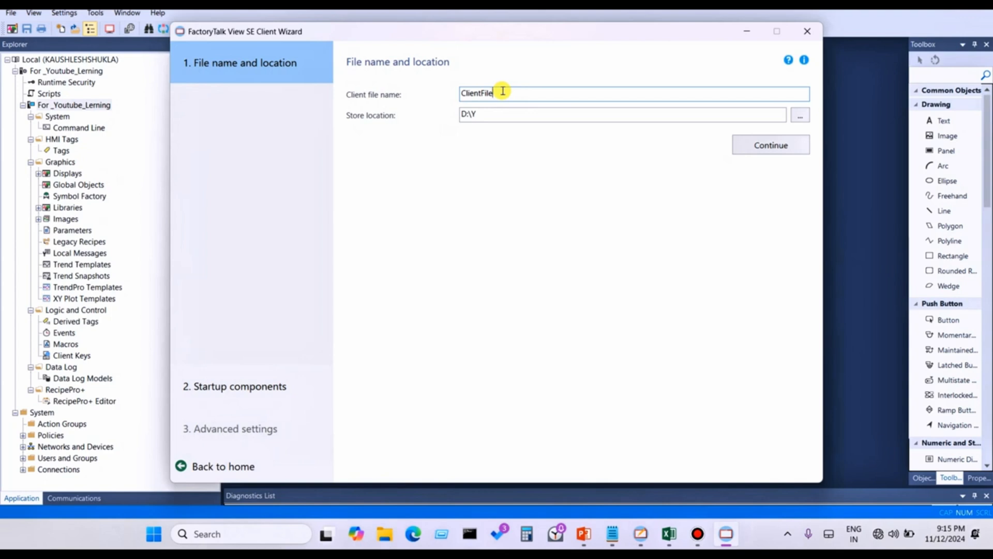
key("BackSpace")
key("BackSpace")
key("BackSpace")
key("BackSpace")
key("BackSpace")
key("BackSpace")
key("BackSpace")
key("BackSpace")
key("BackSpace")
key("BackSpace")
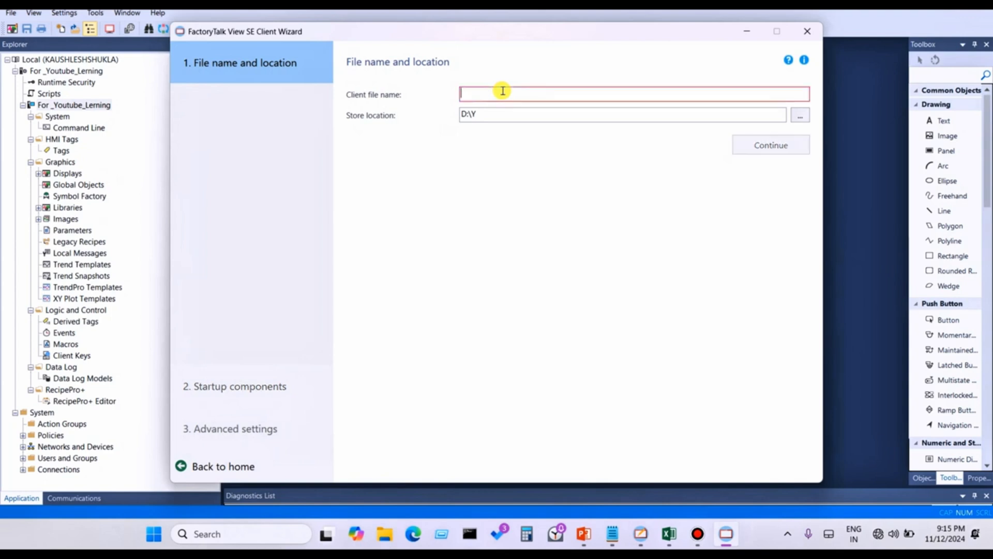
key("Caps_Lock")
type("L")
key("Caps_Lock")
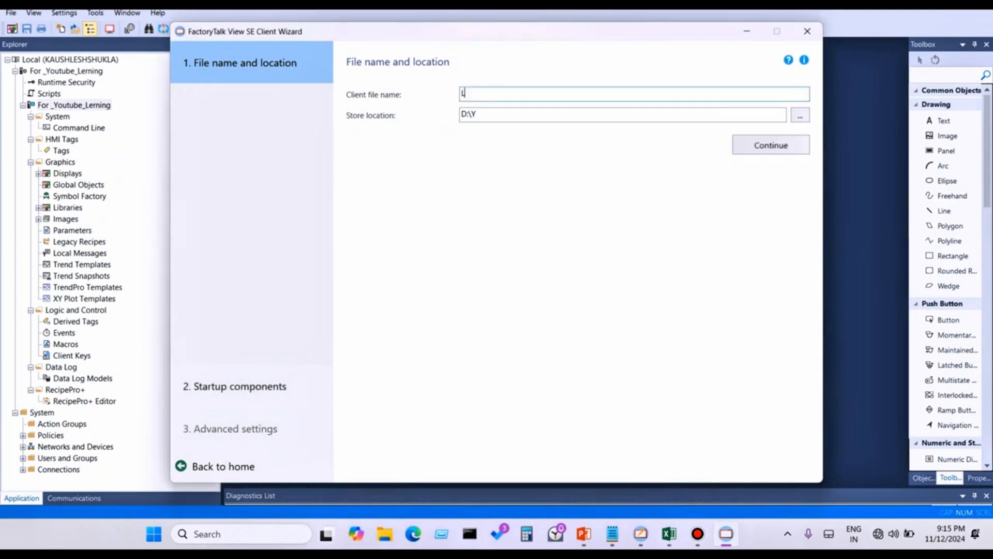
type("earning")
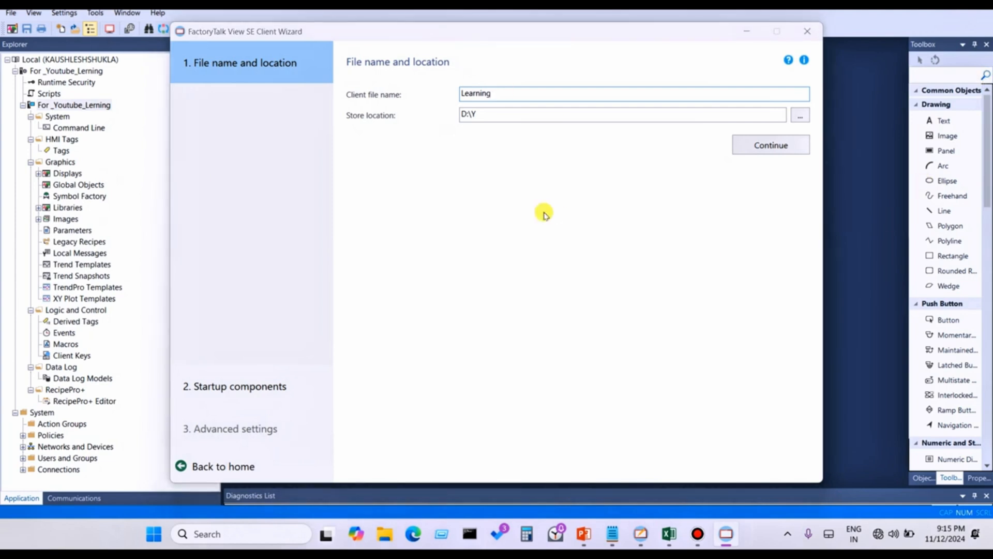
Set the client file's store location to D:\Y\1.Youtube and continue to the startup components.
left_click(495, 113)
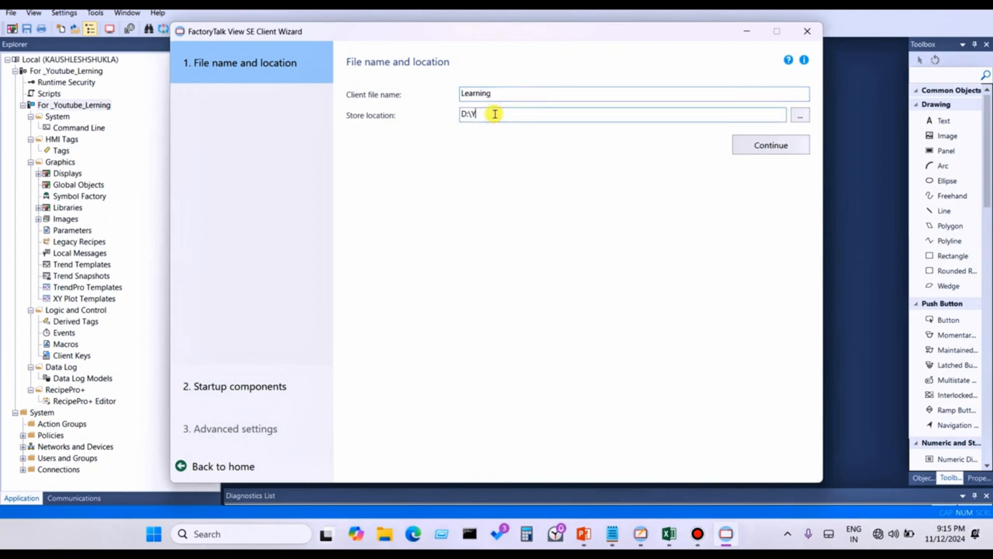
left_click(800, 117)
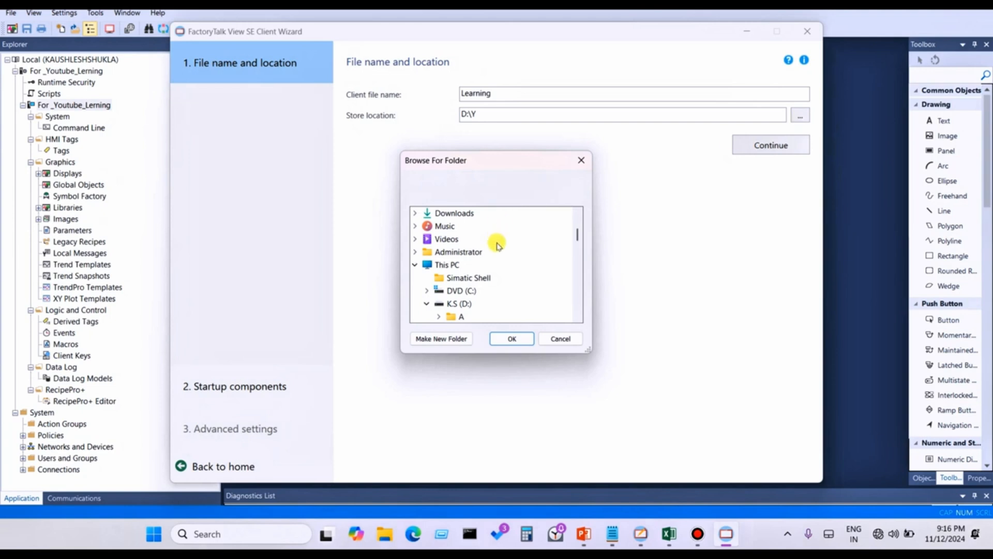
left_click_drag(455, 161, 456, 219)
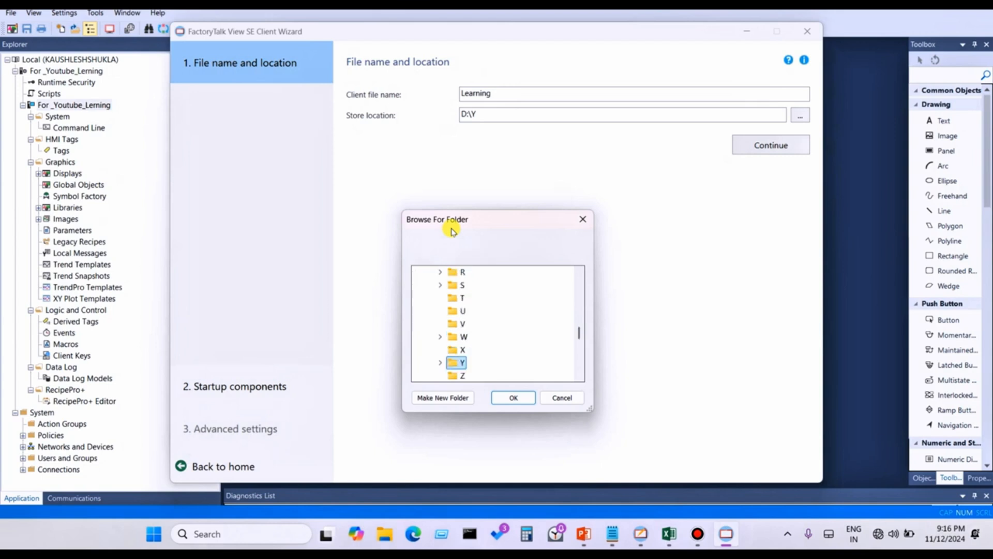
double_click(457, 363)
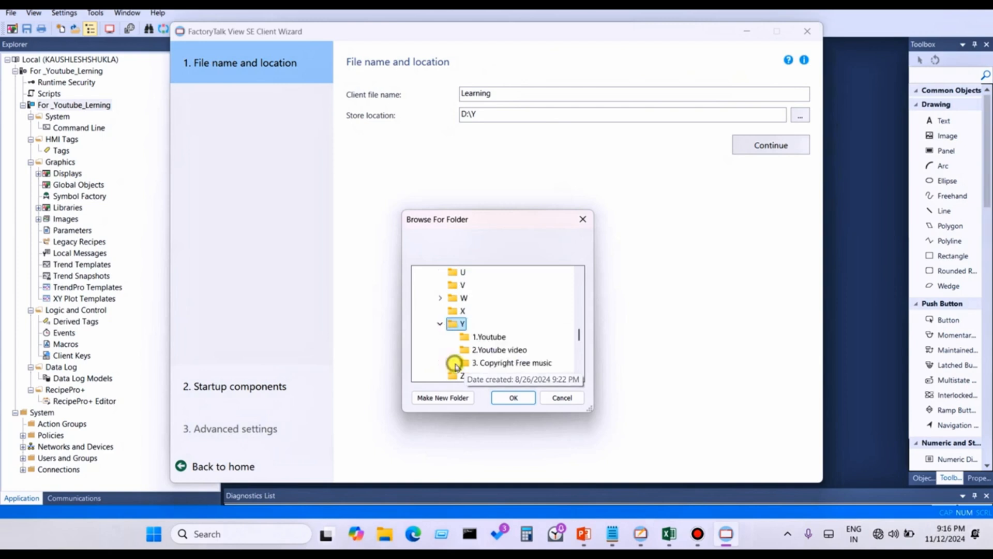
left_click(488, 337)
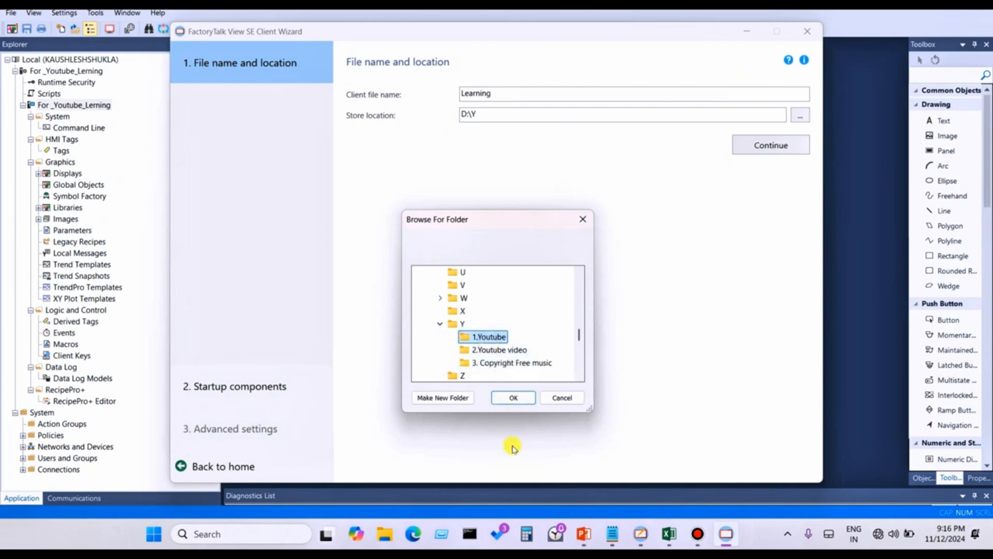
left_click(514, 398)
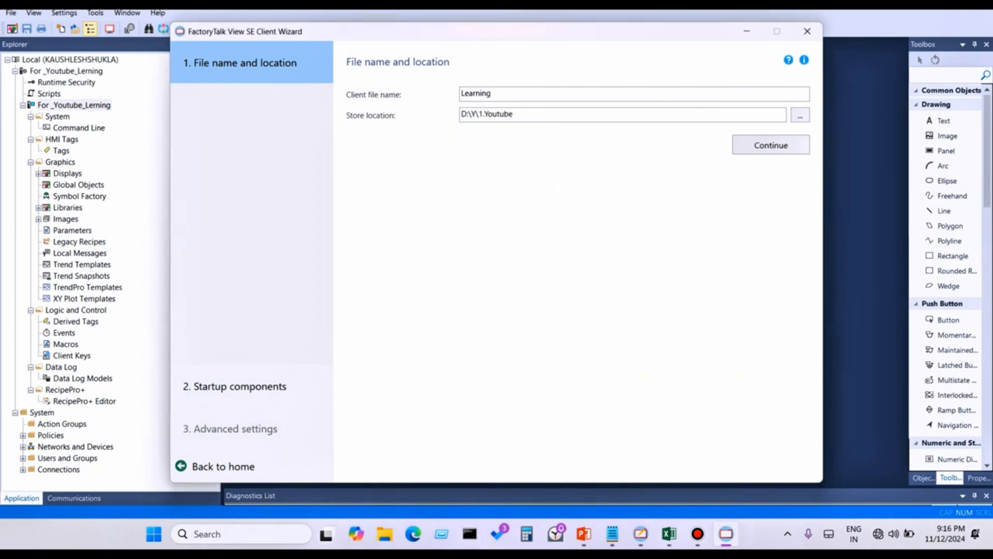
left_click(766, 146)
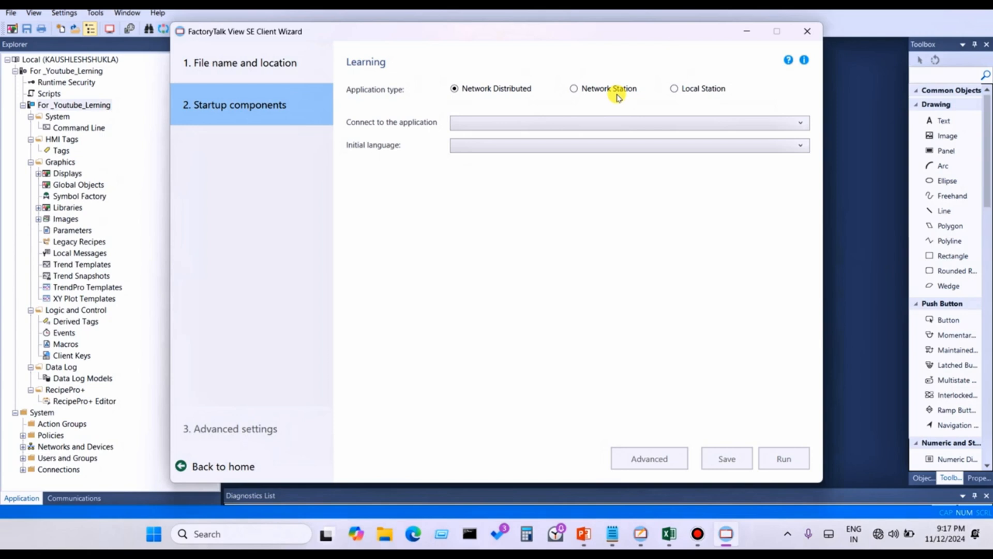
Set the application type to Local Station and connect to the For _Youtube_Lerning application.
left_click(686, 92)
left_click(481, 125)
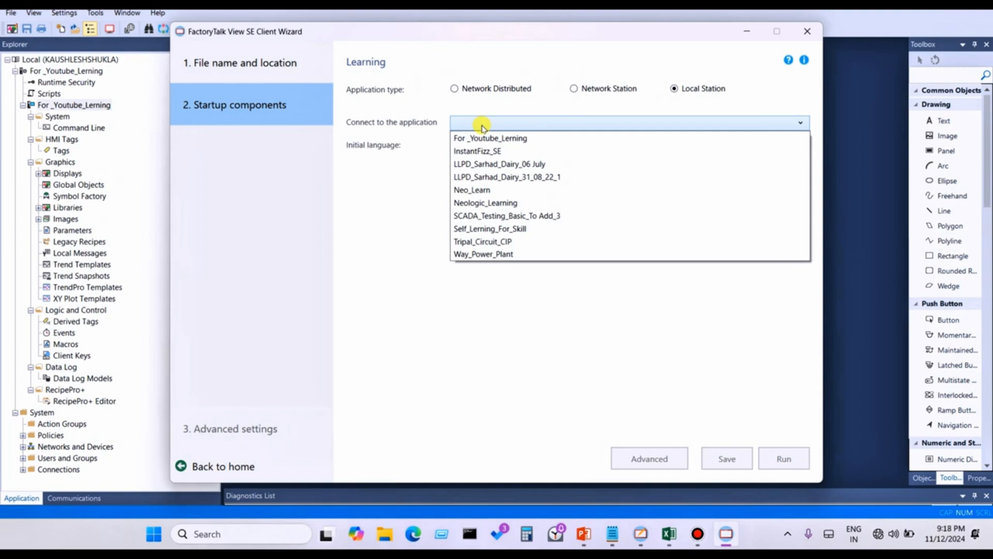
left_click(482, 126)
left_click(484, 125)
left_click(486, 127)
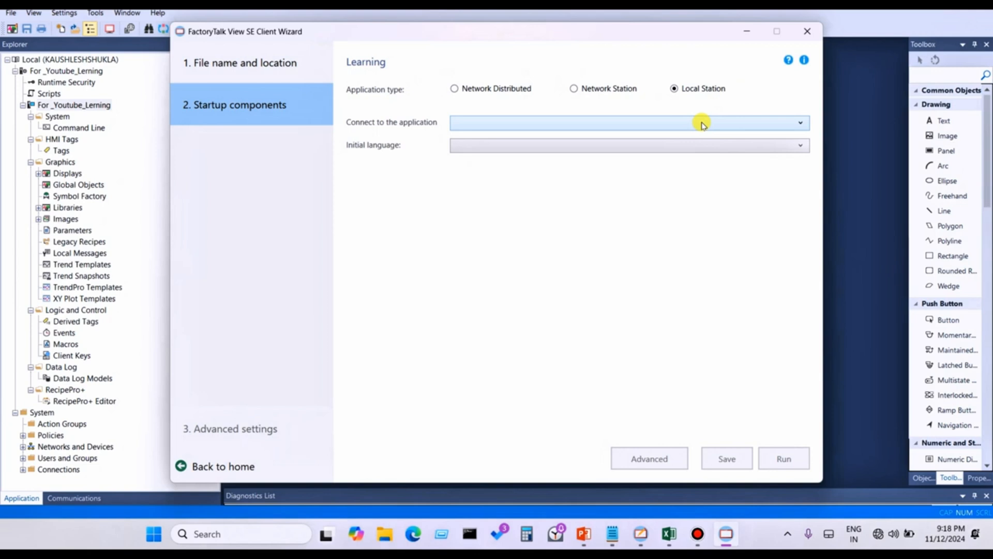
left_click(800, 124)
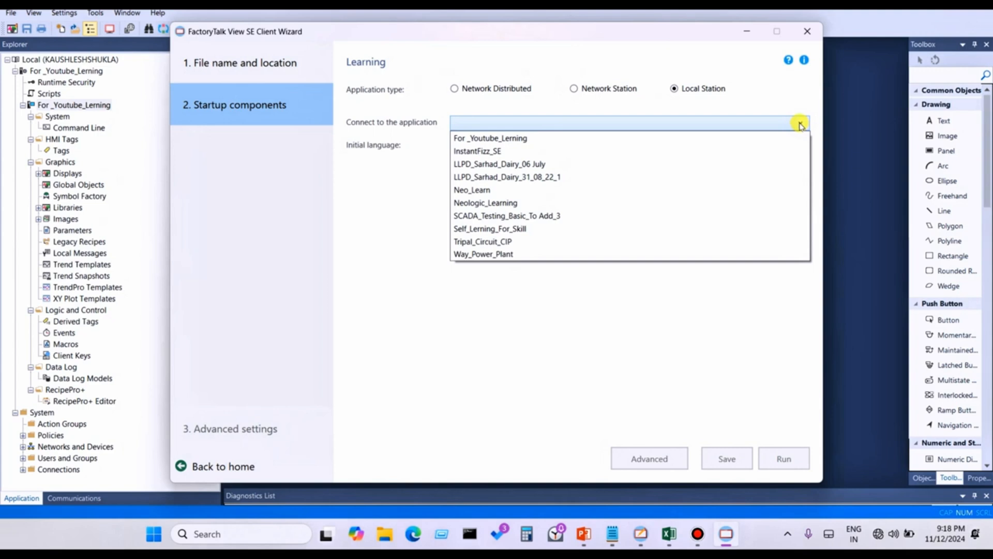
left_click(497, 138)
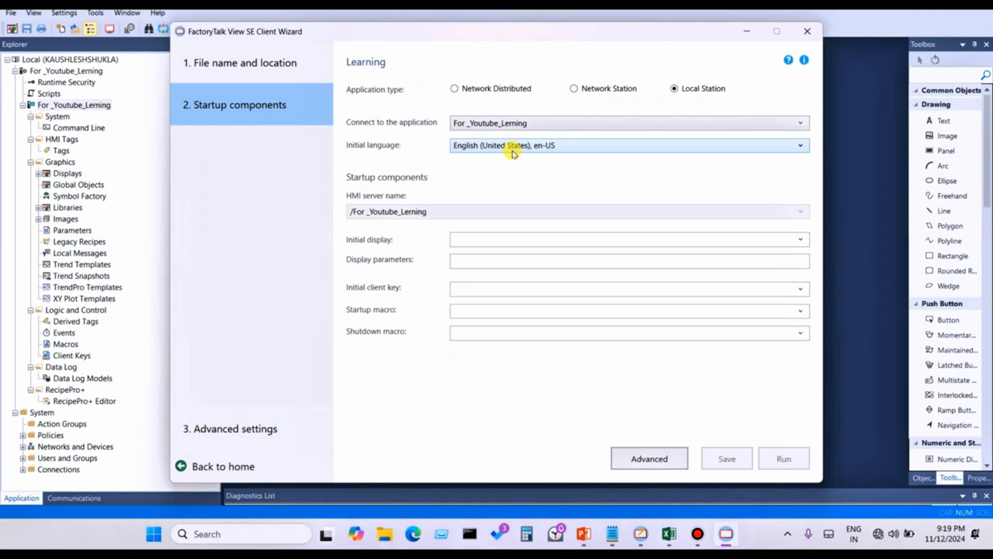
Choose Animation_1 as the initial display and open the advanced client settings.
left_click(556, 146)
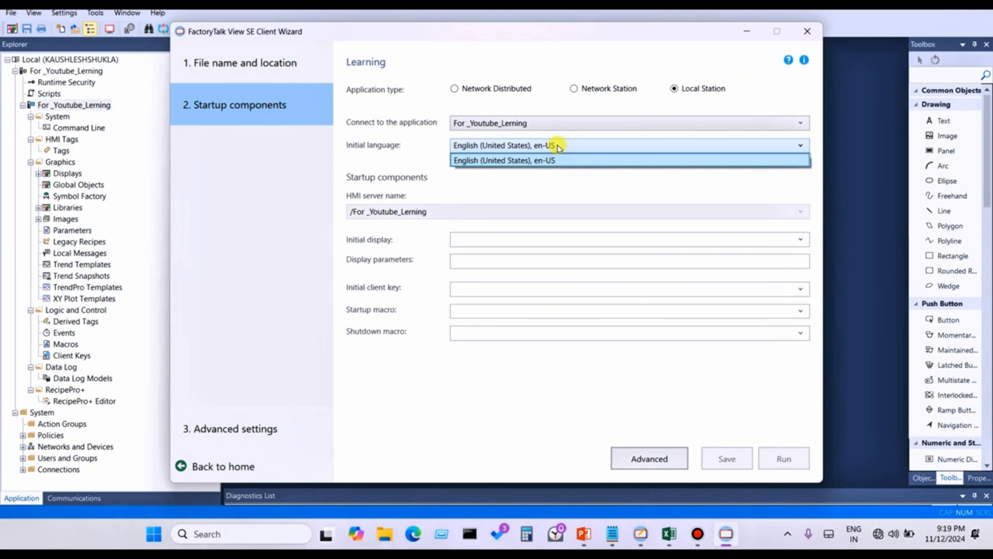
left_click(557, 147)
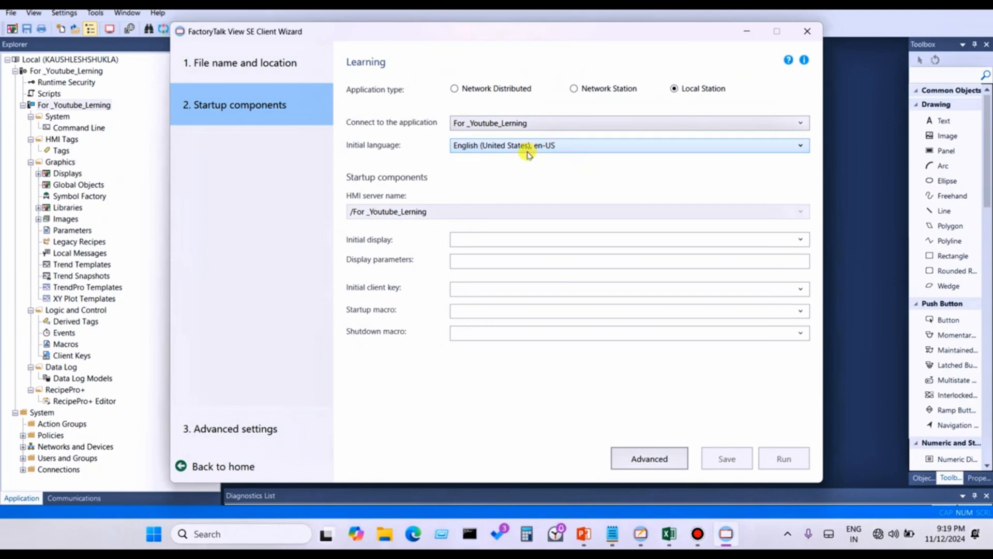
left_click(800, 241)
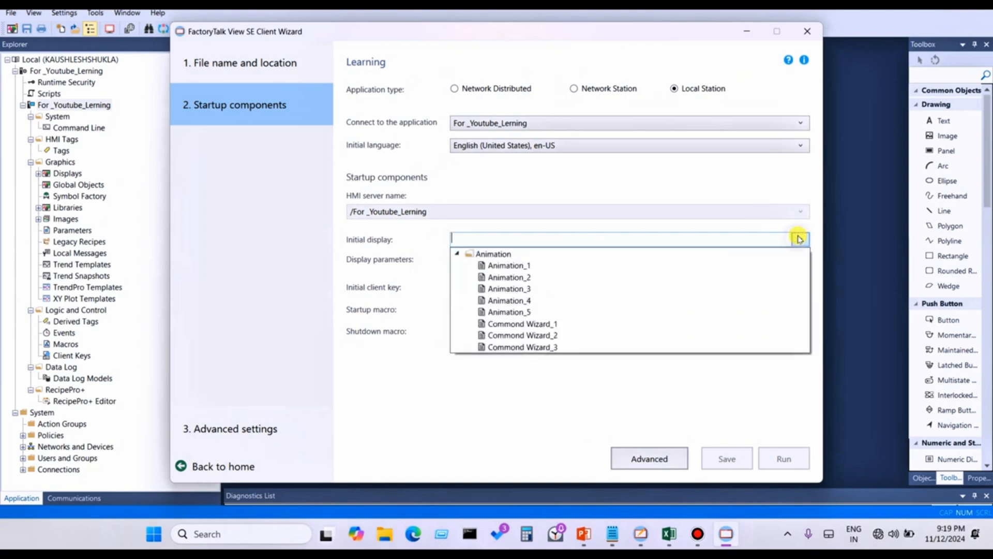
left_click(542, 269)
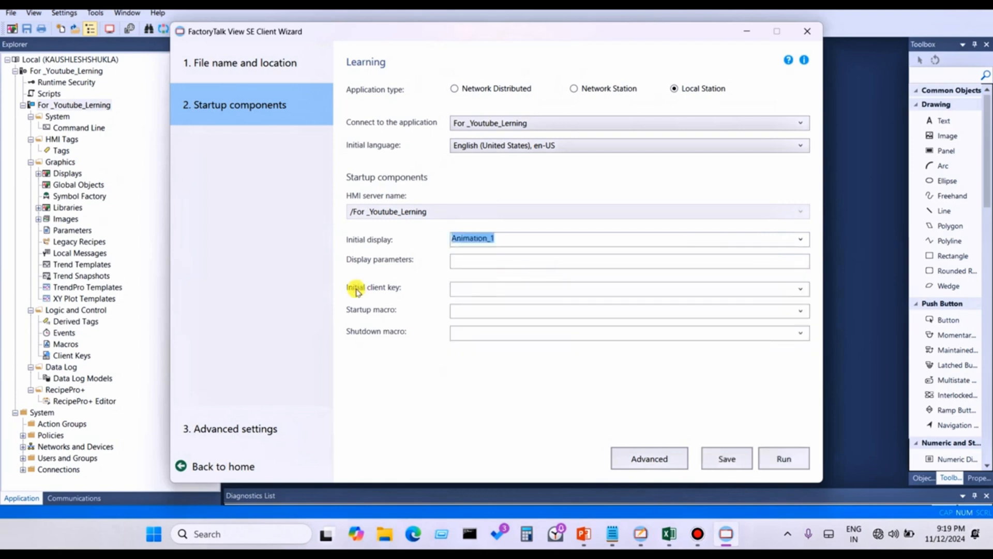
left_click(782, 257)
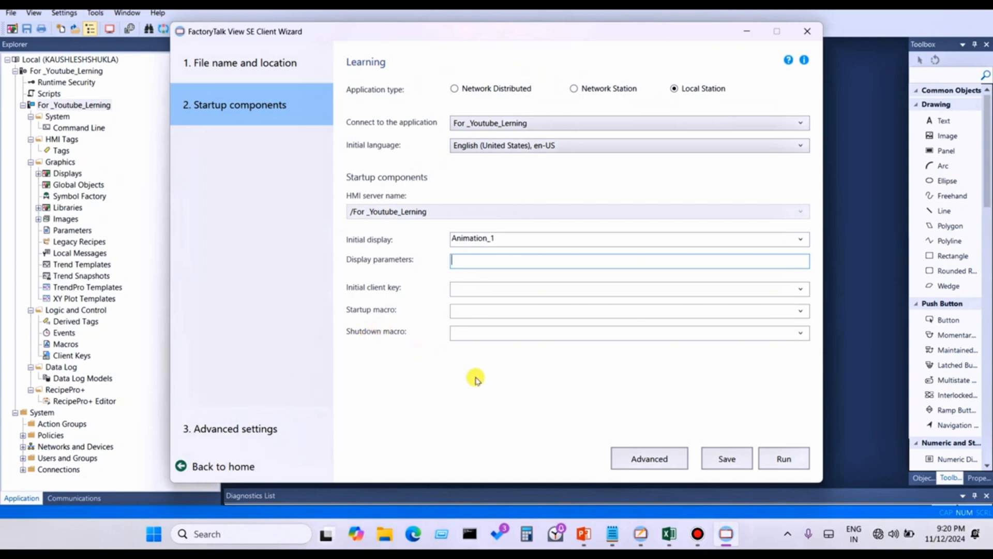
left_click(640, 466)
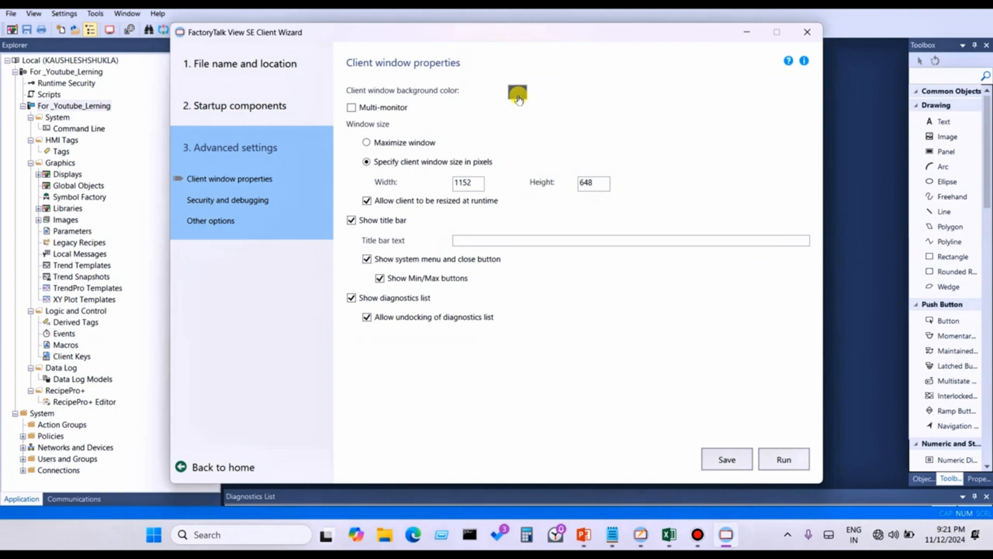
left_click(519, 97)
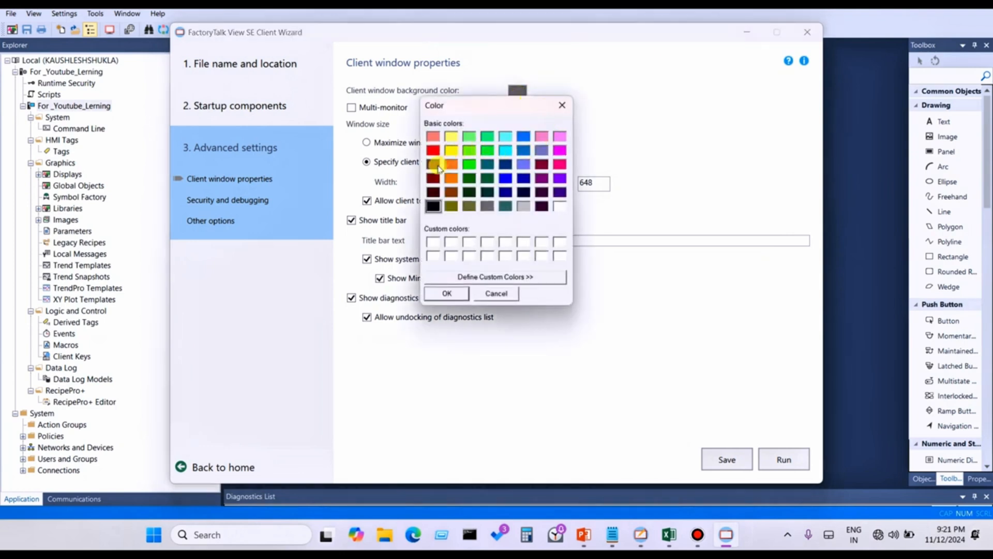
left_click(469, 181)
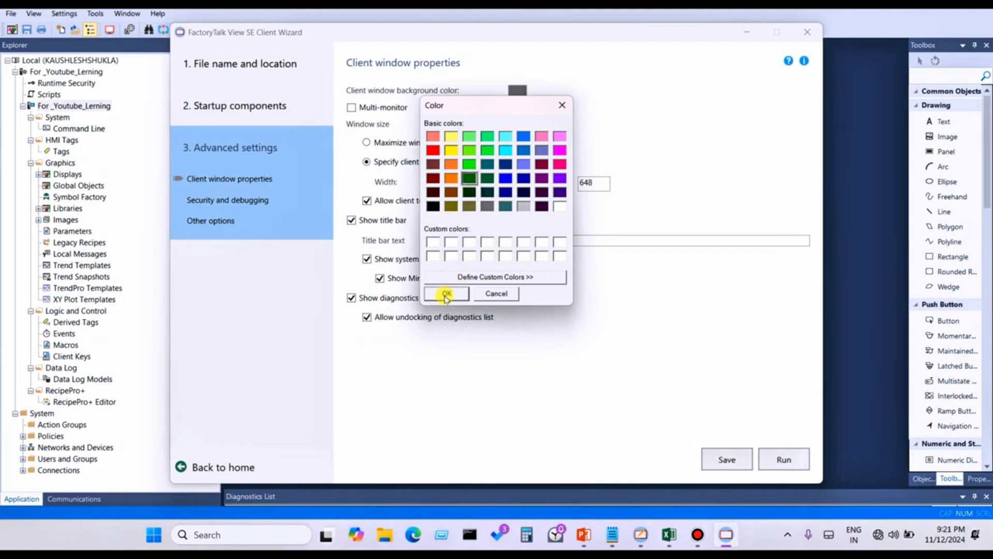
left_click(479, 276)
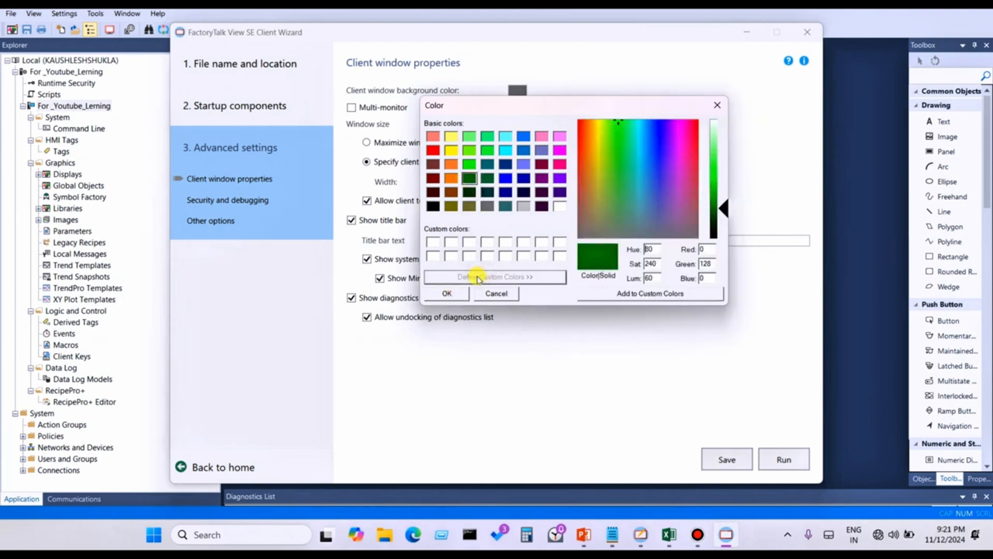
left_click(717, 105)
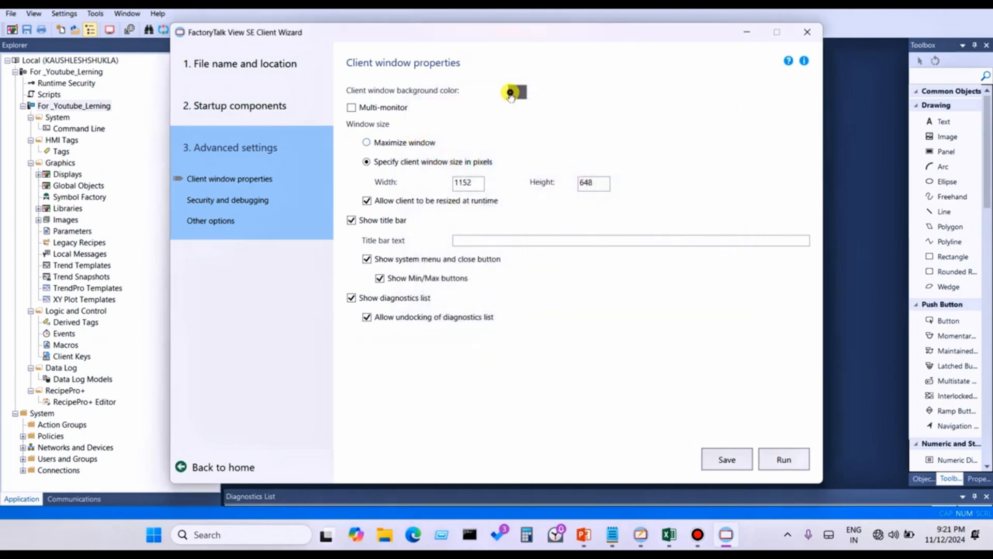
Set the client window background color to the dark green basic color.
left_click(516, 92)
left_click(469, 177)
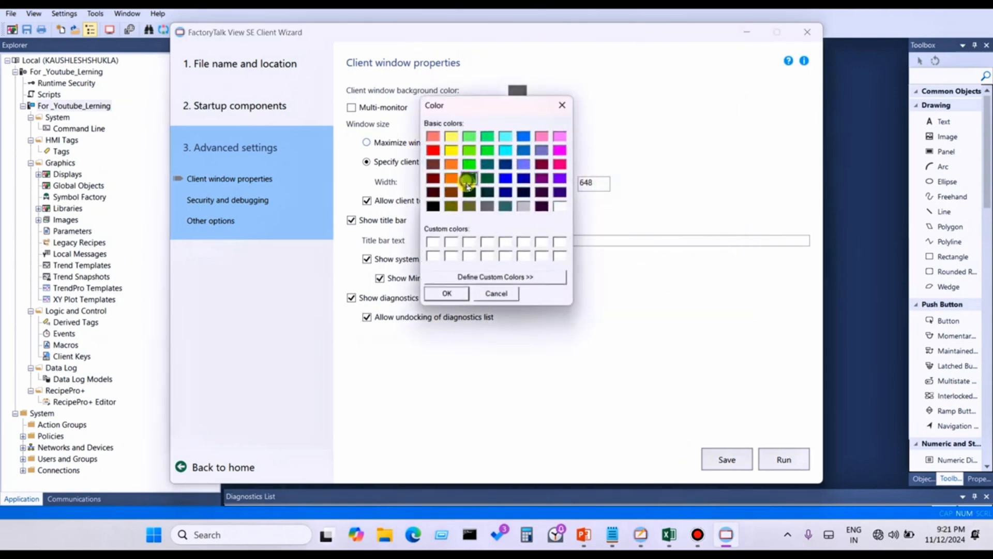
left_click(448, 293)
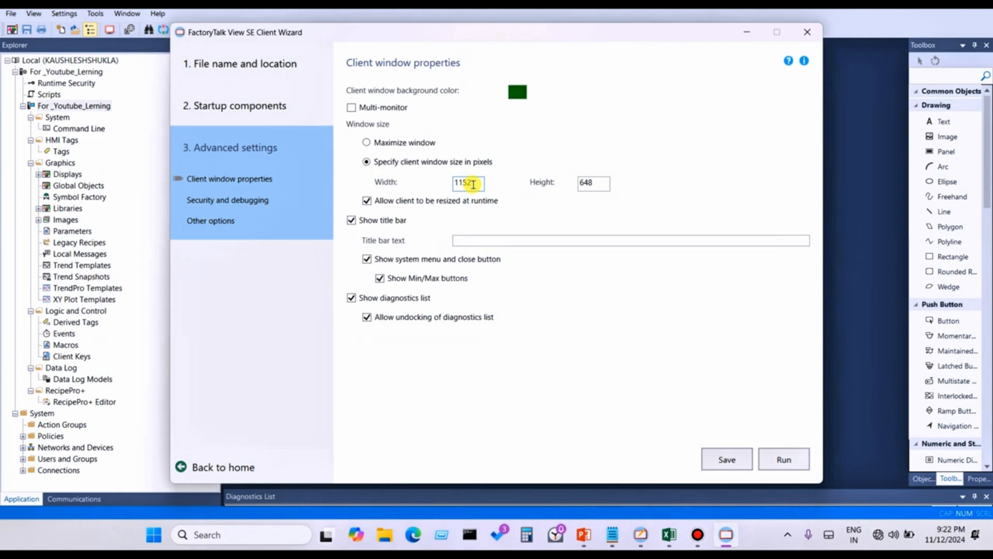
Set the client window size to Maximize window and disallow resizing the client at runtime.
left_click(598, 183)
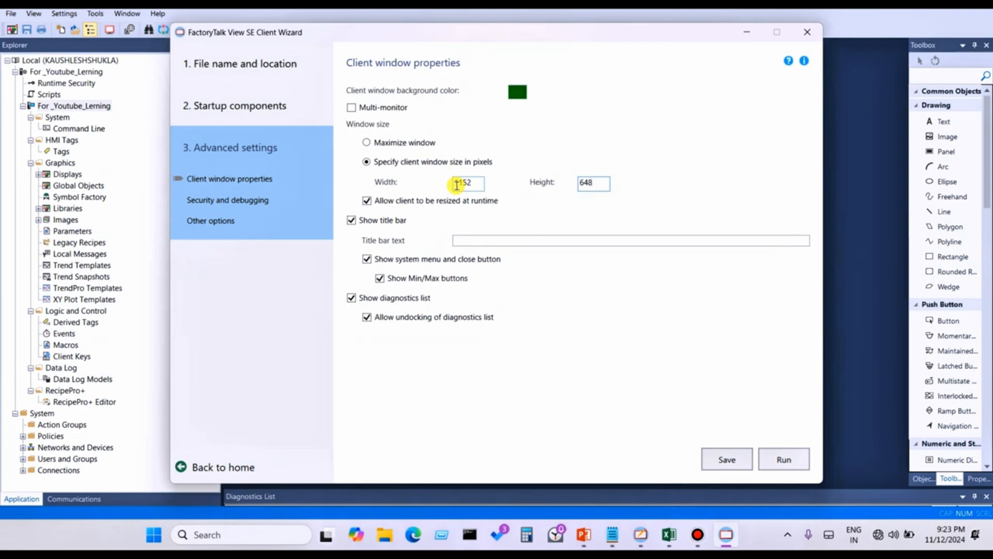
left_click(385, 145)
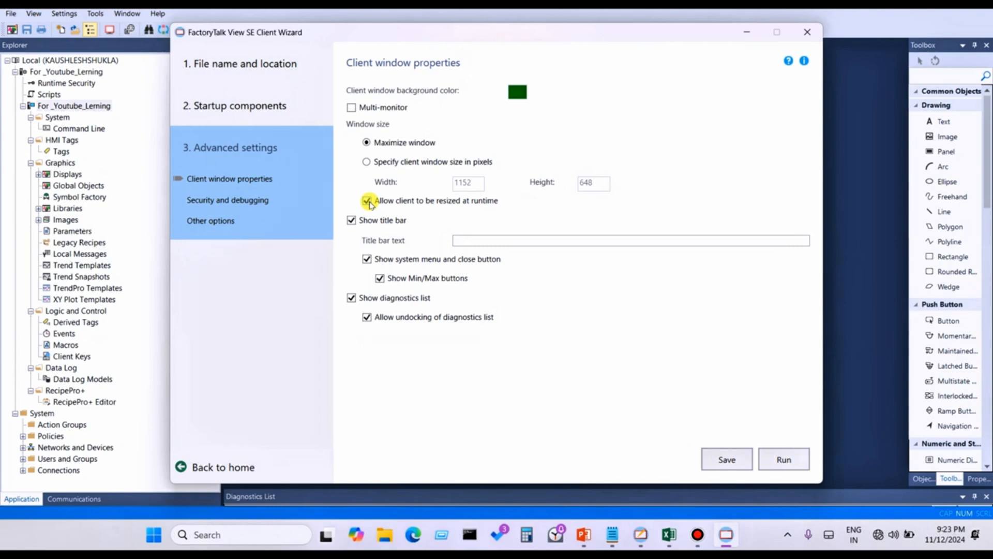
left_click(368, 201)
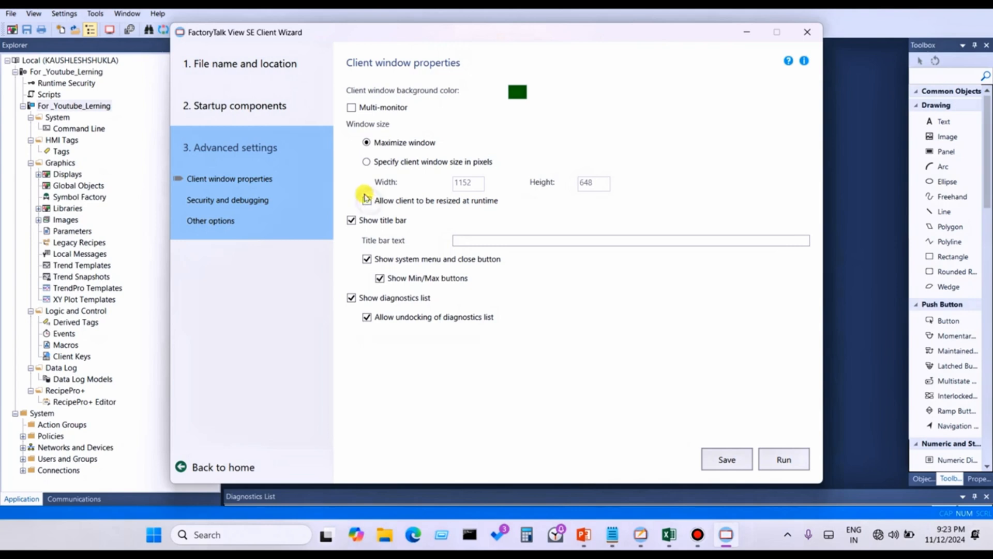
Keep the title bar shown but disable its system menu and close button.
left_click(354, 223)
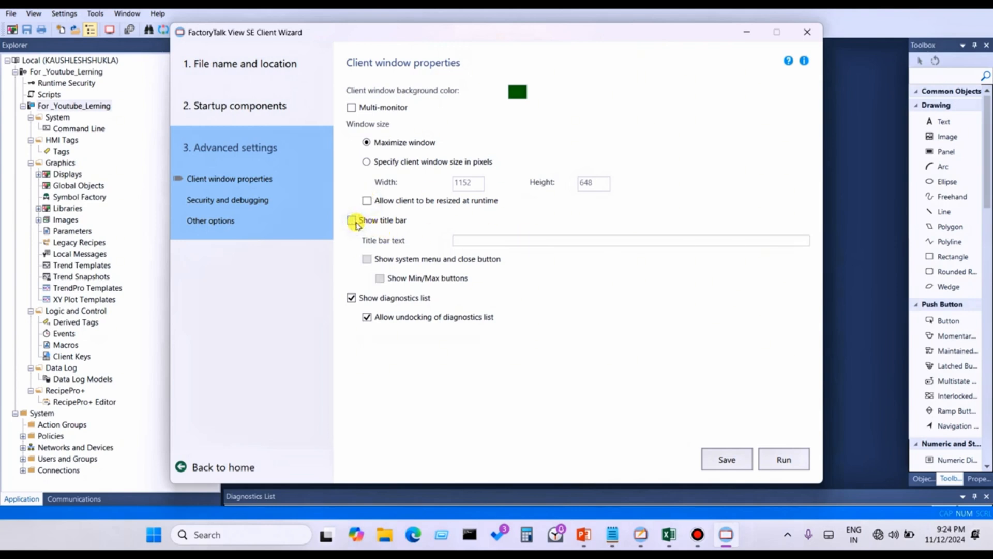
left_click(355, 222)
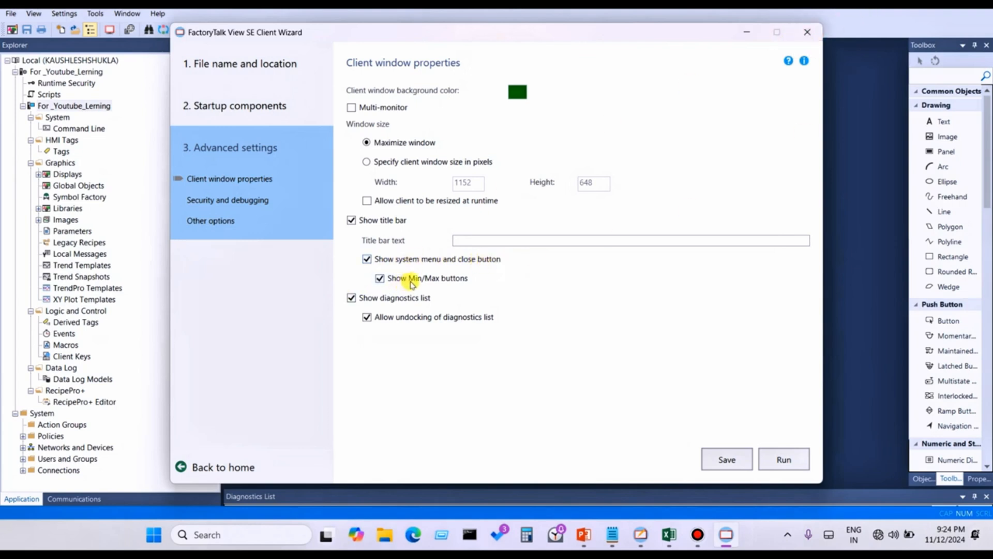
left_click(368, 260)
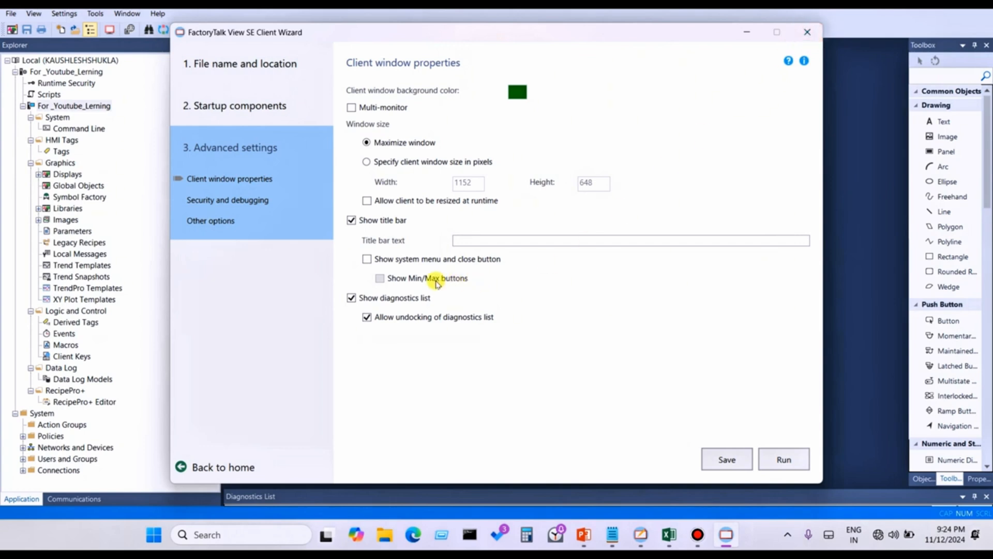
Hide the client window's title bar and its diagnostics list.
left_click(381, 280)
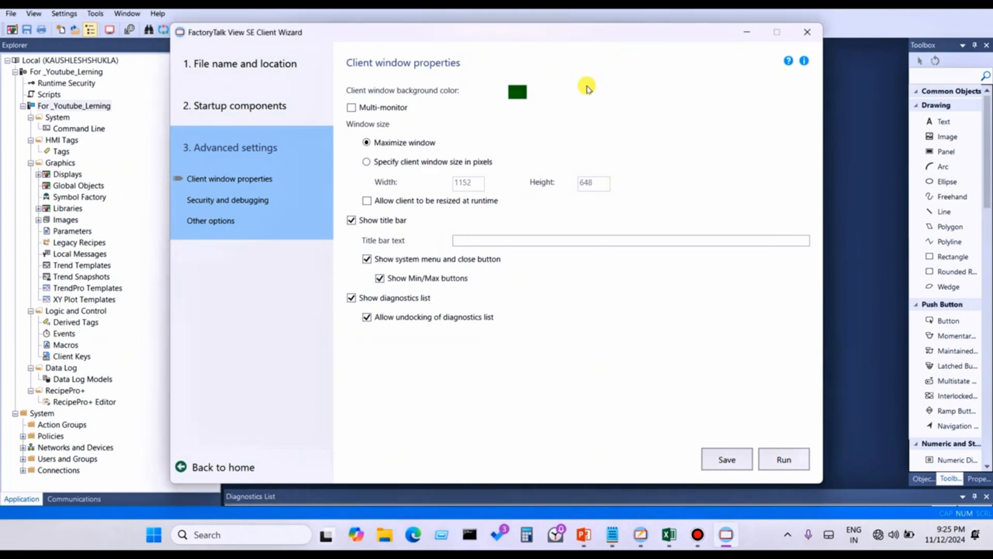
left_click(352, 220)
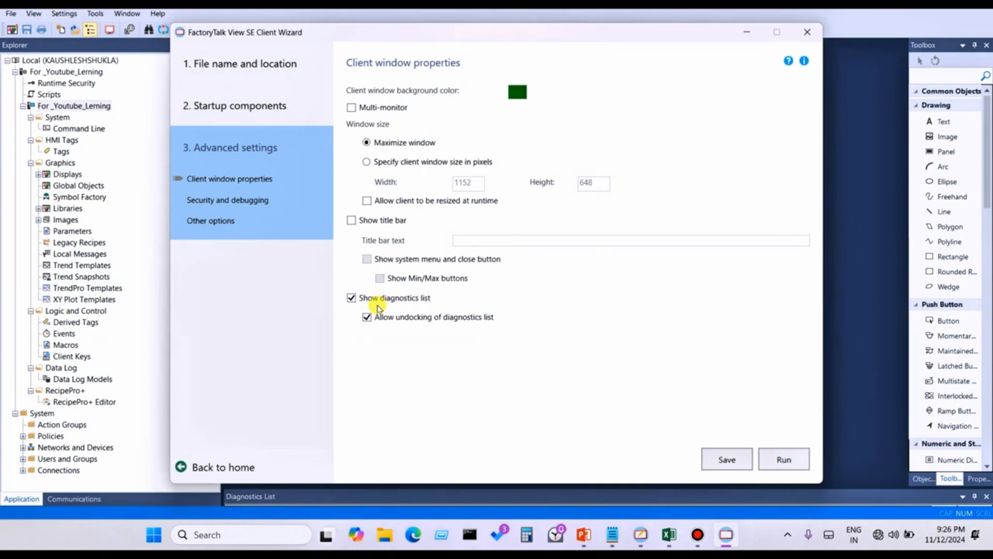
left_click(351, 297)
Disable auto logout in the client's security and debugging settings.
left_click(250, 202)
left_click(249, 202)
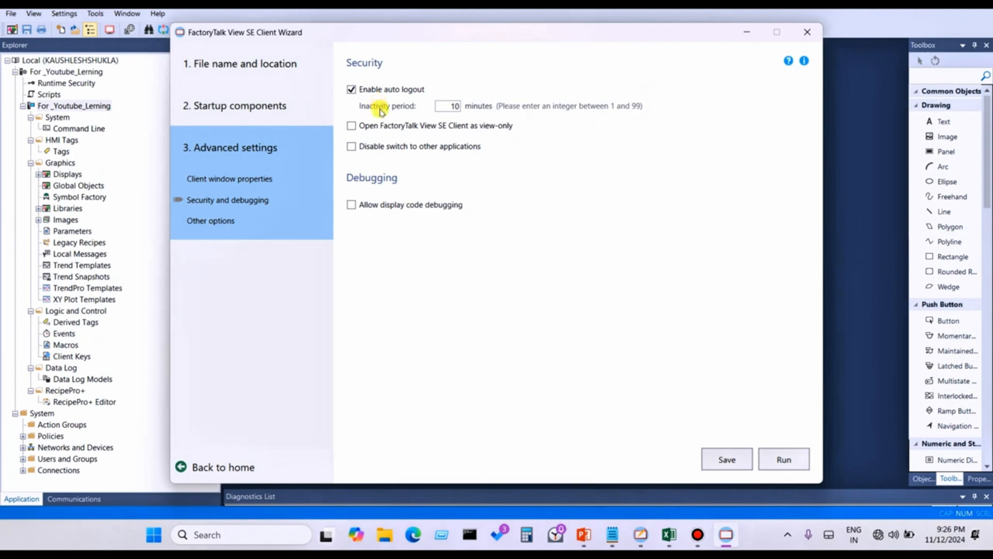
left_click(352, 90)
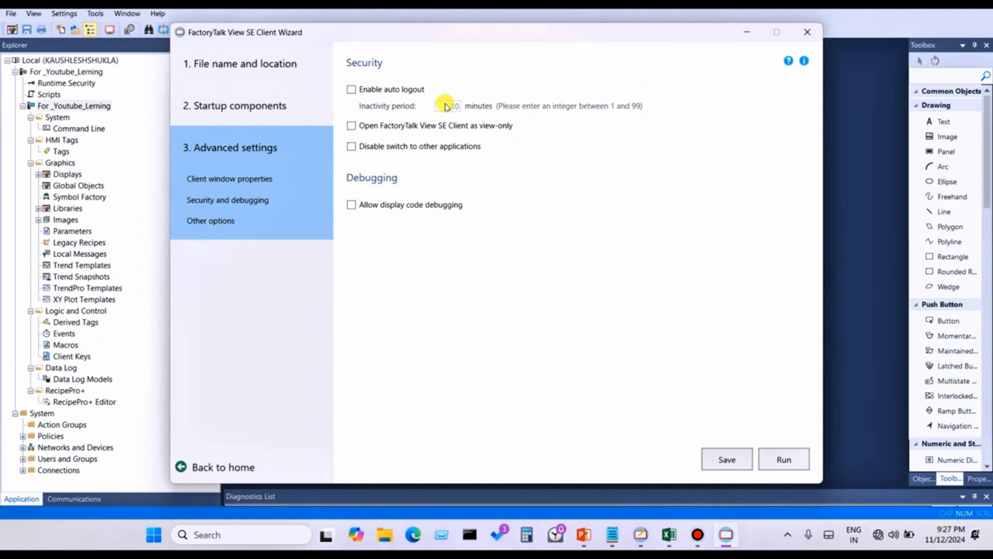
left_click(352, 91)
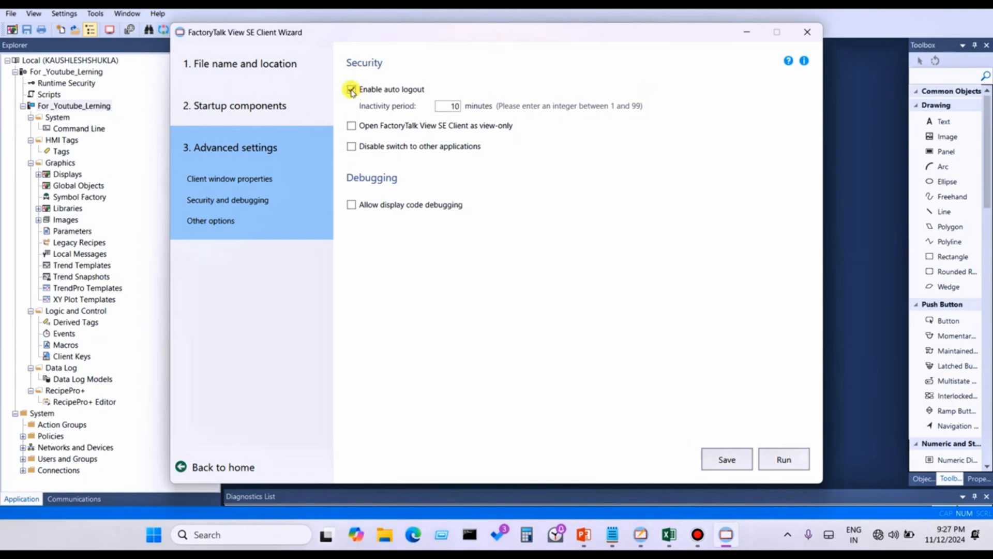
left_click(443, 107)
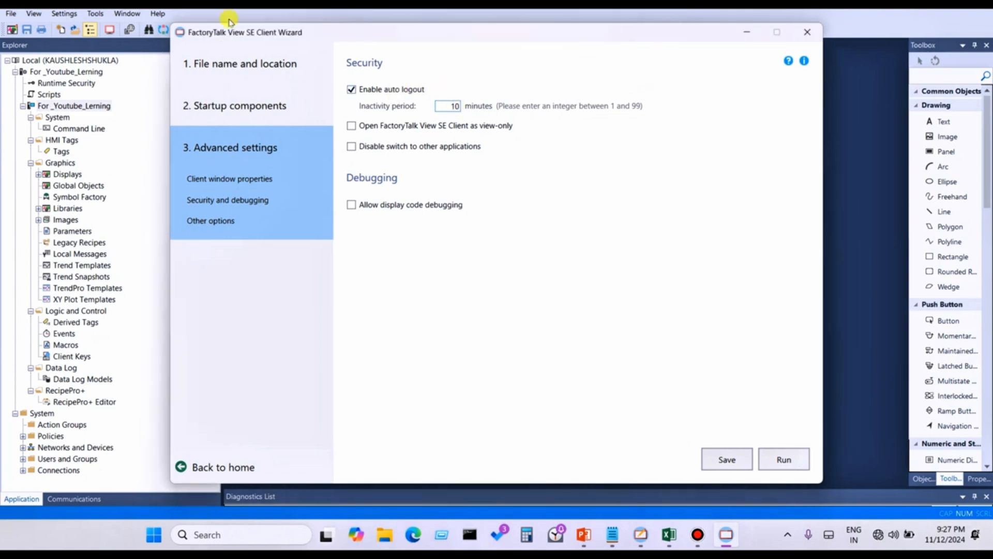
left_click(351, 89)
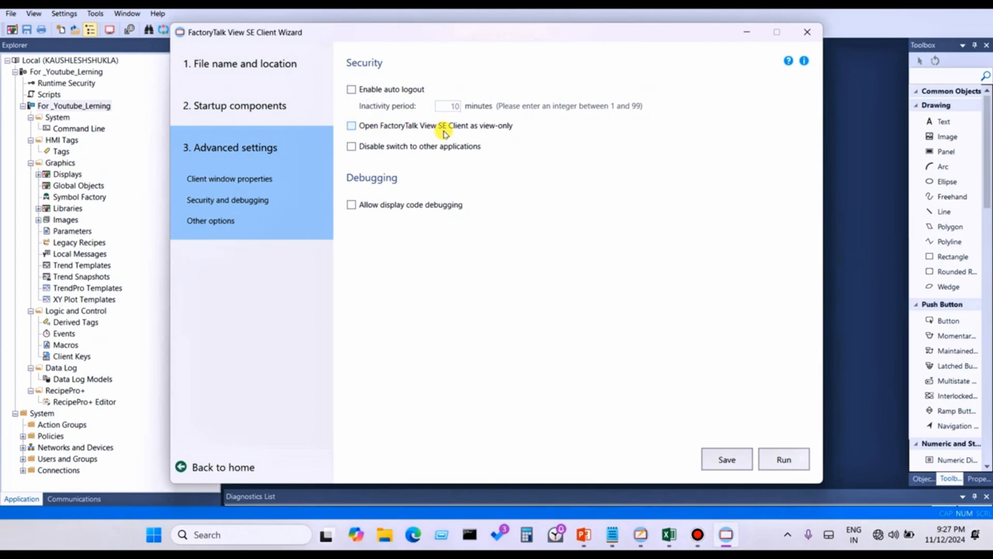
left_click(352, 126)
left_click(352, 129)
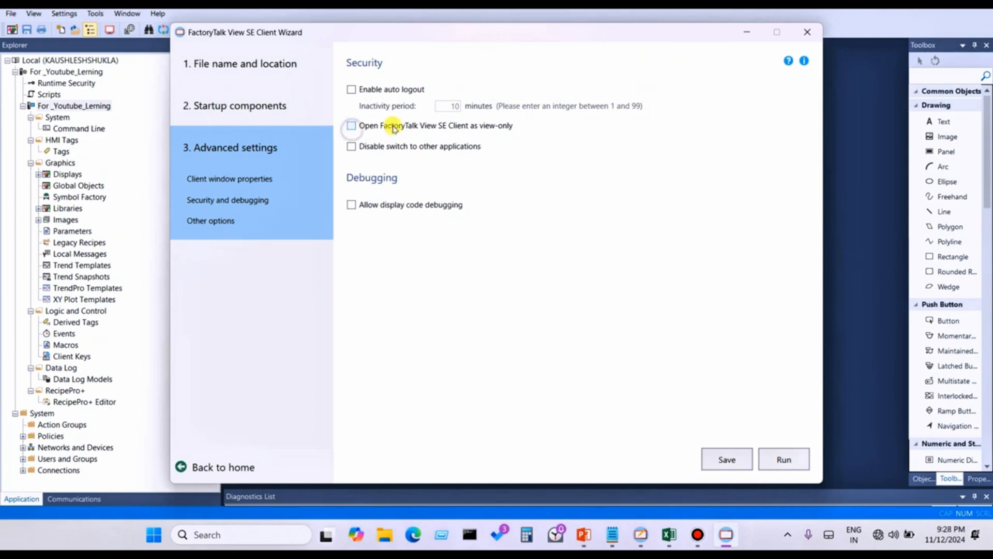
left_click(352, 147)
left_click(389, 149)
Keep the history list font size at 10 in the other options, then save the client file and run the client.
left_click(215, 222)
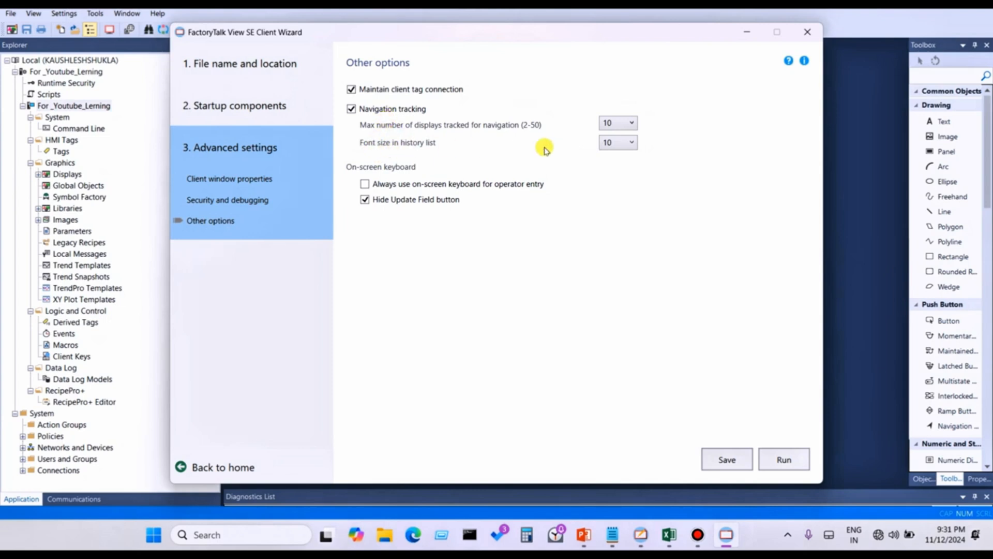
left_click(620, 148)
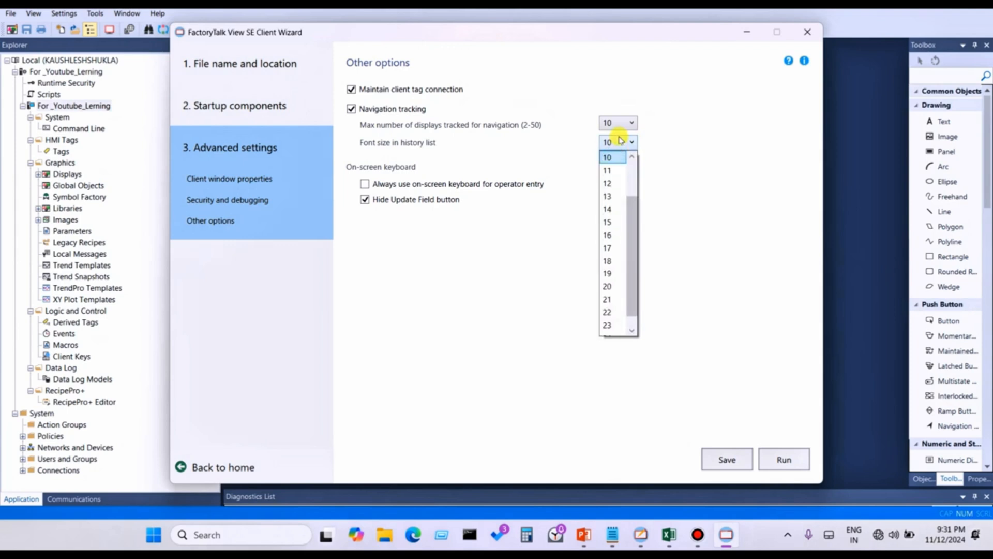
left_click(620, 140)
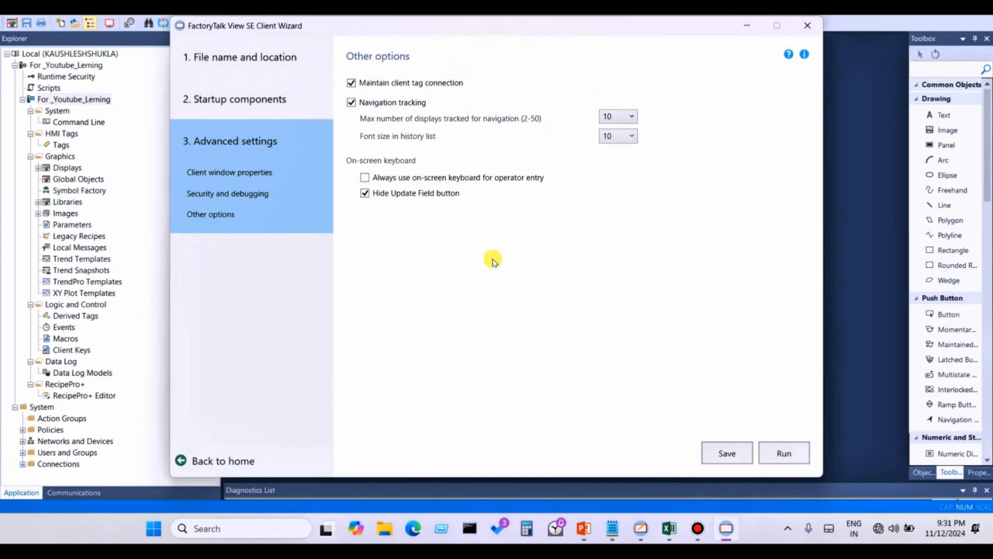
left_click(723, 454)
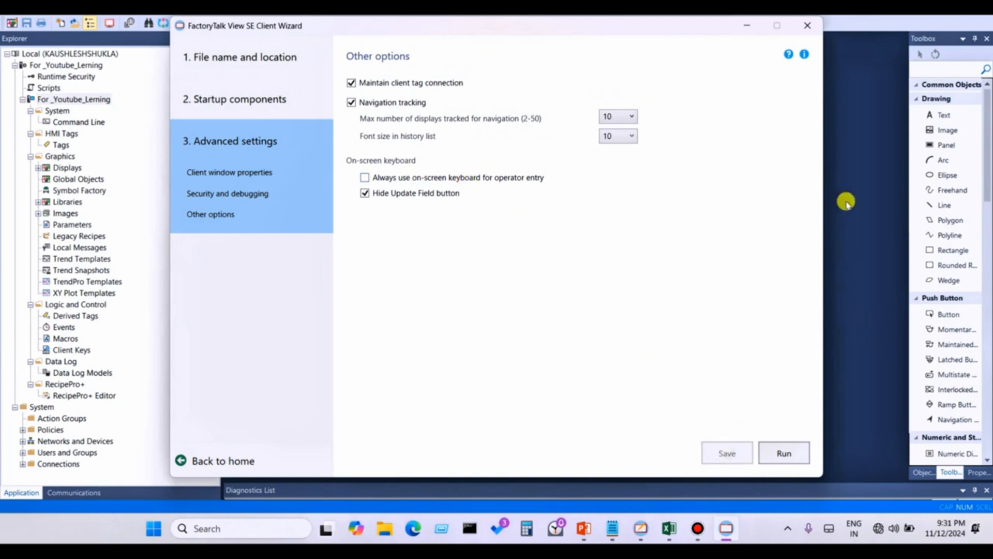
left_click(787, 454)
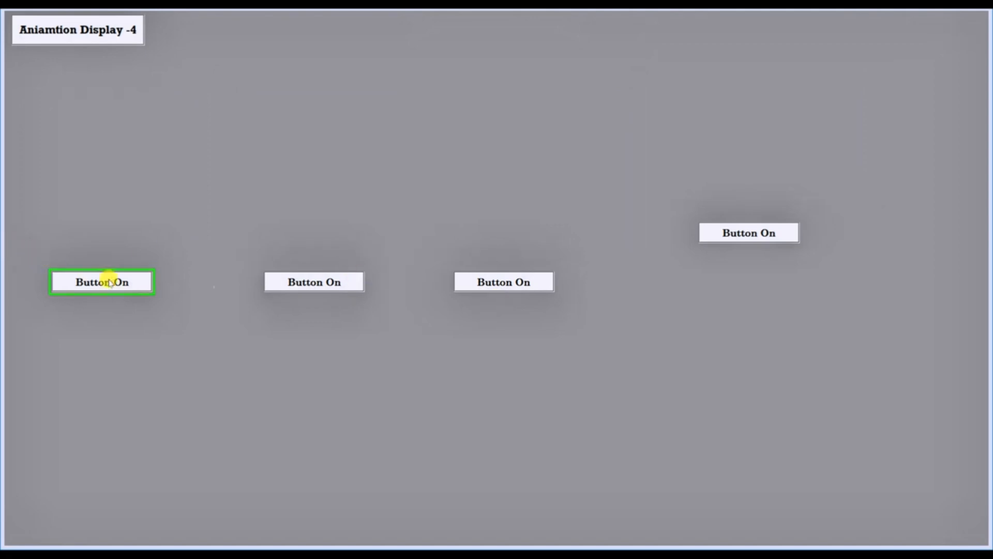
Test display navigation in the running client by switching back and forth between Animation Display -4 and Animation Display -1.
left_click(277, 282)
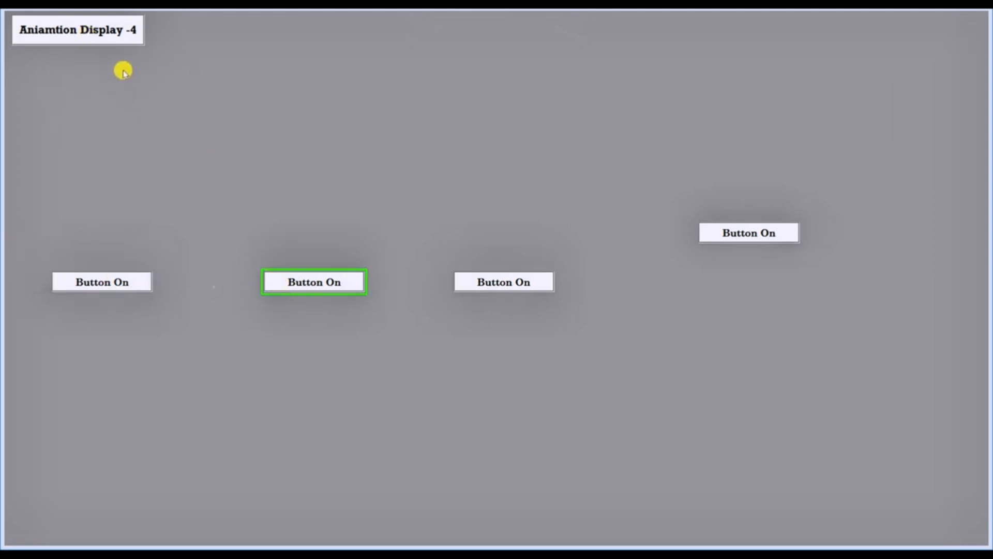
left_click(102, 36)
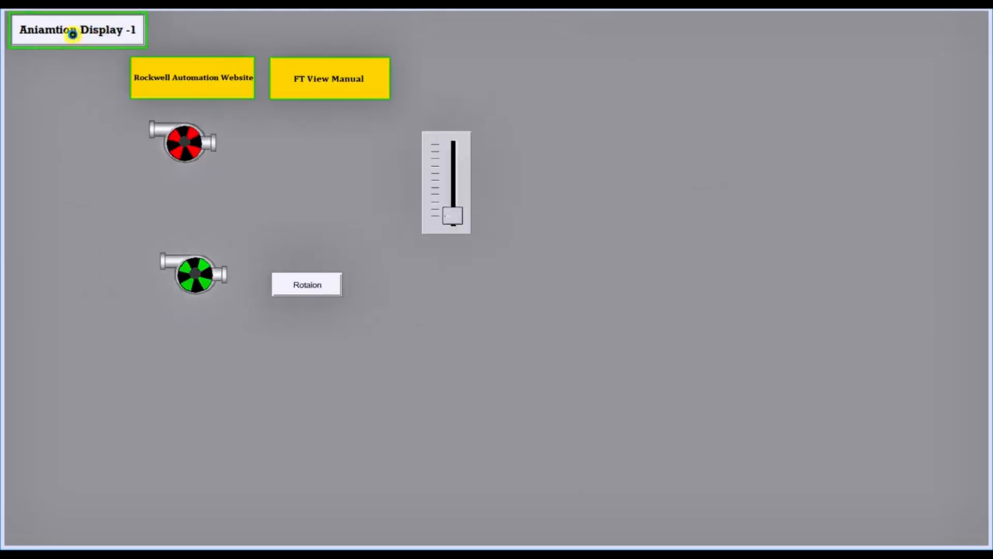
left_click(74, 37)
left_click(74, 36)
left_click(74, 33)
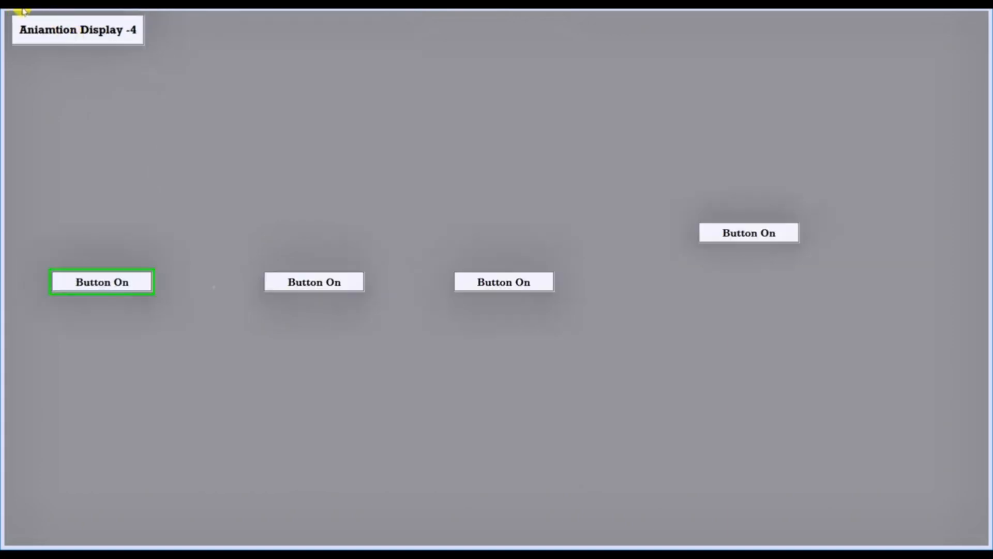
left_click(56, 25)
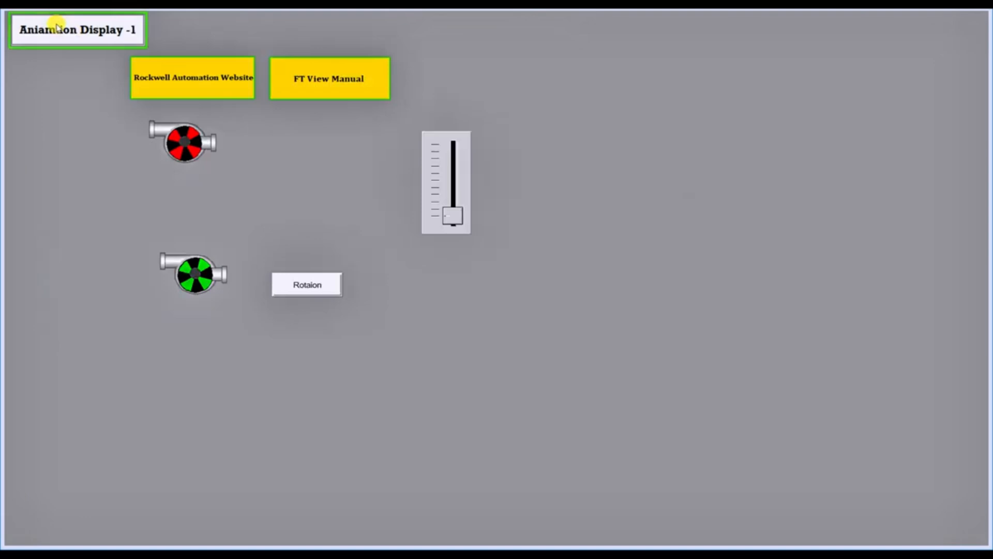
left_click(56, 26)
left_click(55, 26)
left_click(56, 25)
left_click(56, 25)
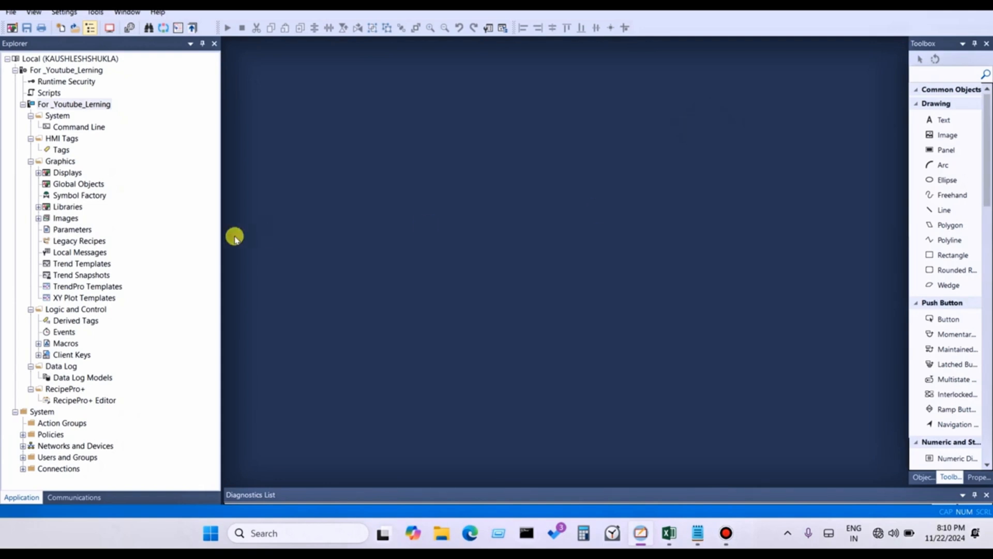
Duplicate the Animation_1 display under the name Header.
double_click(41, 175)
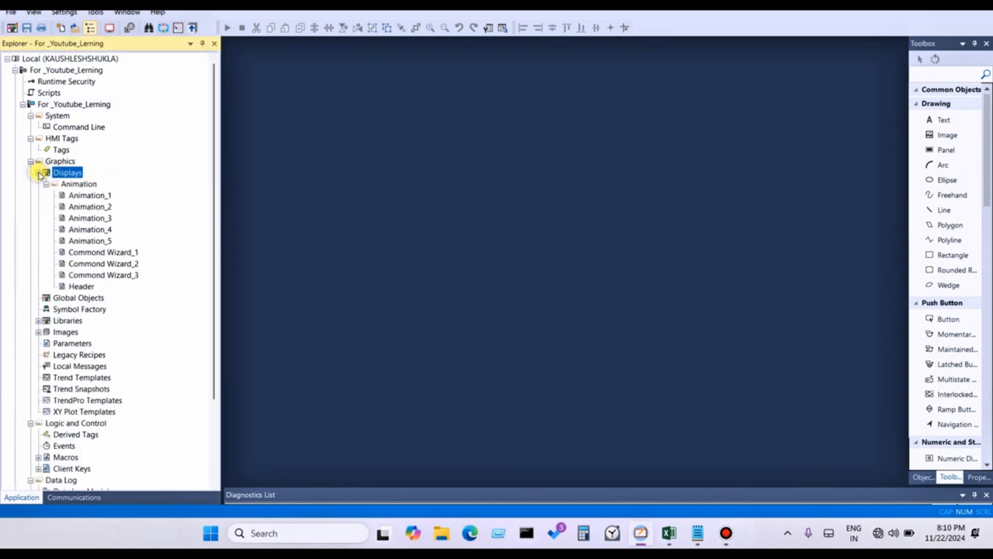
left_click(93, 195)
right_click(95, 198)
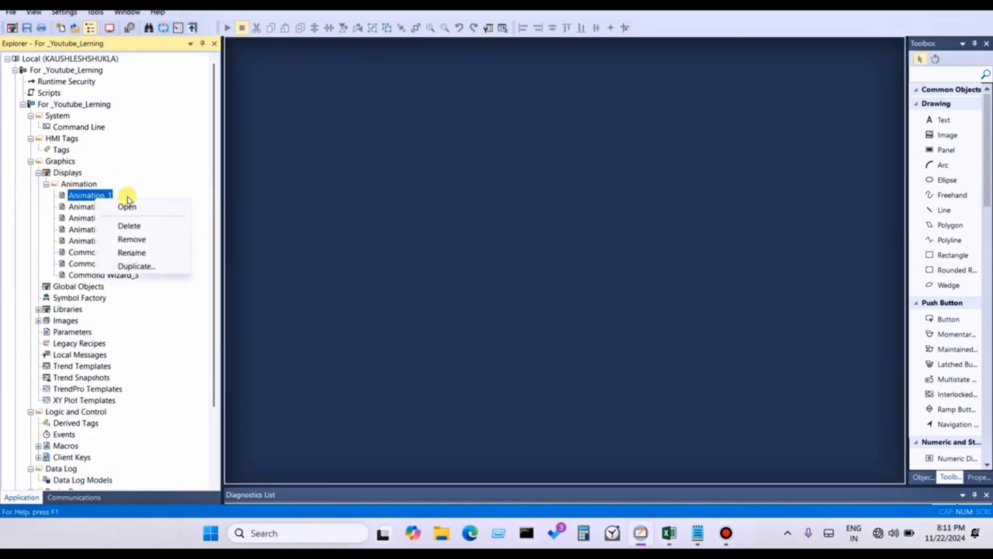
left_click(137, 266)
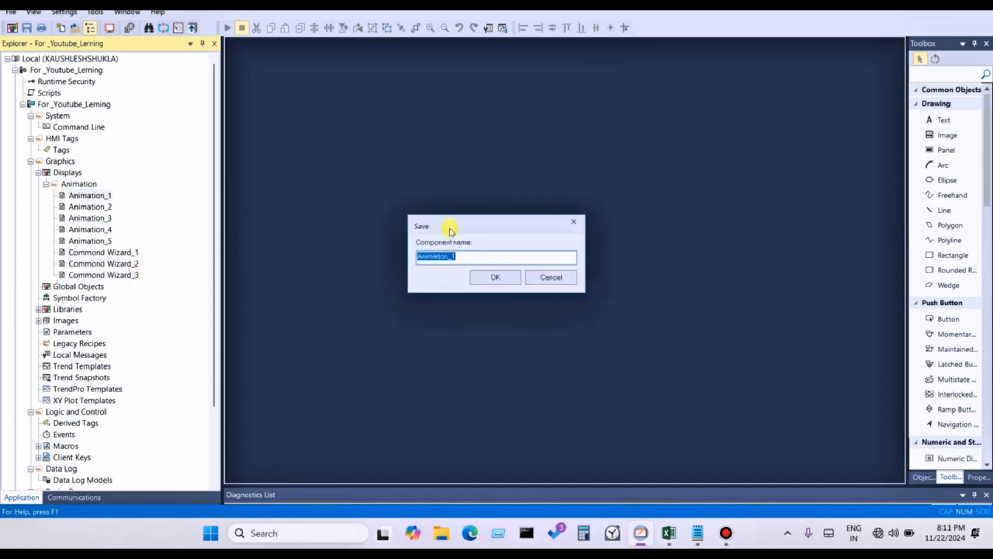
left_click_drag(450, 228, 352, 198)
left_click(363, 231)
key("BackSpace")
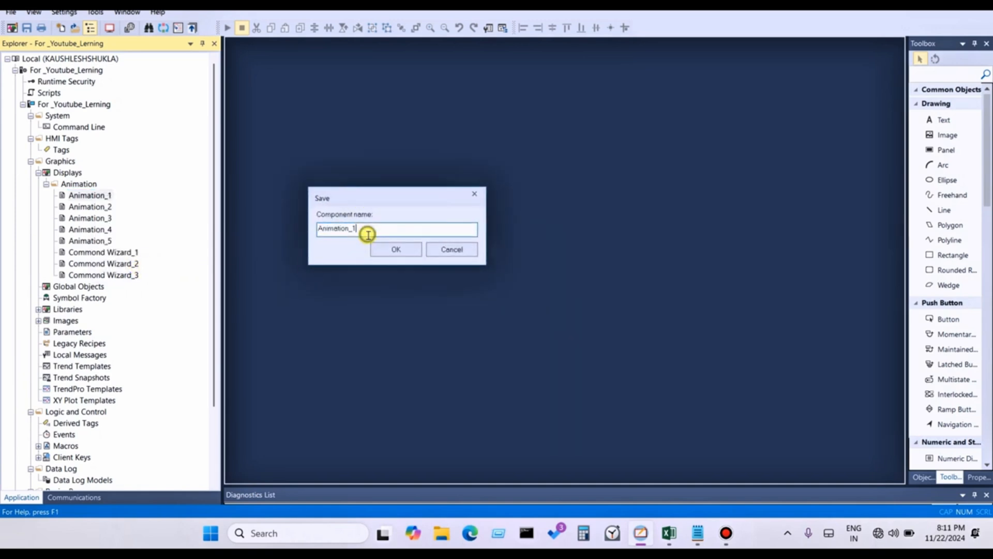
key("BackSpace")
key("BackSpace")
key("BackSpace")
key("BackSpace")
key("BackSpace")
key("BackSpace")
key("BackSpace")
key("BackSpace")
key("BackSpace")
key("BackSpace")
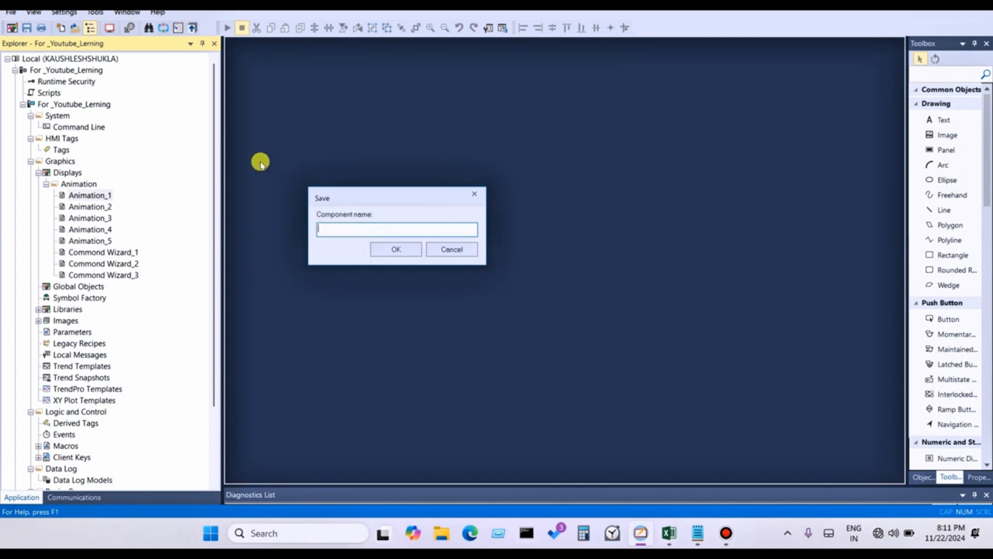
type("Header")
key("Return")
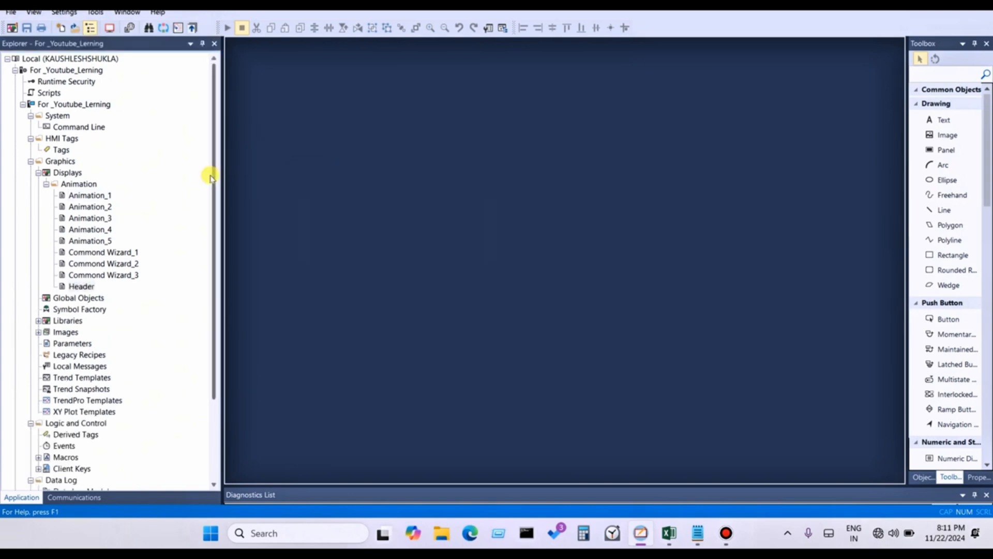
Open the Header display and delete all the objects on it.
double_click(80, 286)
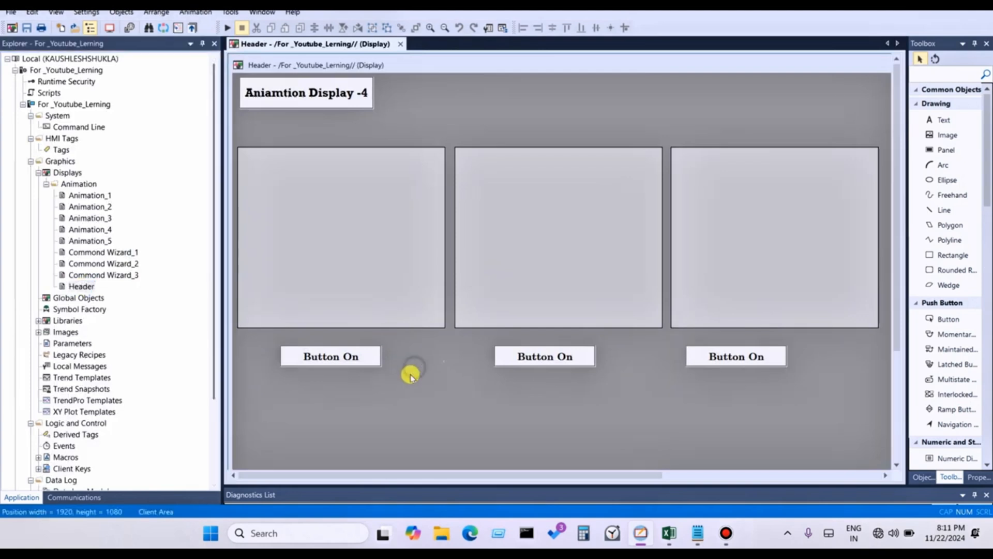
left_click(412, 376)
key("ctrl+a")
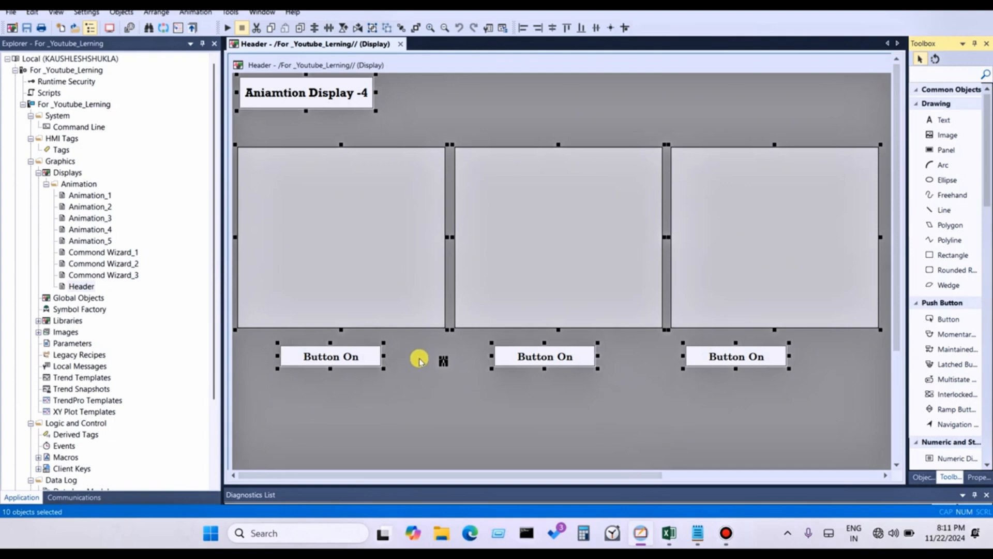
left_click(339, 197)
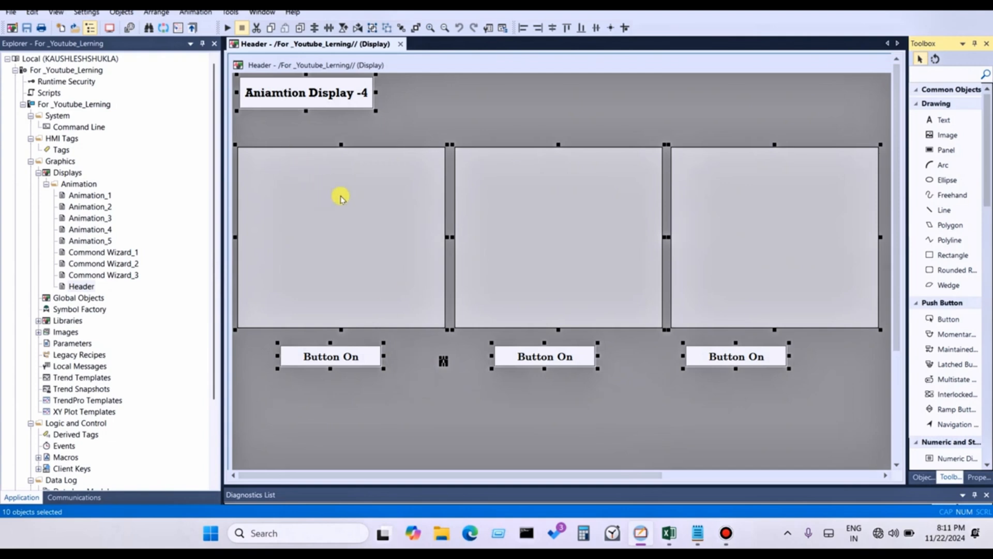
left_click(395, 403)
key("ctrl+a")
key("Delete")
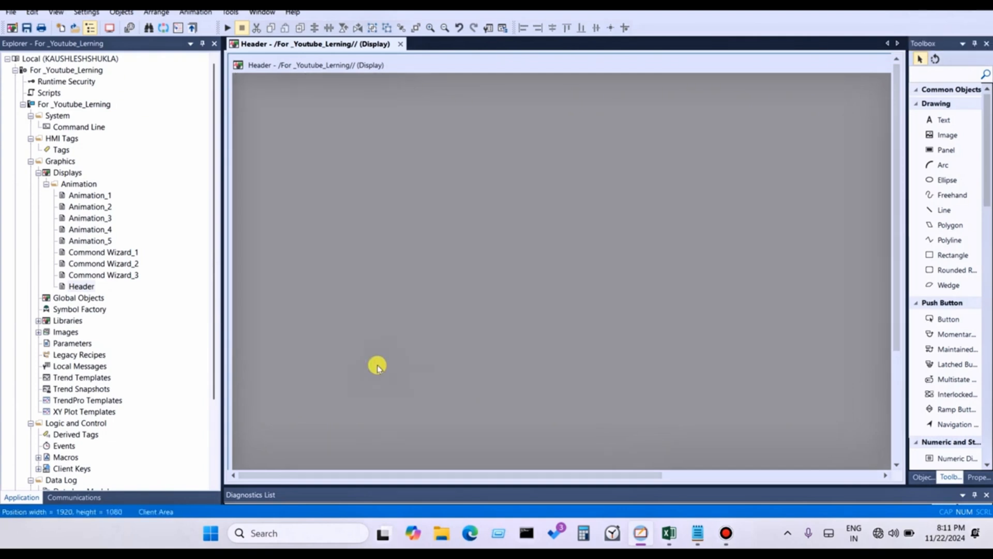
Set the Header display's height to 120 pixels and turn off its title bar in the display settings.
right_click(425, 171)
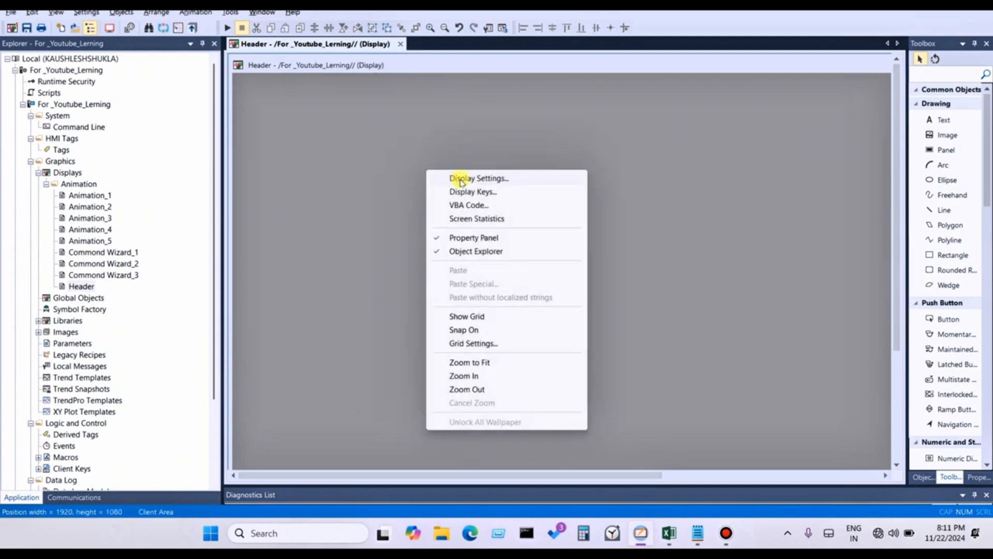
left_click(460, 182)
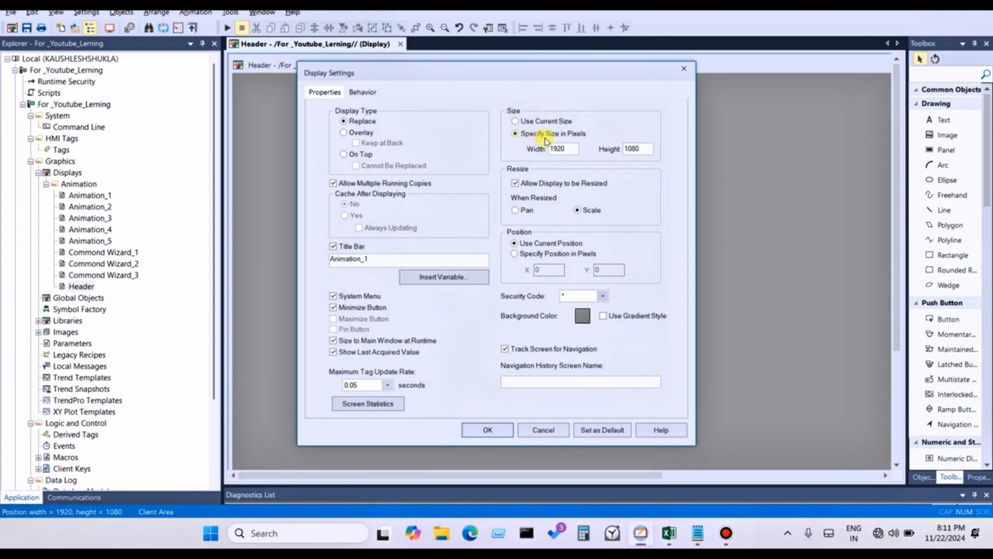
left_click(642, 149)
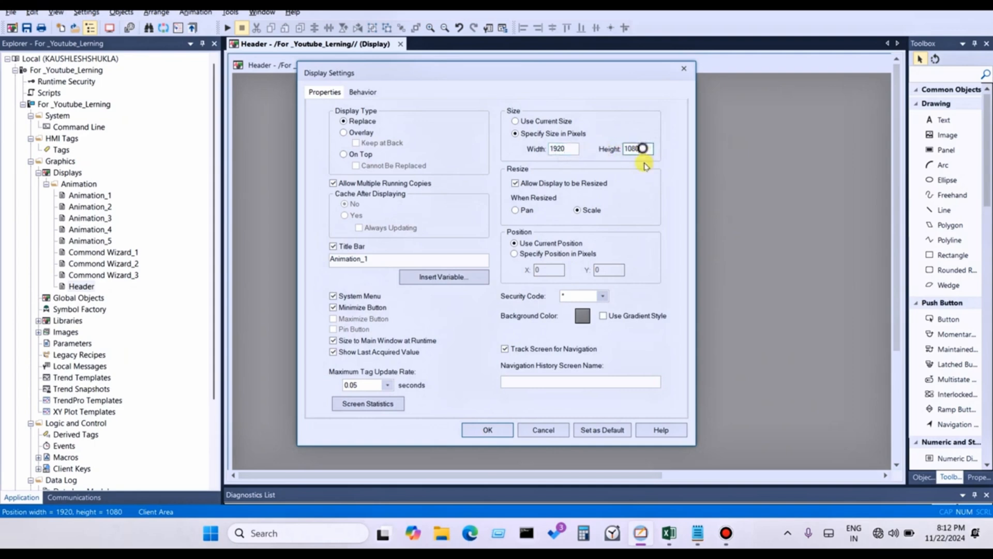
key("BackSpace")
key("BackSpace")
key("BackSpace")
key("BackSpace")
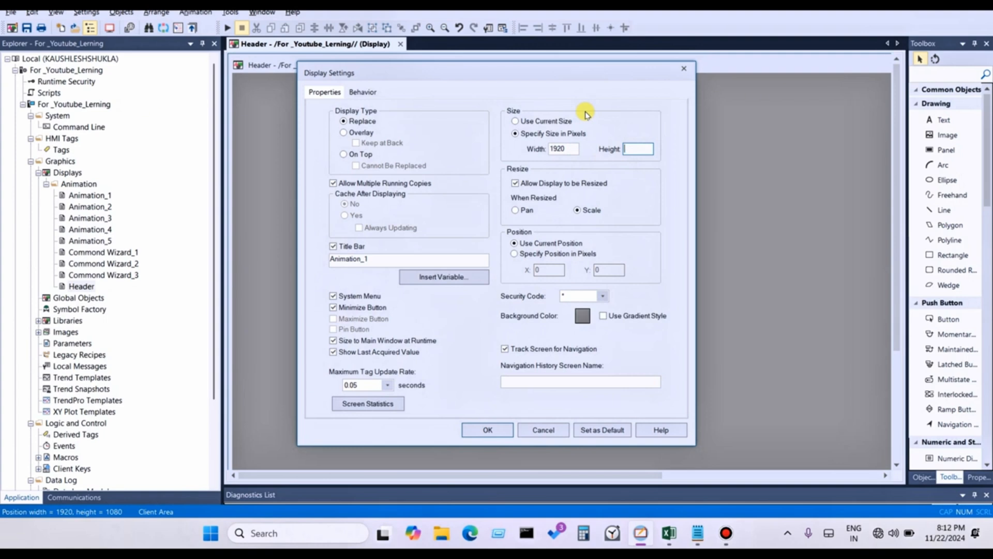
type("100")
key("BackSpace")
key("BackSpace")
key("BackSpace")
type("120")
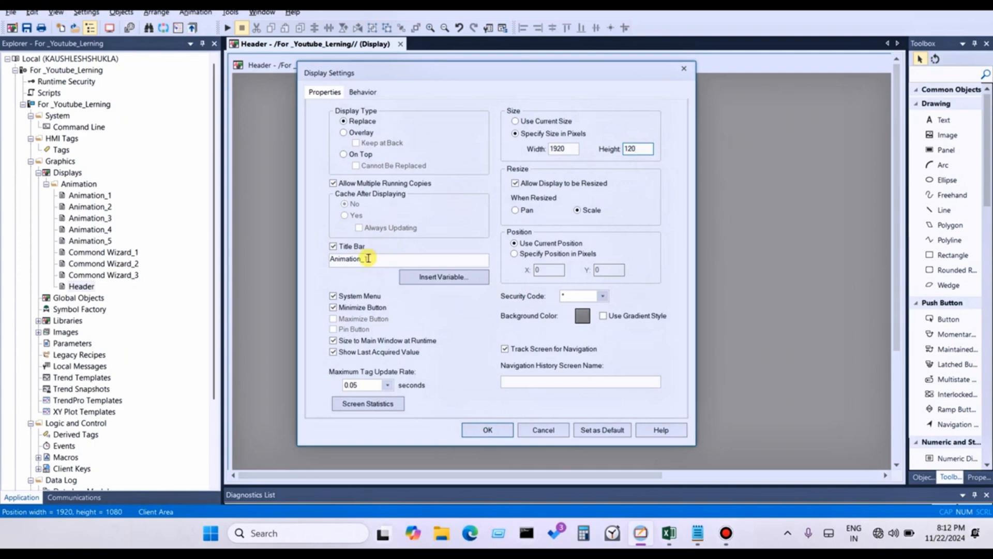
left_click(339, 249)
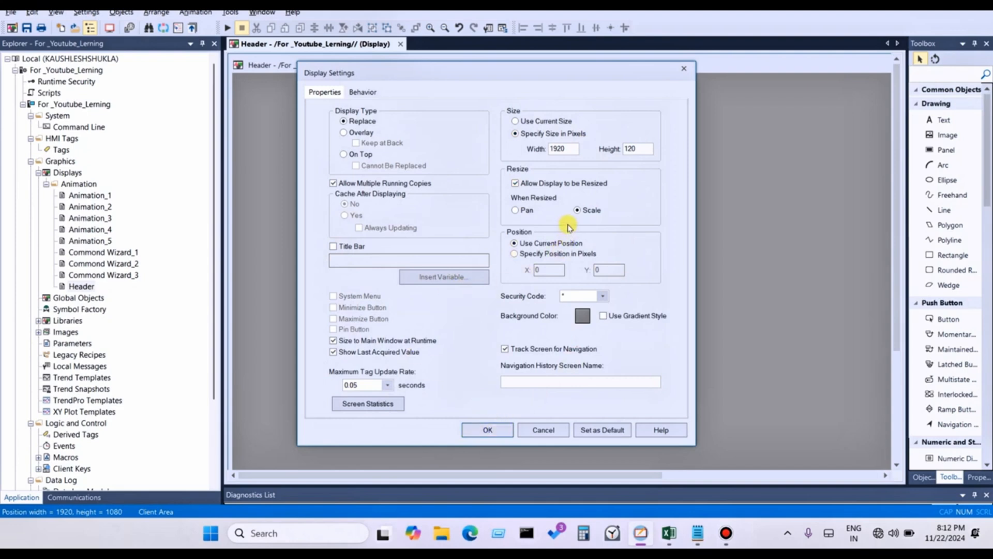
left_click(490, 427)
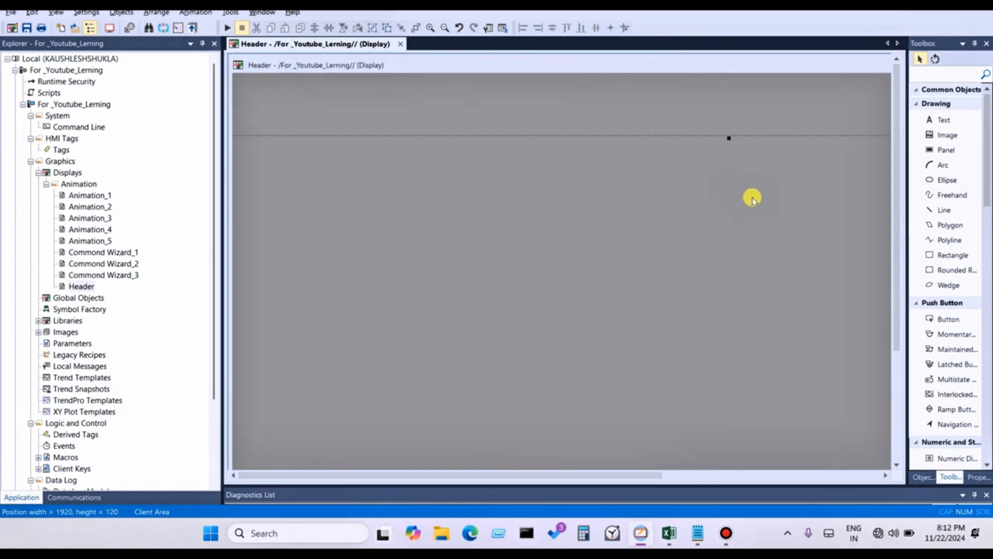
Save the Header display, draw a push button near its upper-left corner, and choose the Recessed button style.
left_click(23, 29)
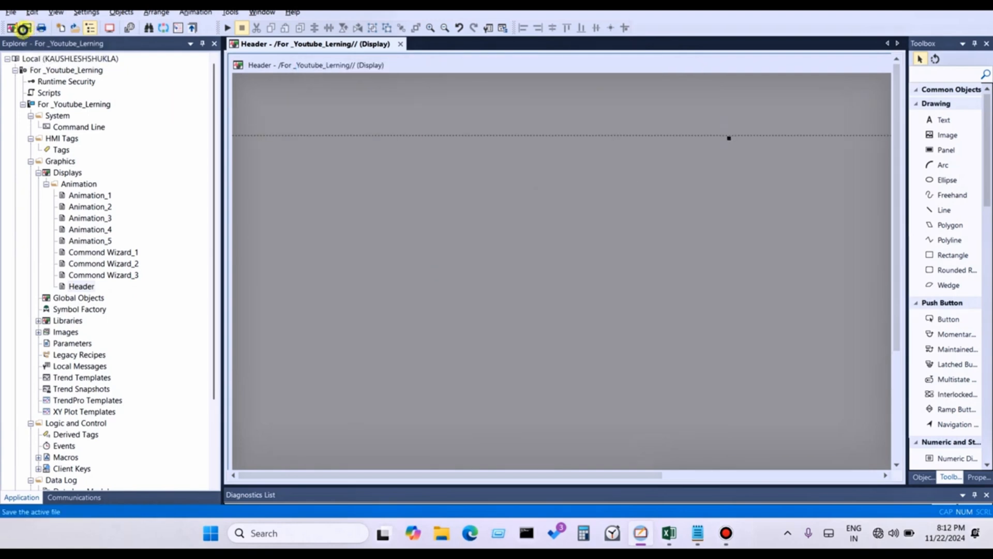
left_click(937, 321)
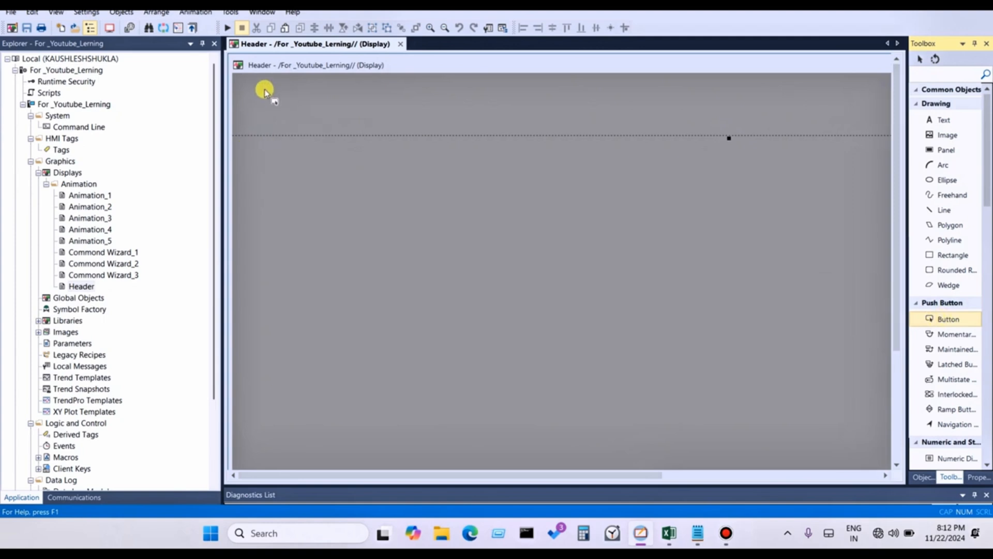
left_click_drag(253, 81, 352, 103)
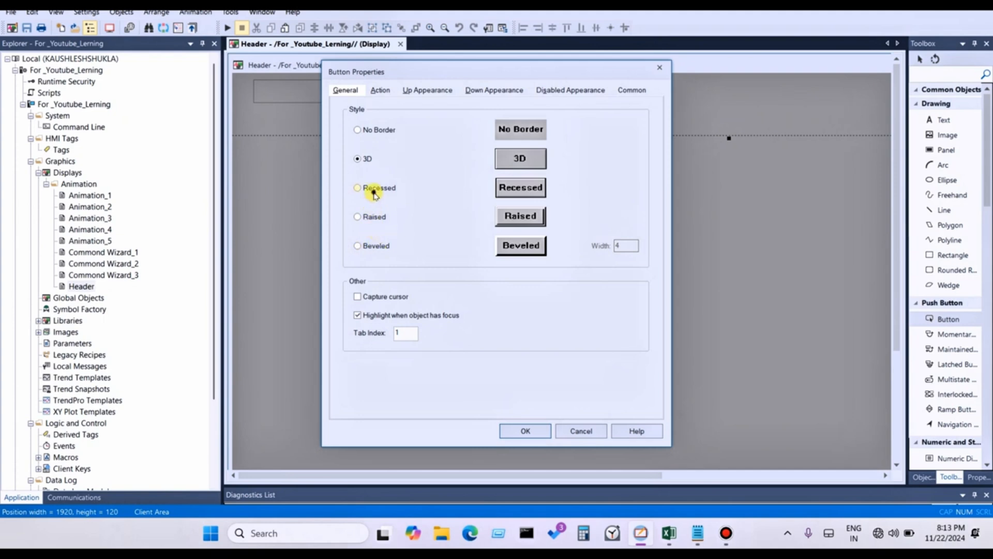
left_click(374, 192)
Start a command for the button's press action and choose the Display command from the Graphic Displays Navigation category.
left_click(383, 94)
left_click(394, 168)
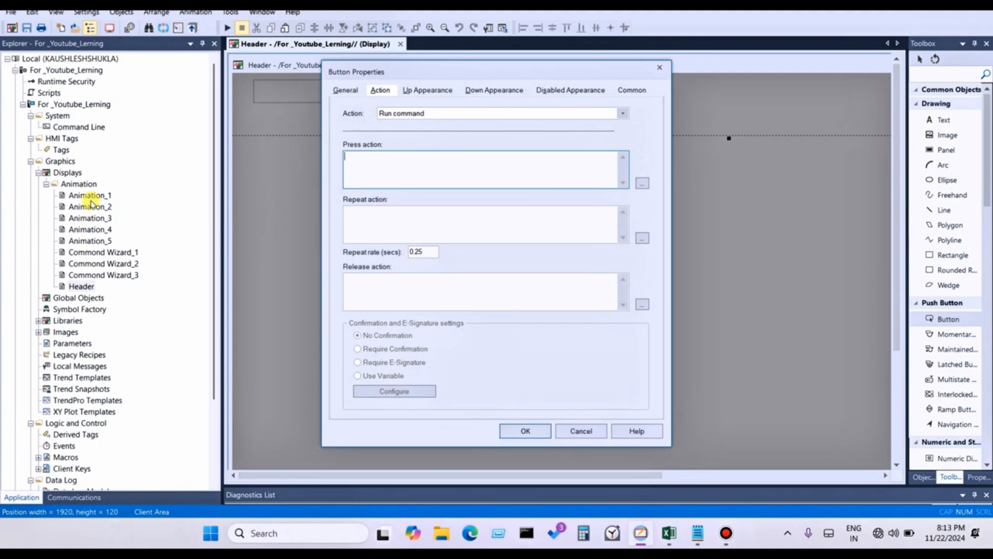
double_click(374, 174)
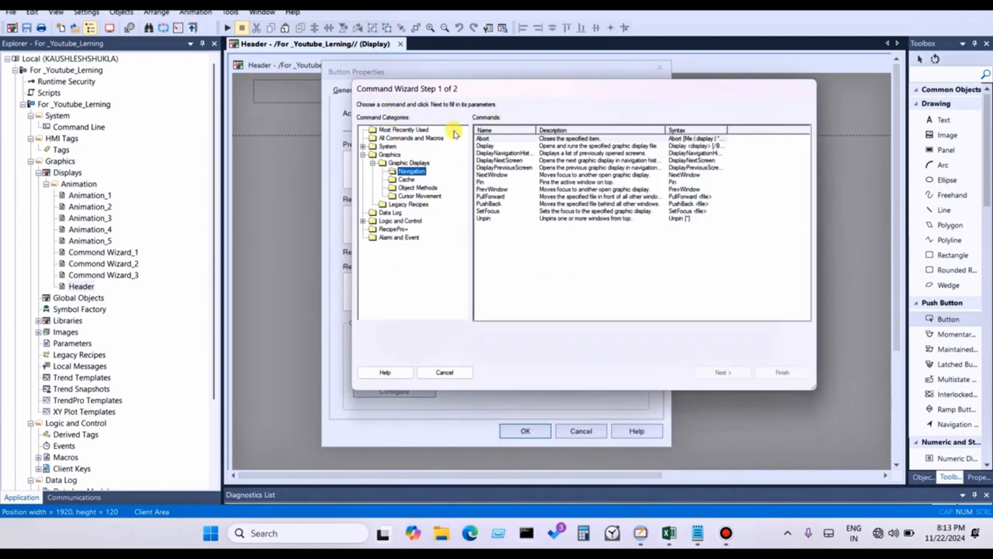
left_click(500, 147)
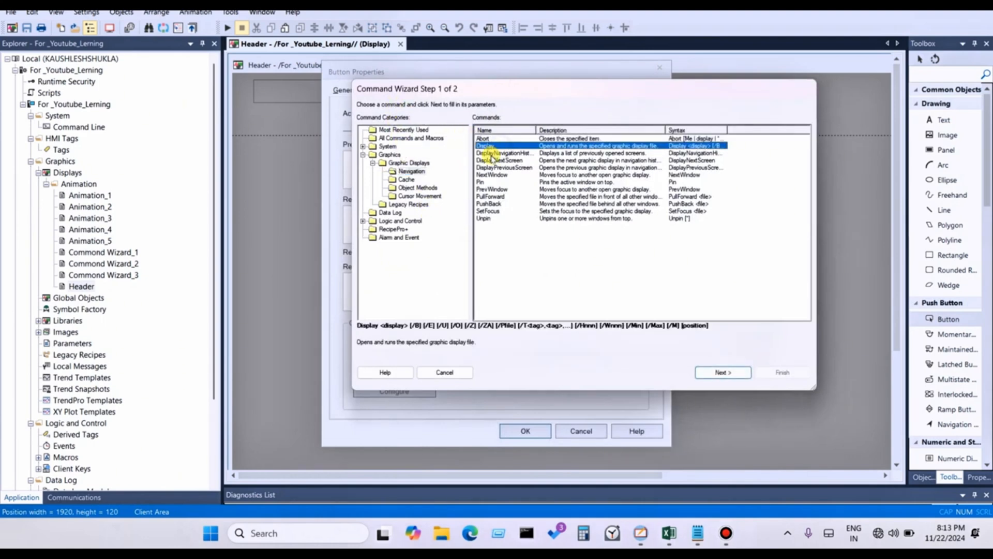
left_click(363, 154)
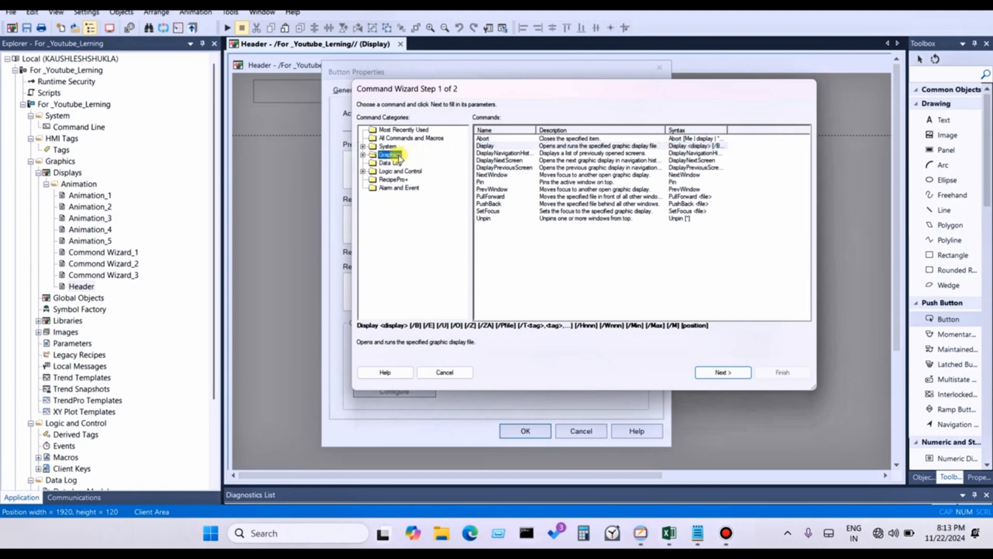
double_click(394, 155)
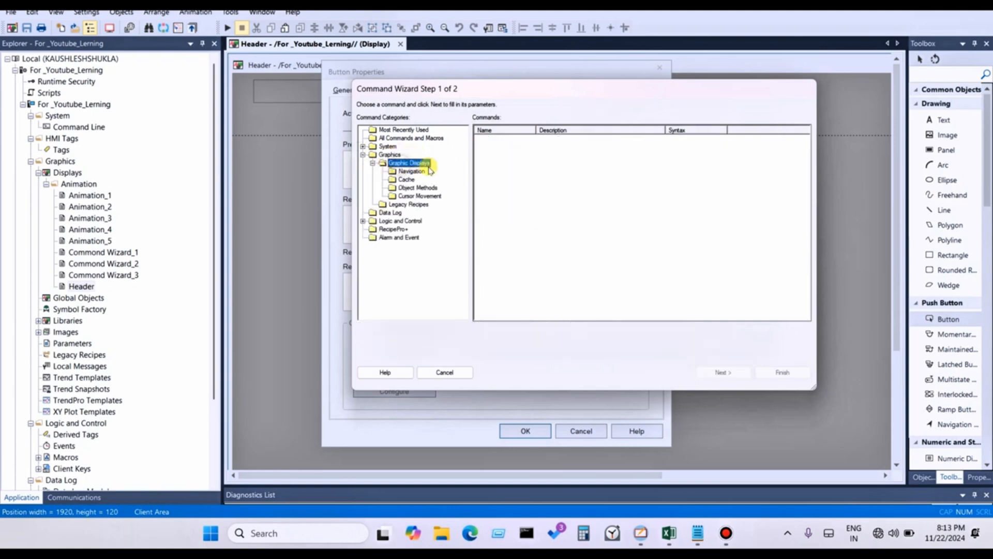
left_click(411, 172)
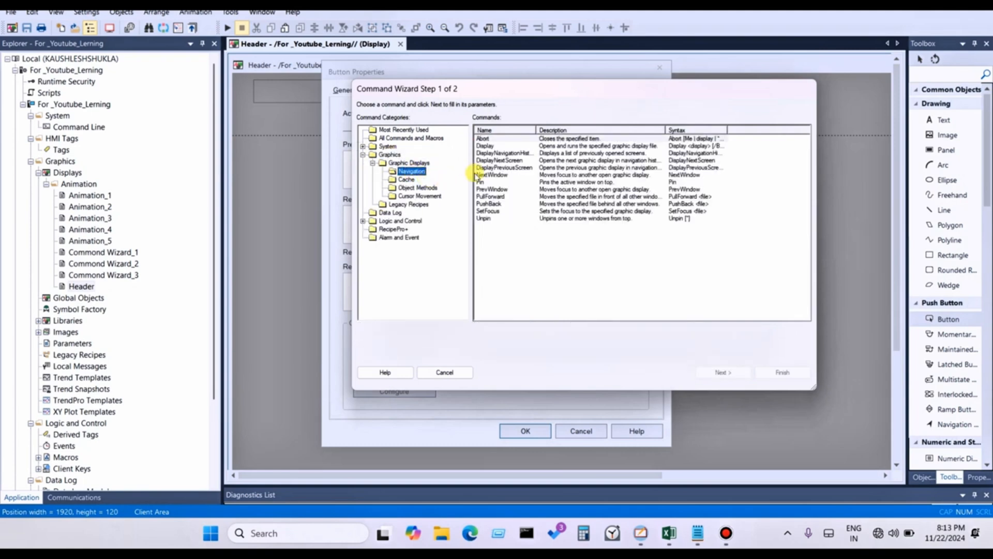
left_click(507, 147)
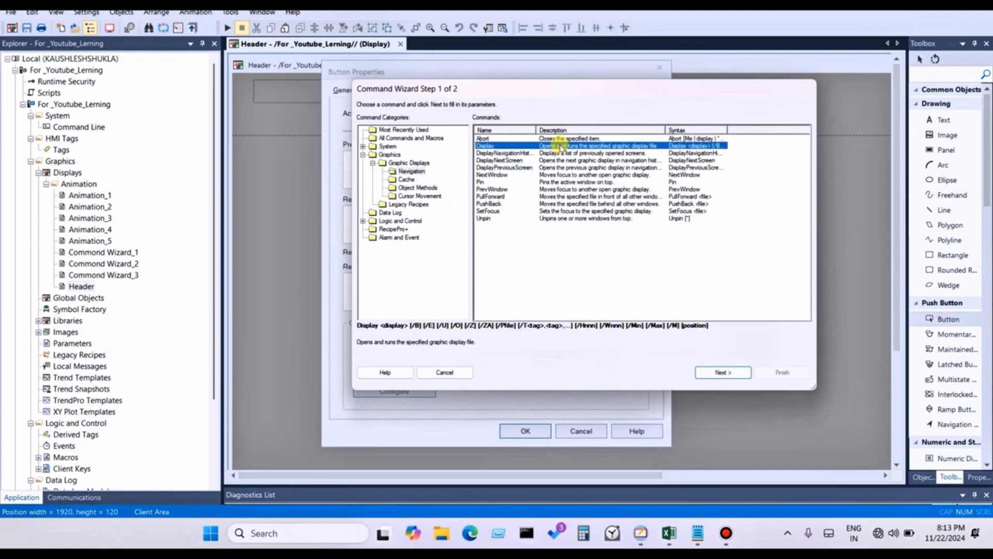
double_click(563, 148)
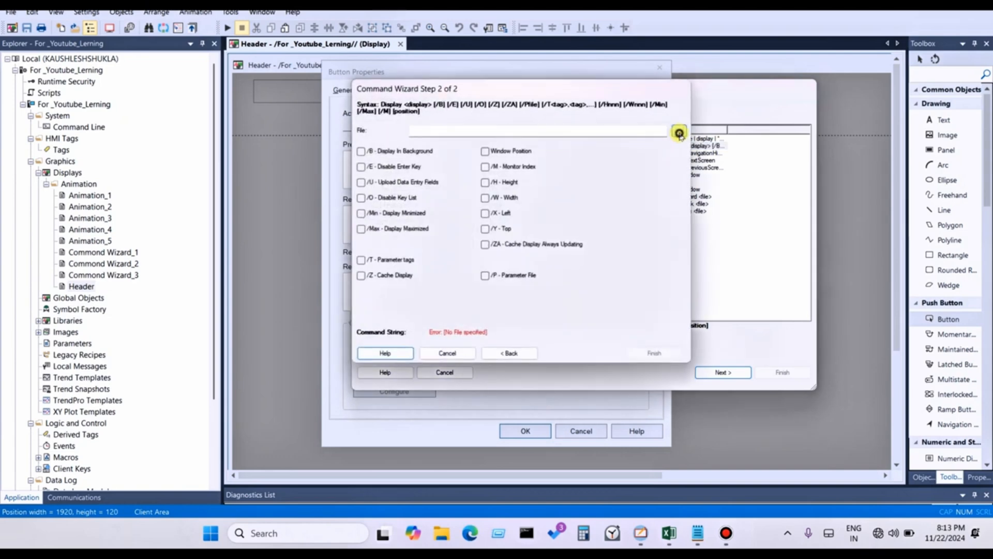
Select Animation_1 as the display file and finish the button's press command.
left_click(679, 133)
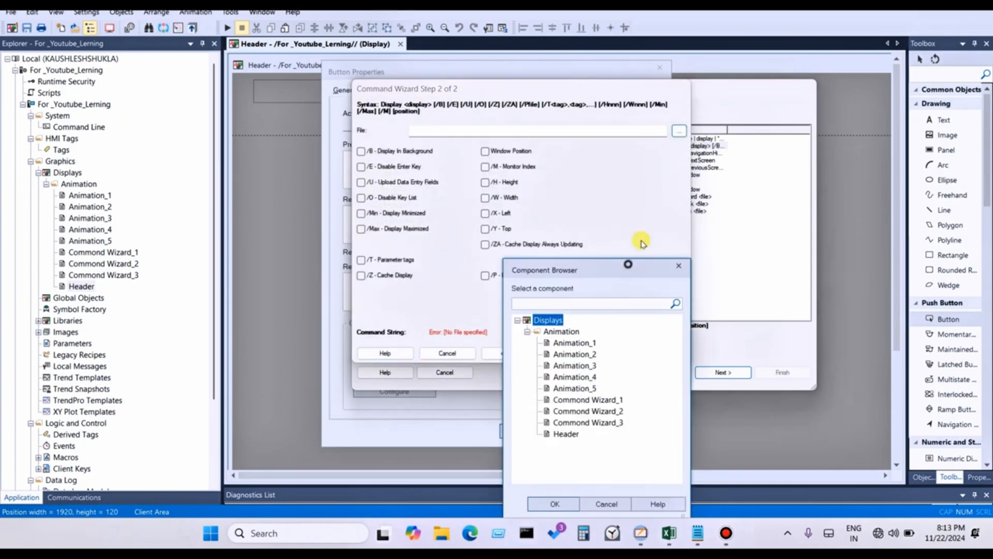
left_click(634, 244)
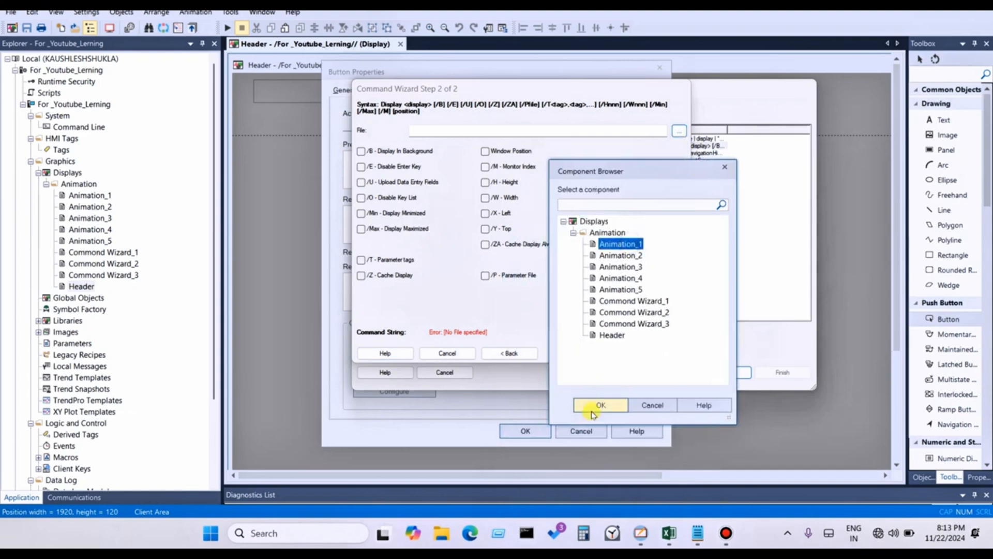
left_click(594, 407)
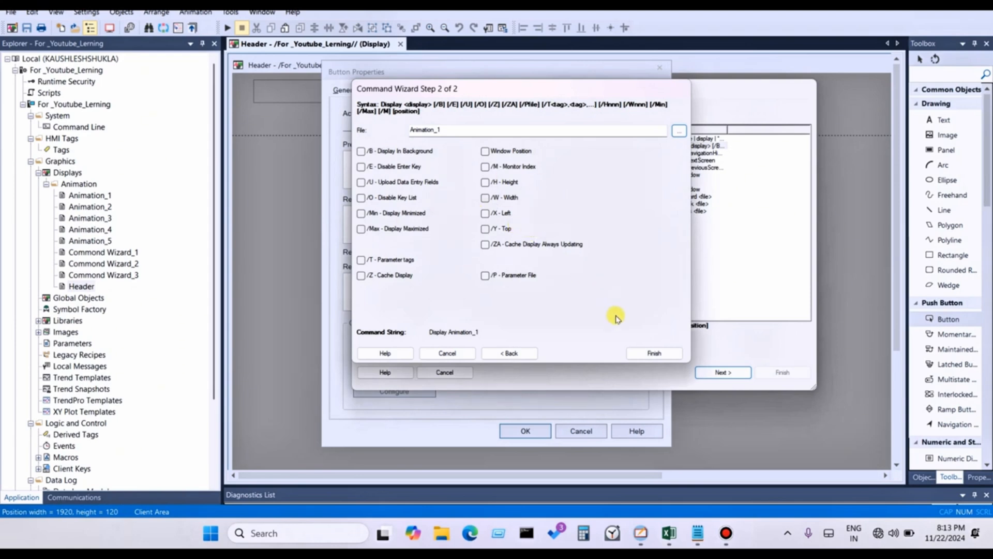
left_click(655, 353)
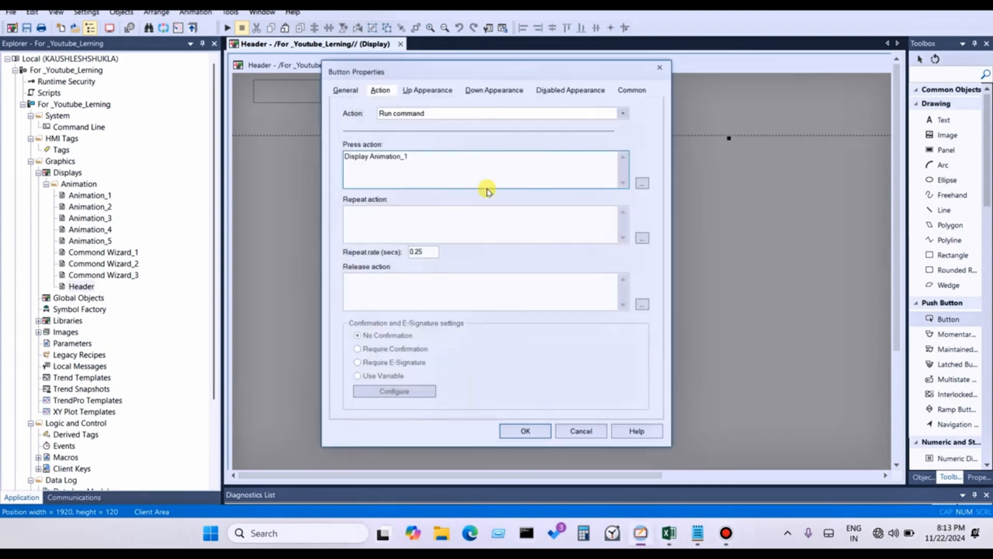
Give the button's up appearance the caption Animation-1 and the Solid back style.
left_click(436, 92)
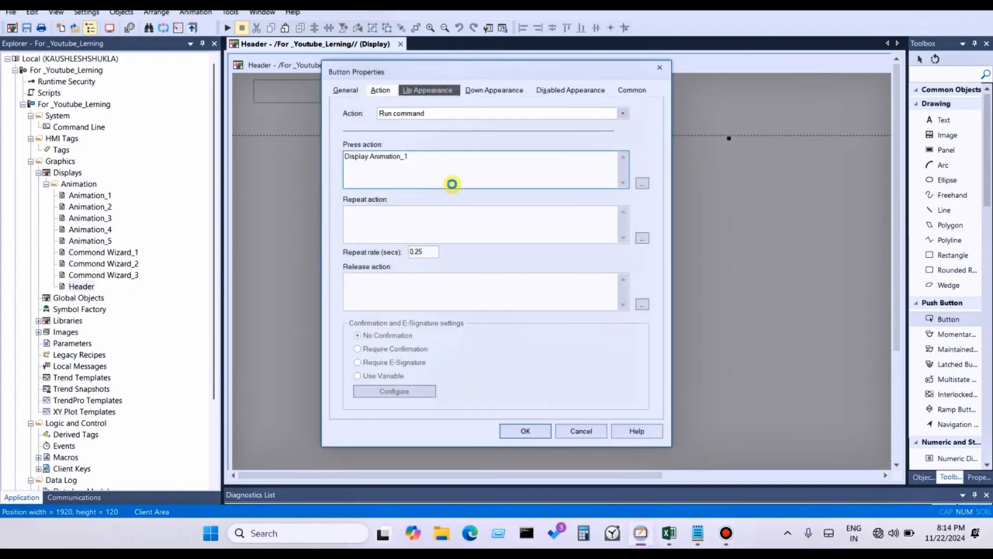
left_click(448, 199)
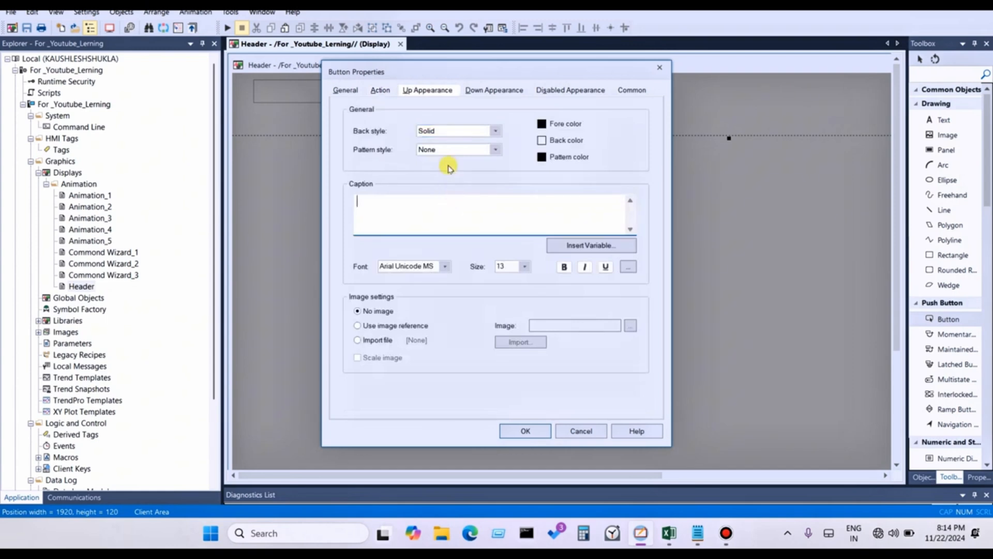
type("Animation-1")
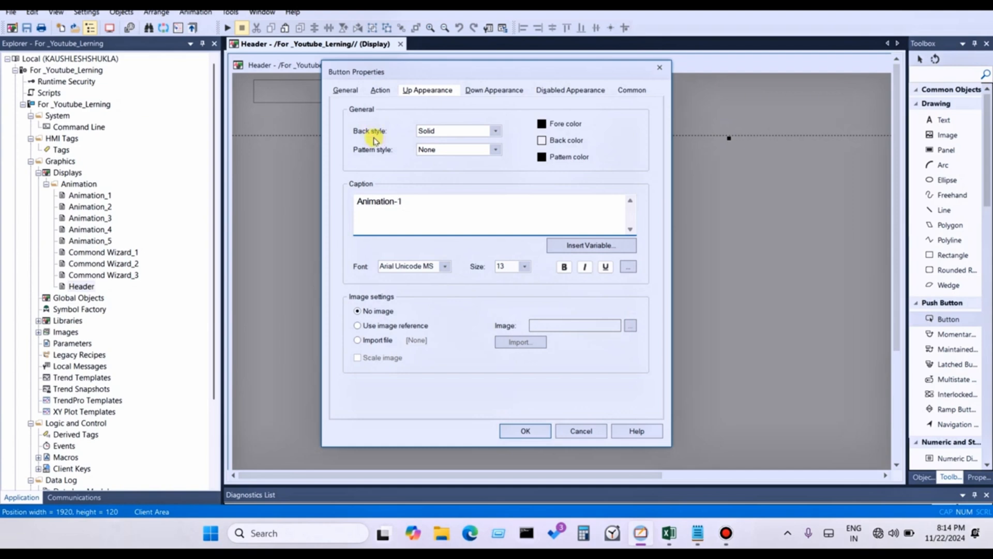
left_click_drag(408, 72, 486, 103)
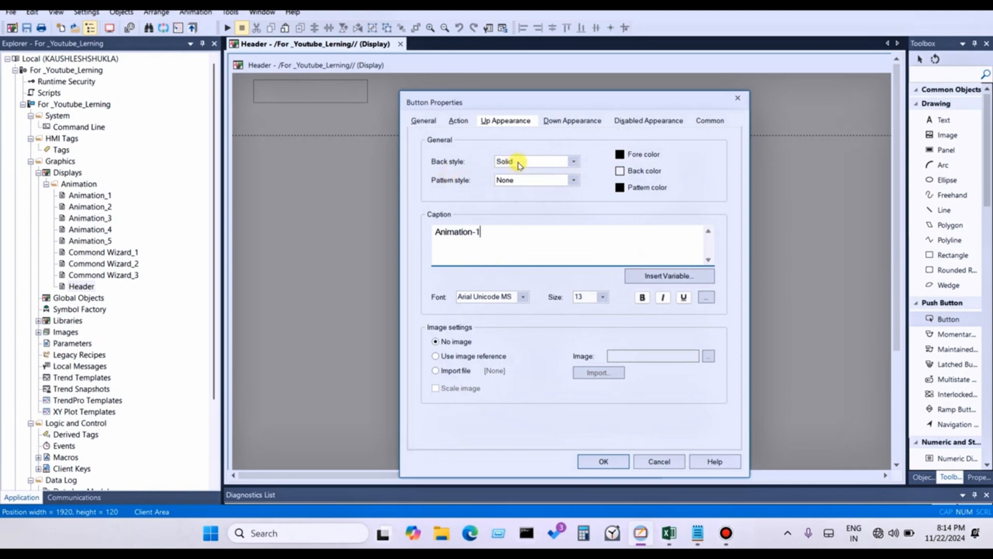
left_click(573, 162)
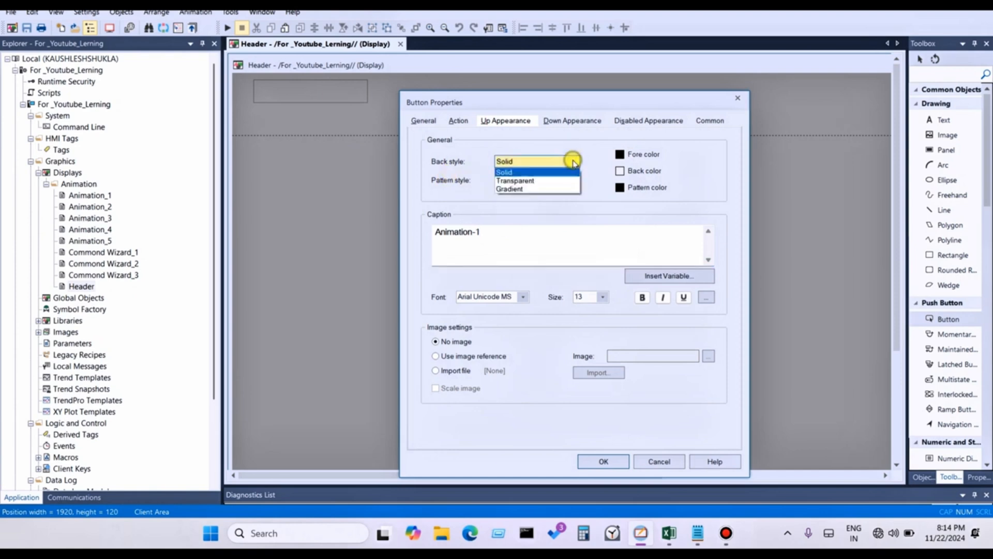
left_click(523, 173)
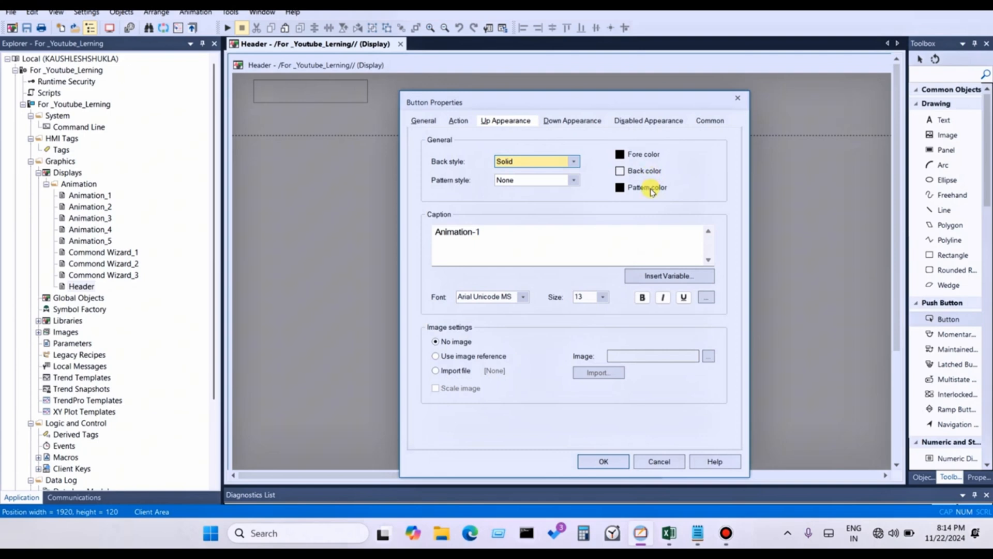
Set the button caption's font to Century with size 10.
left_click(523, 297)
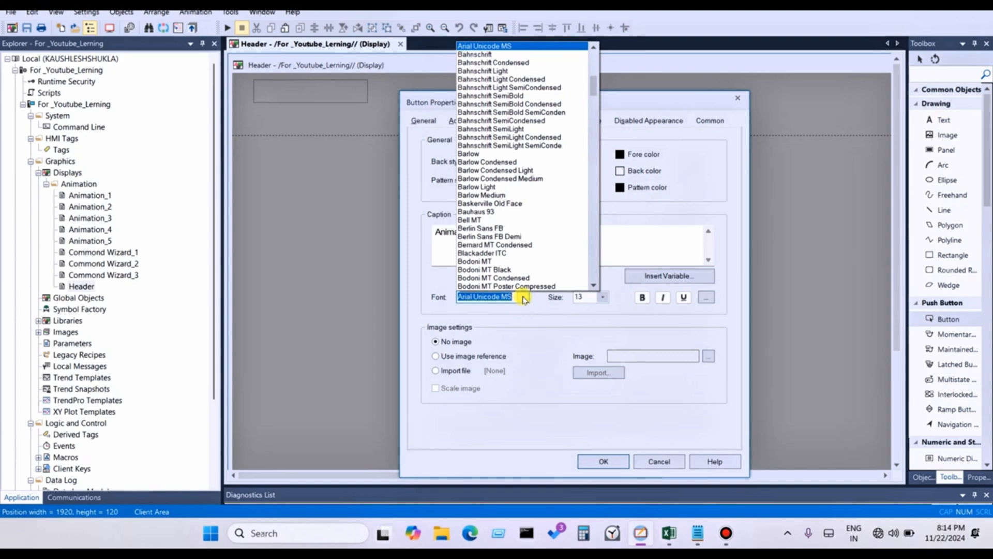
key("c")
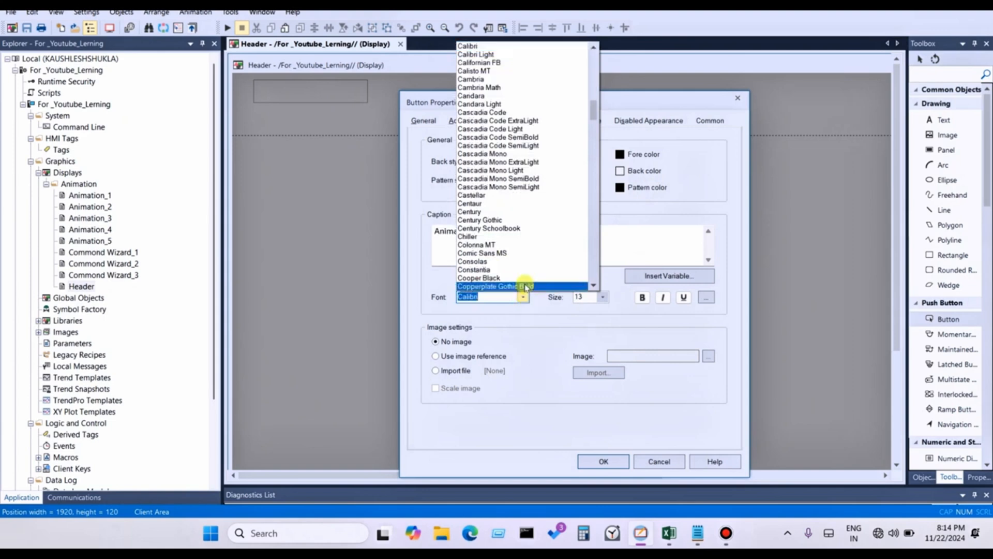
left_click(476, 220)
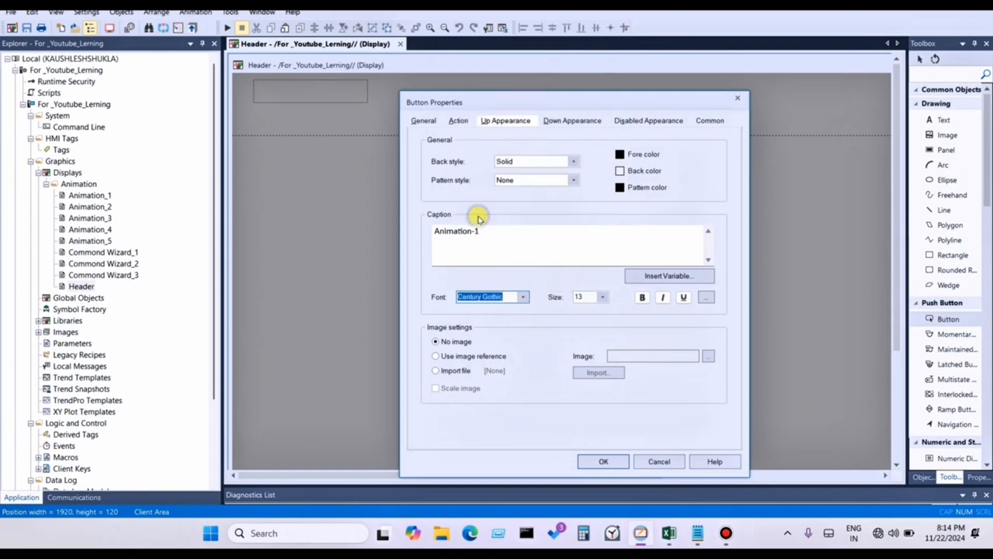
left_click(523, 296)
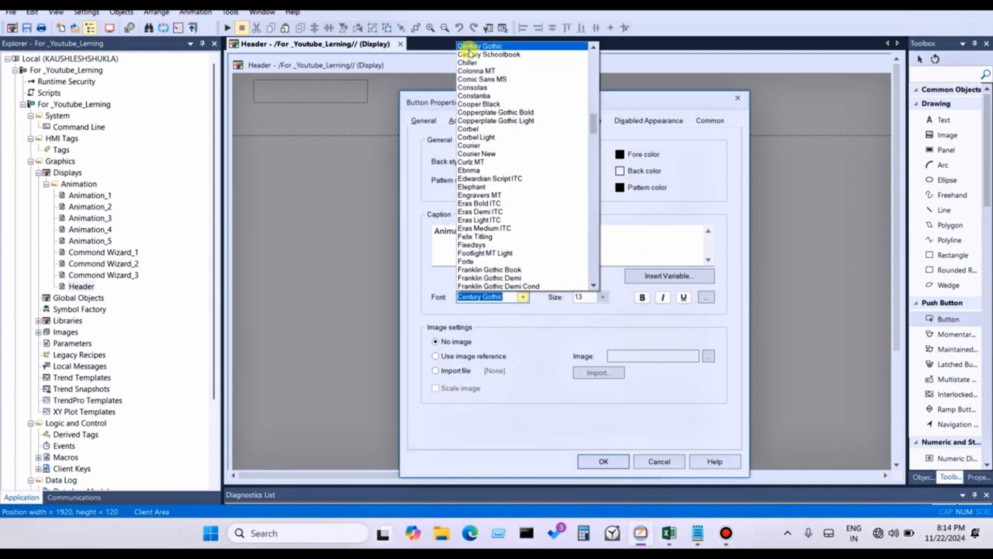
scroll(470, 52, "up", 7)
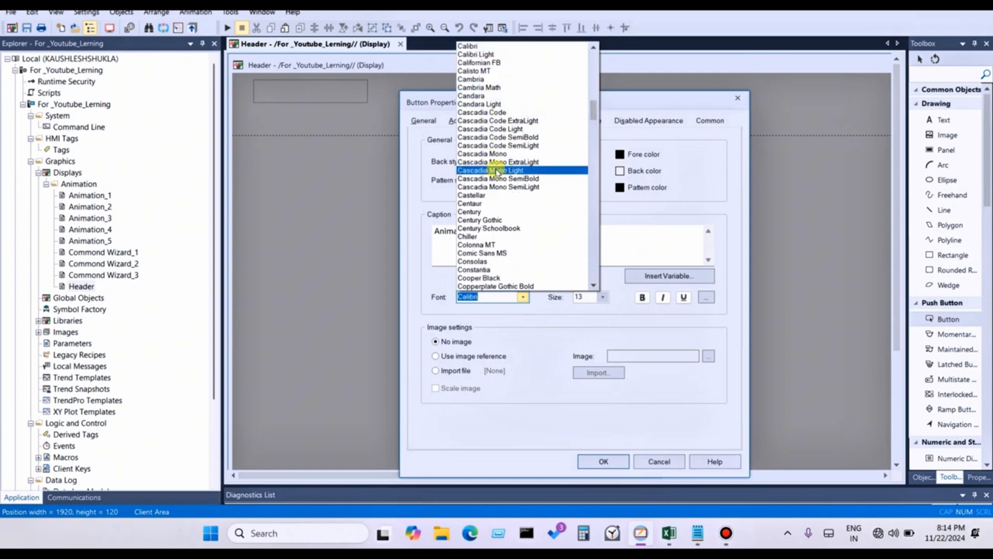
left_click(480, 211)
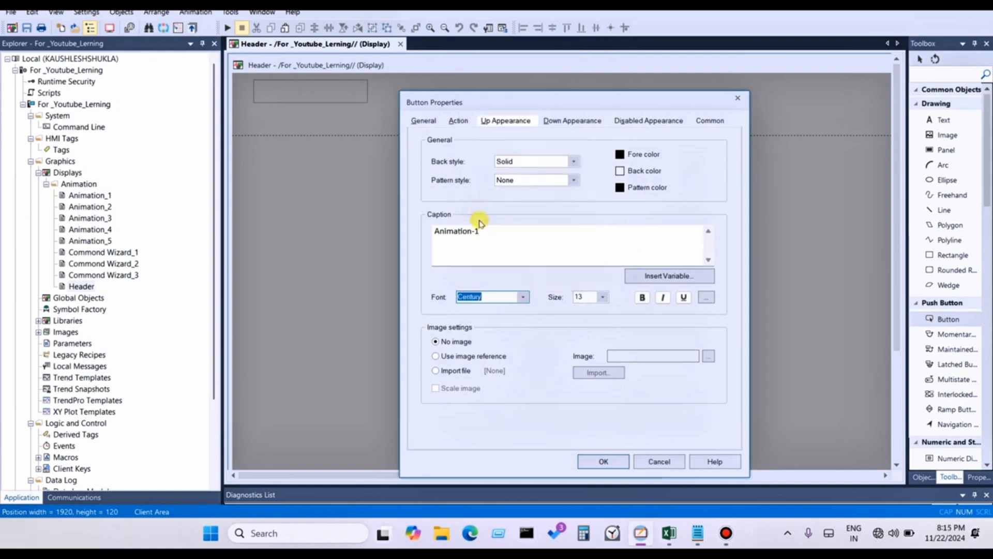
left_click(603, 298)
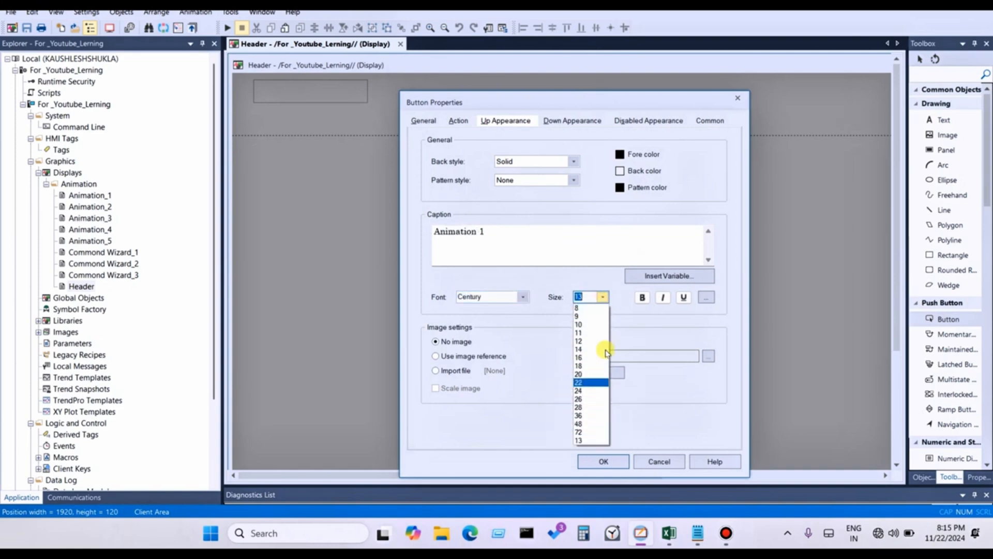
left_click(595, 324)
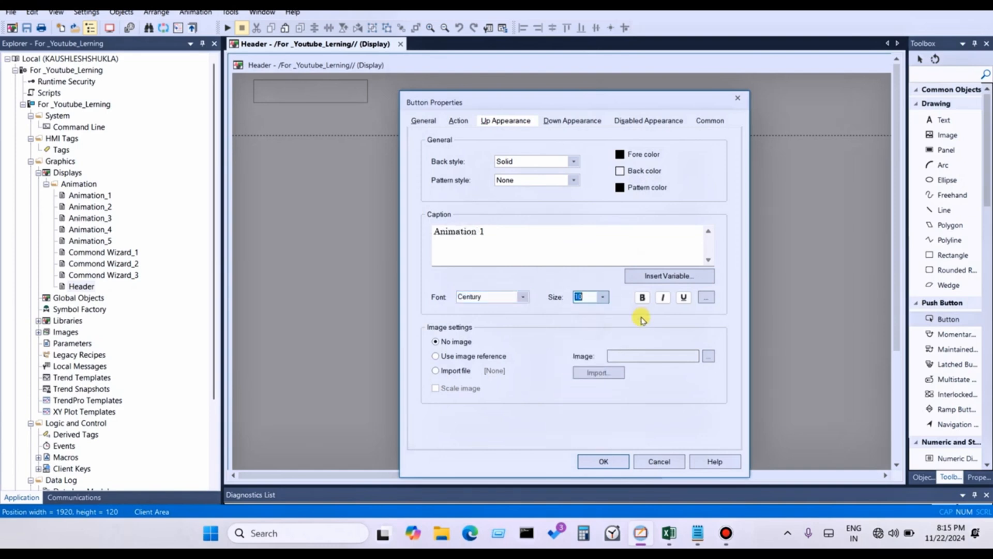
Set the caption's font size to 13 through the detailed font settings.
left_click(663, 302)
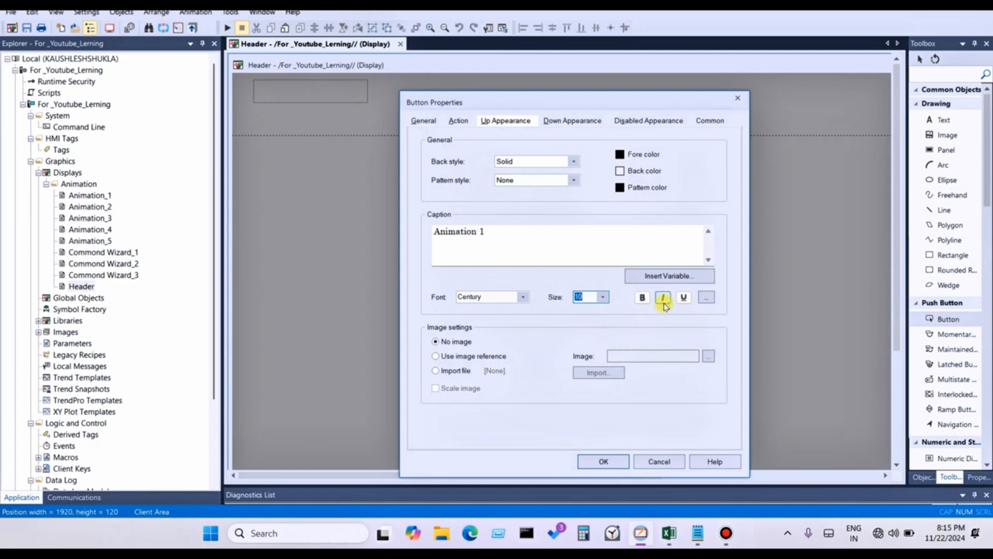
left_click(682, 303)
left_click(707, 298)
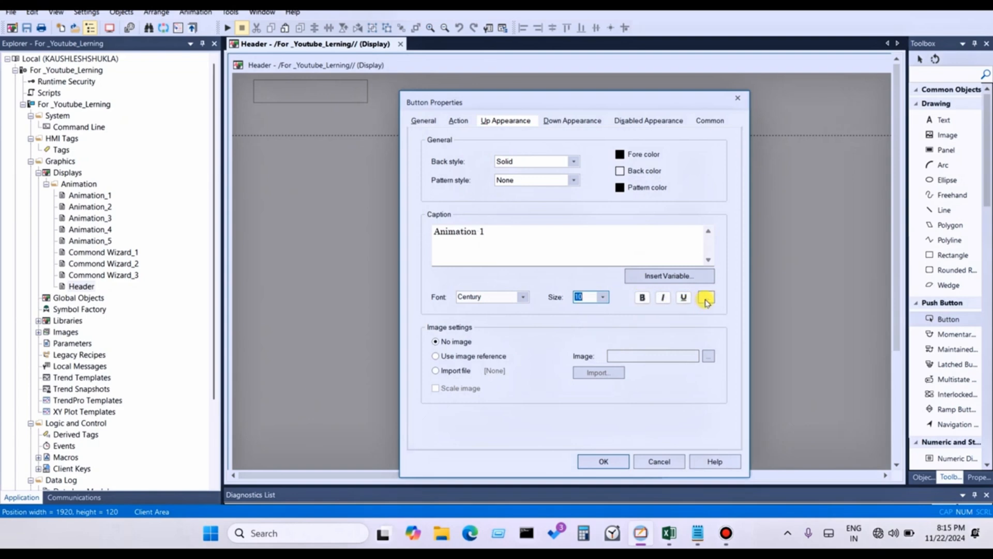
left_click(706, 299)
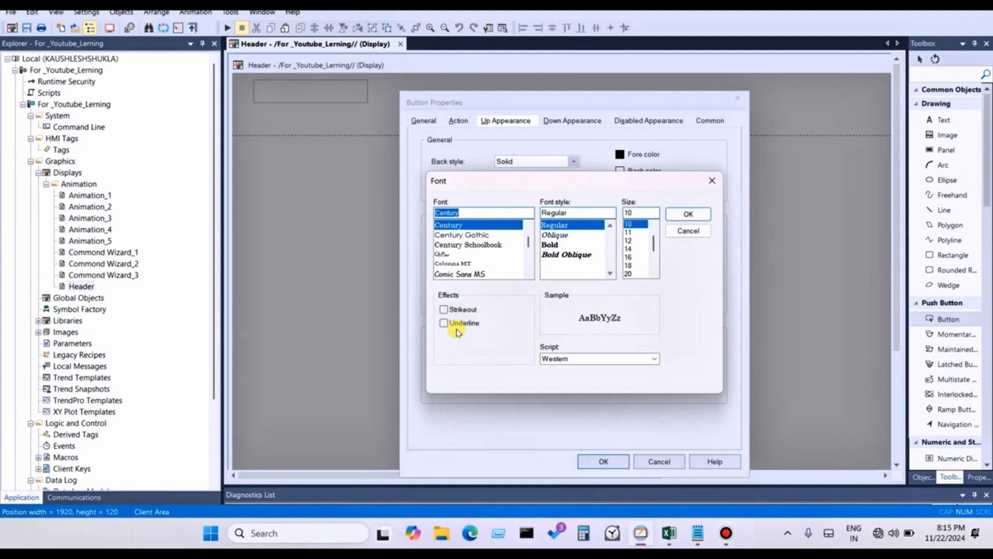
left_click(693, 213)
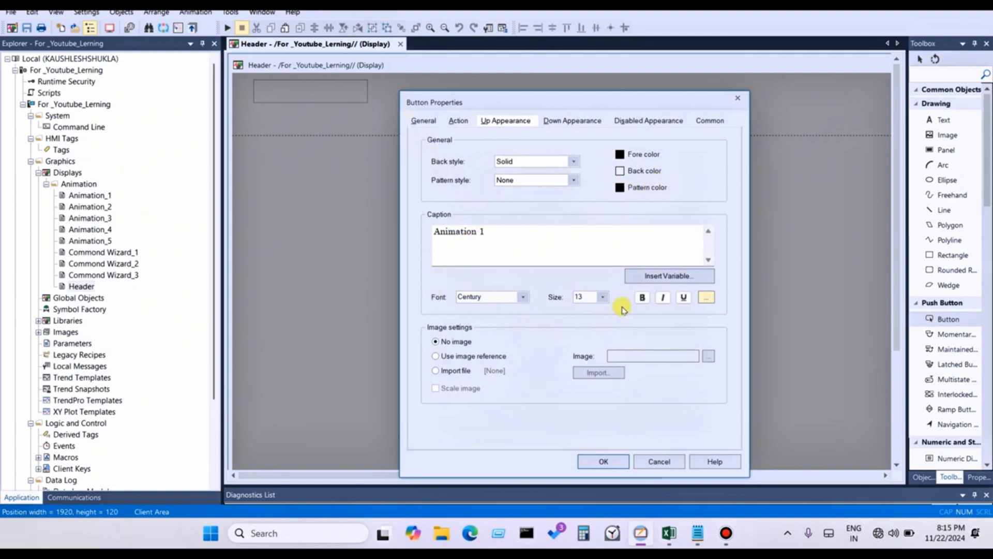
Switch the button's up appearance to an image reference and select the Enter image.
left_click(454, 360)
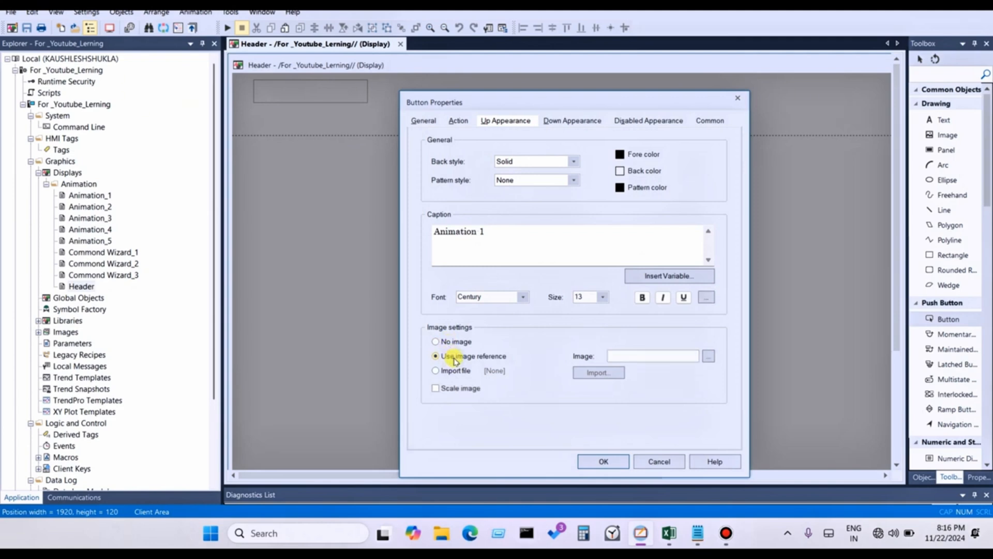
left_click(709, 356)
left_click(437, 209)
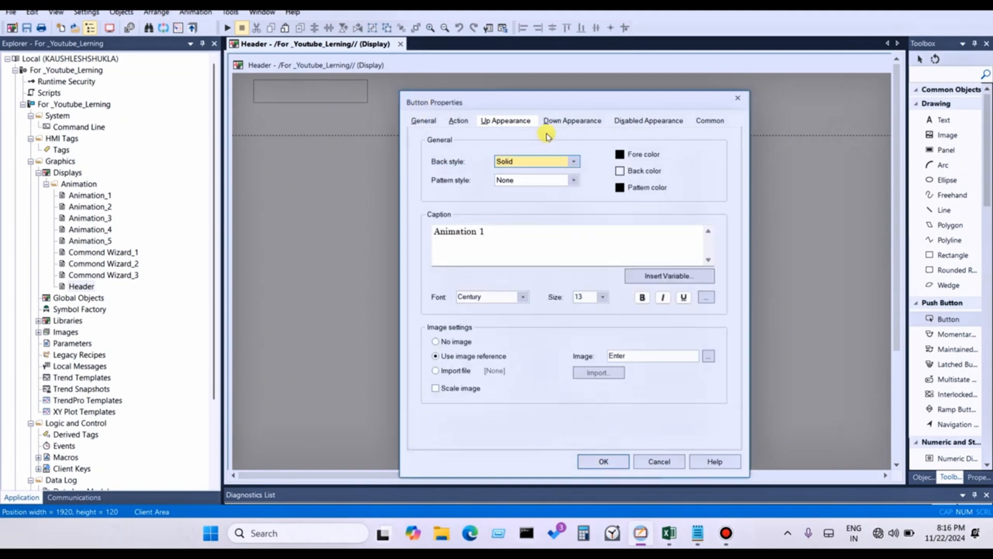
Copy the up appearance caption, review the down and disabled appearance settings, and apply the button's properties.
left_click_drag(487, 231, 437, 231)
right_click(481, 239)
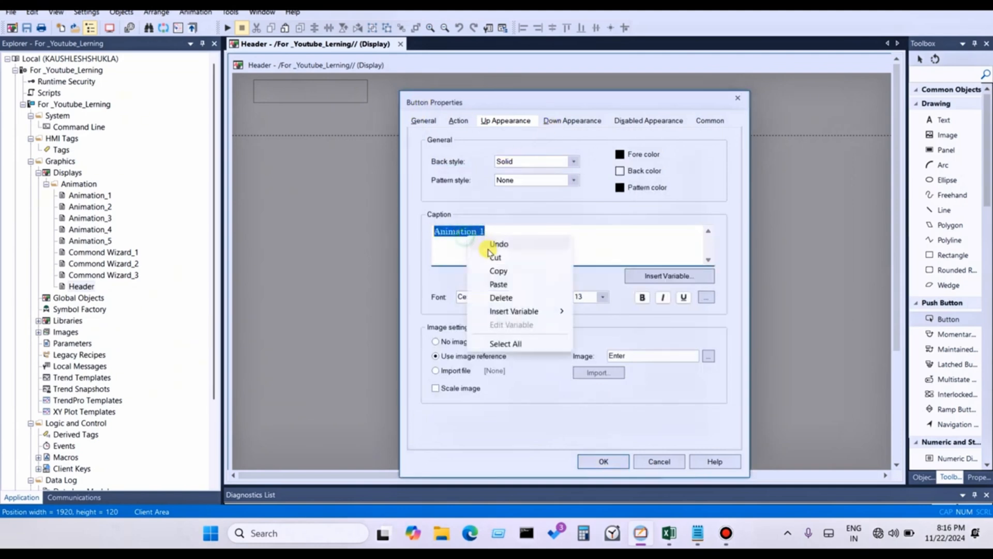
left_click(495, 269)
left_click(548, 121)
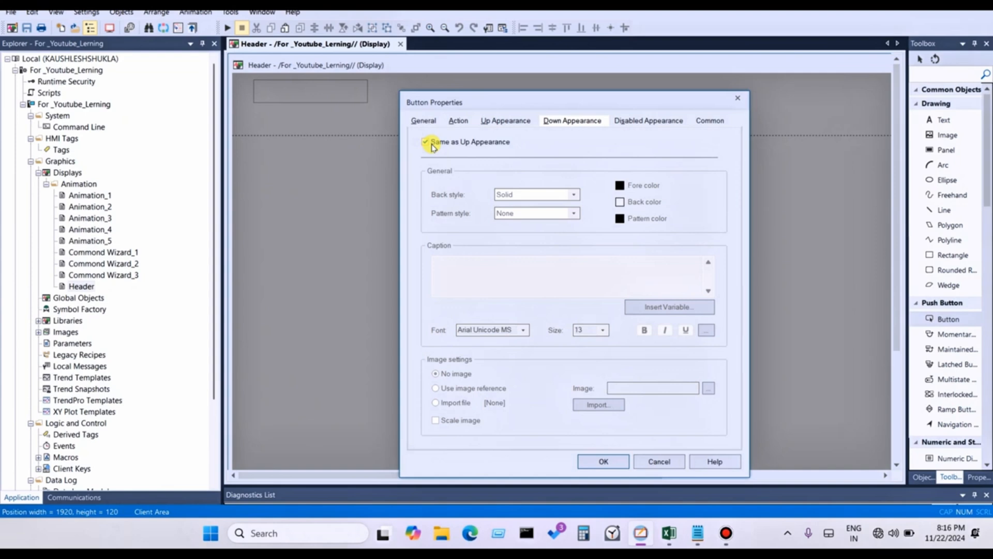
left_click(639, 121)
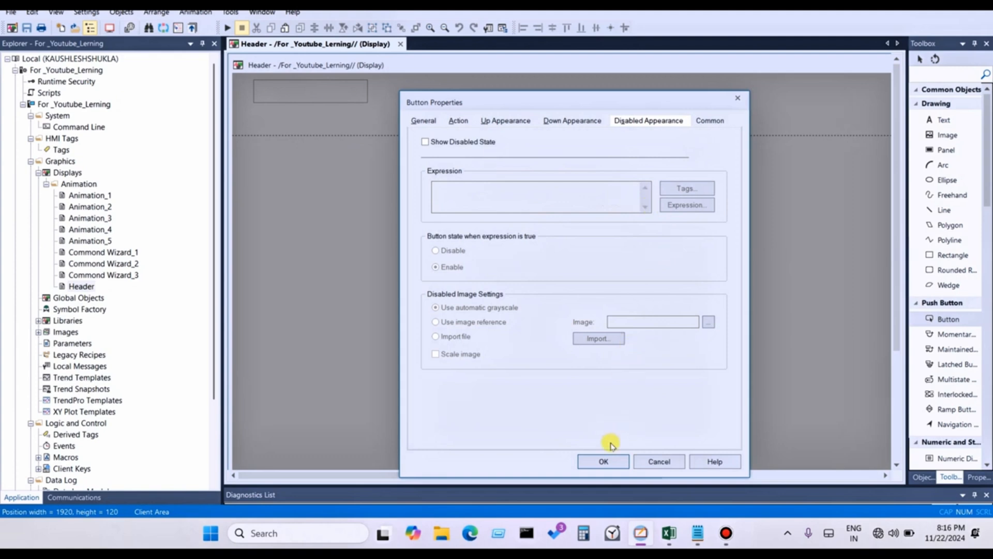
left_click(601, 462)
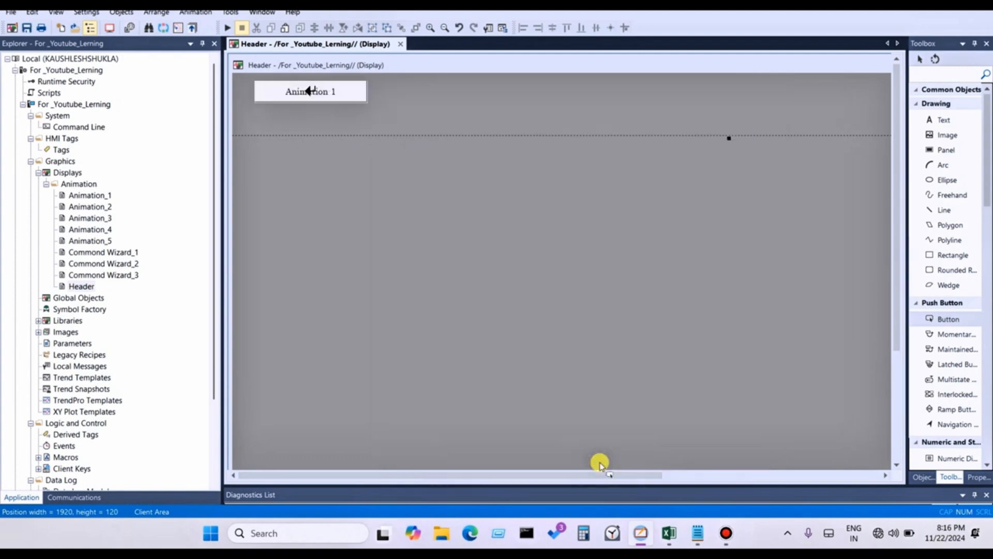
Reopen the Animation 1 button's properties and set its up appearance to No image.
left_click(320, 97)
double_click(321, 97)
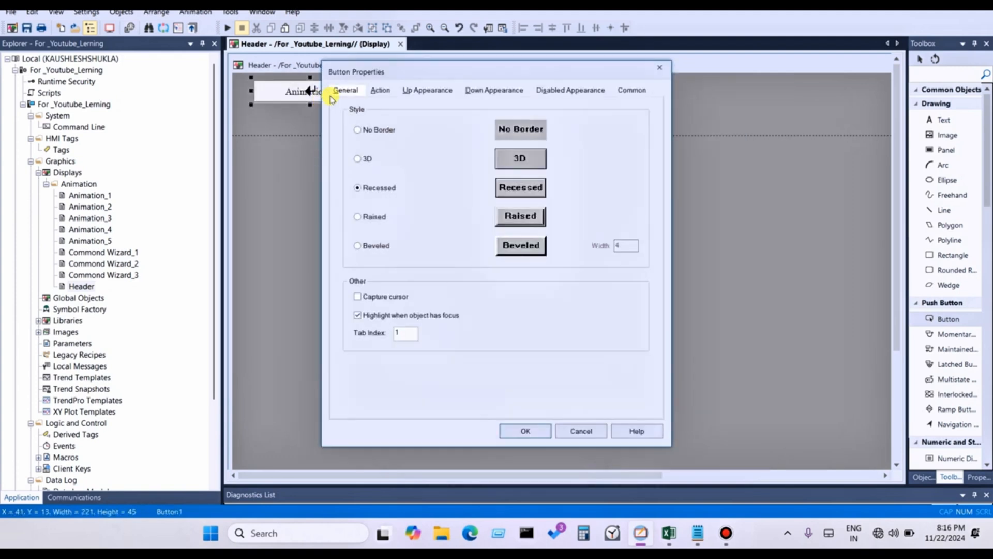
left_click(378, 89)
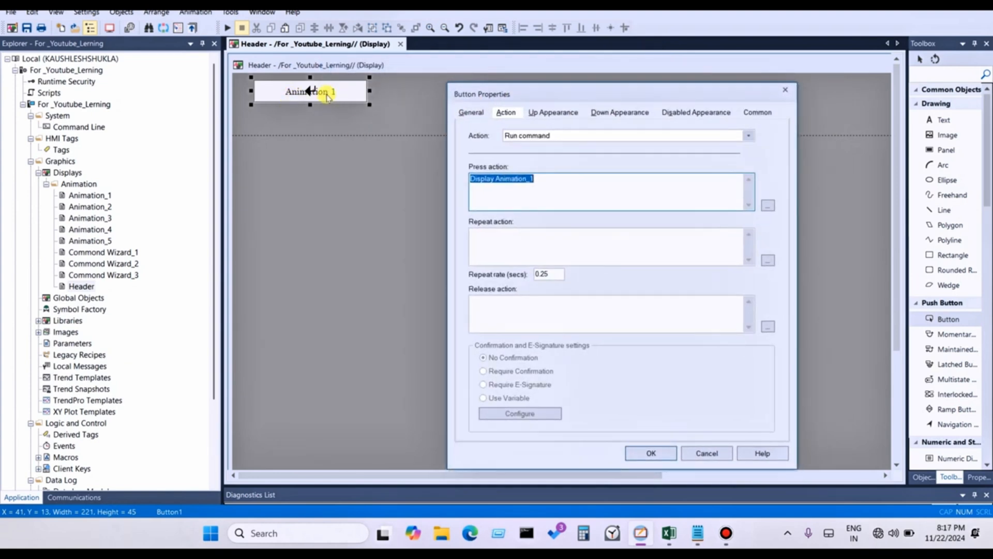
left_click(552, 112)
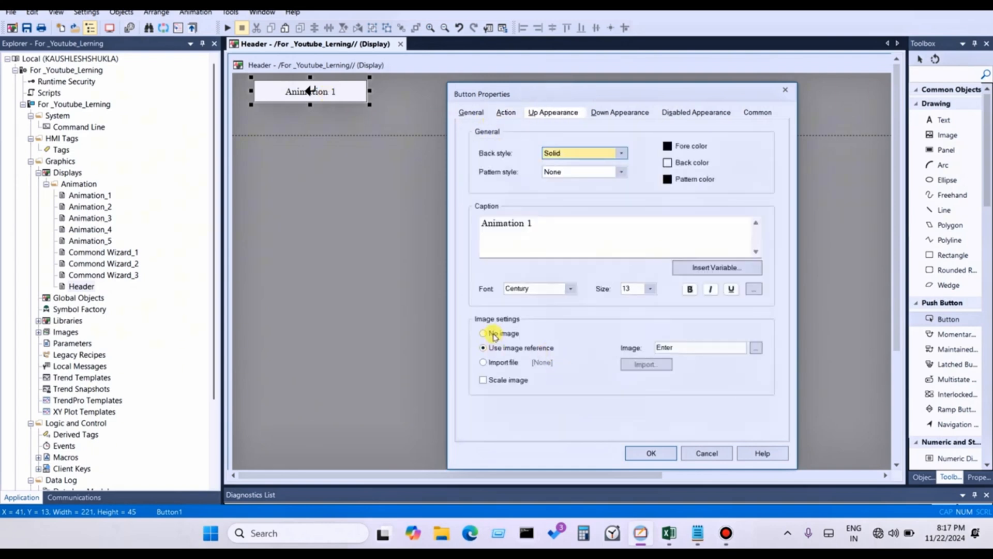
left_click(484, 334)
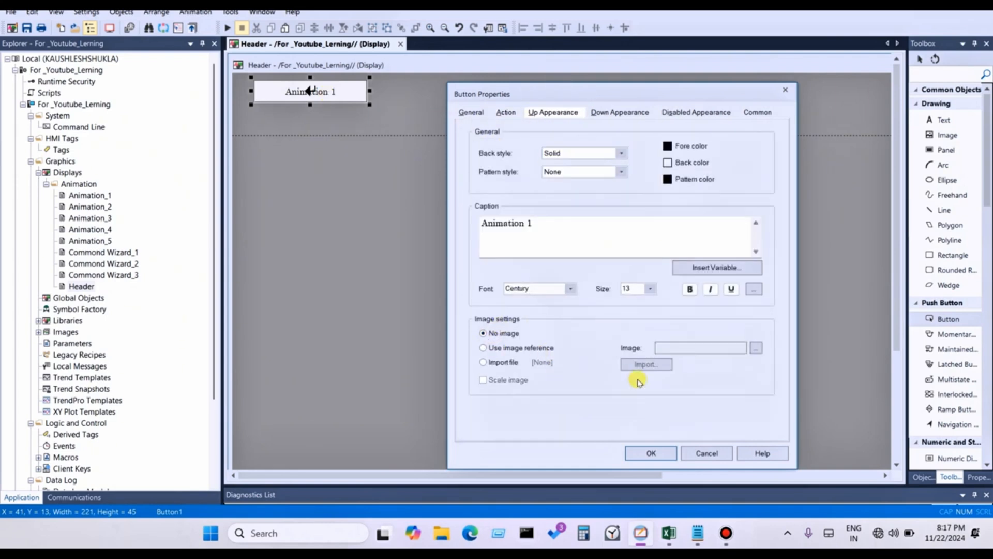
left_click(651, 453)
Move the Animation 1 button into the header's upper-left corner at about X 5, Y 2 and resize it to about 140 by 37.
left_click_drag(326, 99, 311, 98)
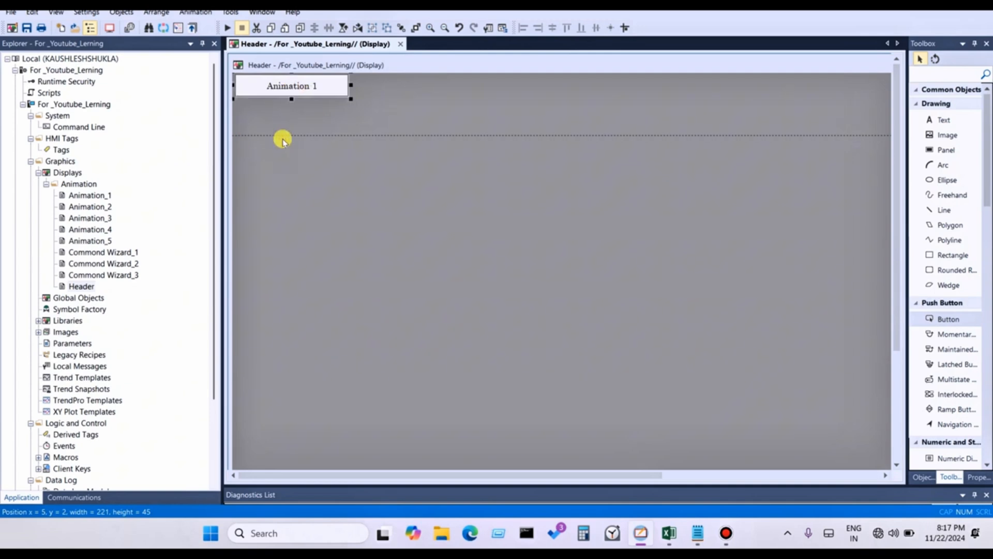
left_click(294, 81)
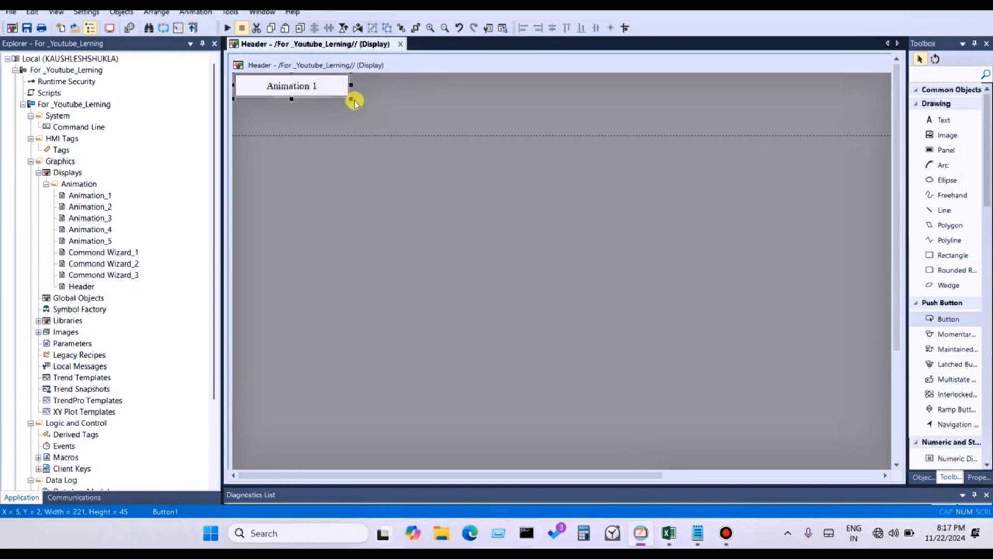
left_click_drag(351, 102, 309, 95)
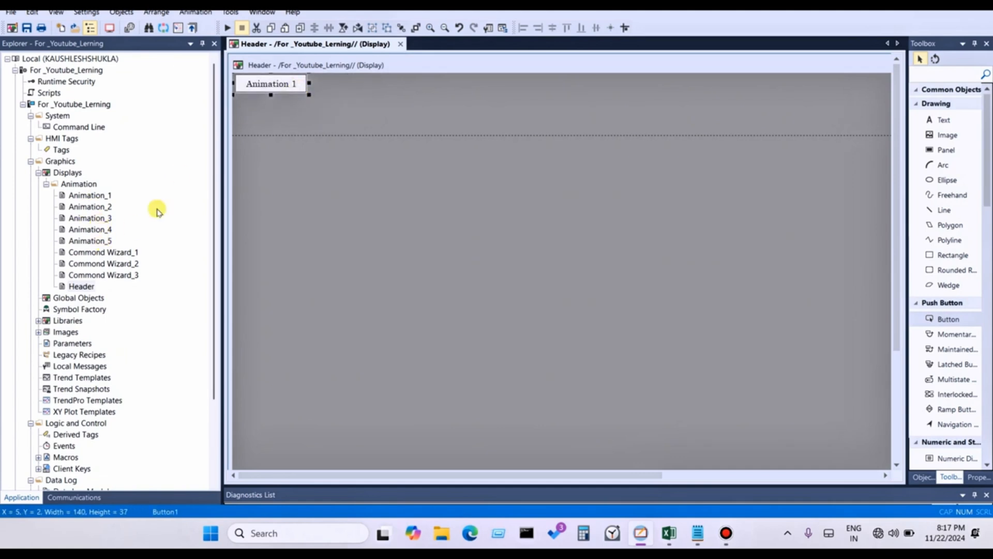
Duplicate the Animation 1 button four times and place one copy further right along the header.
left_click_drag(287, 83, 361, 91)
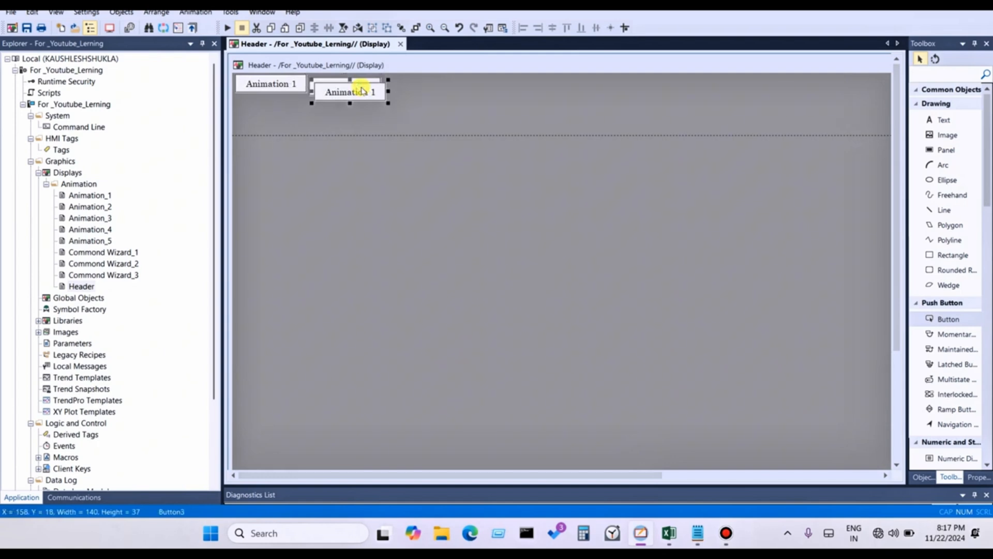
key("ctrl+d")
key("ctrl+d")
left_click_drag(359, 105, 442, 84)
left_click(364, 103, "ctrl")
left_click(384, 85, "ctrl")
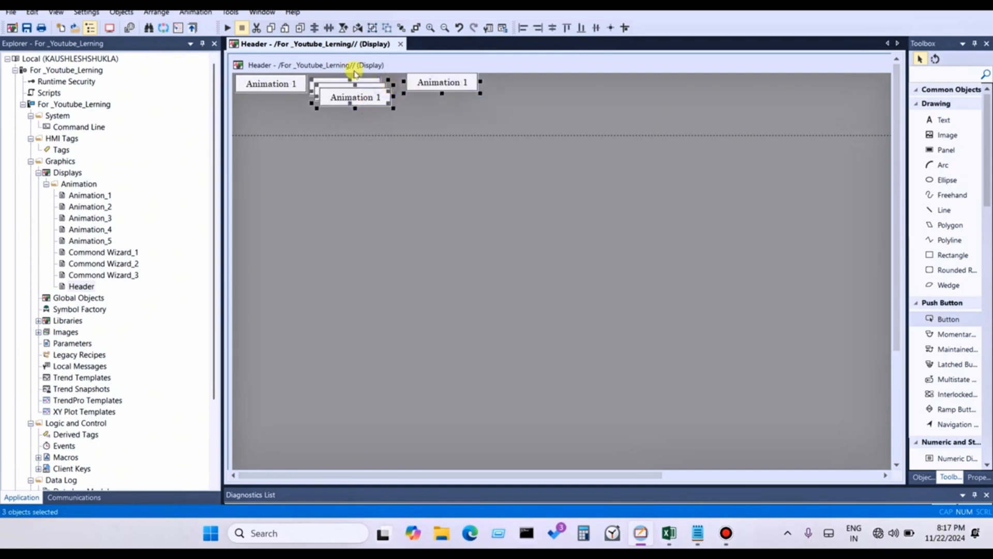
left_click_drag(356, 105, 485, 97)
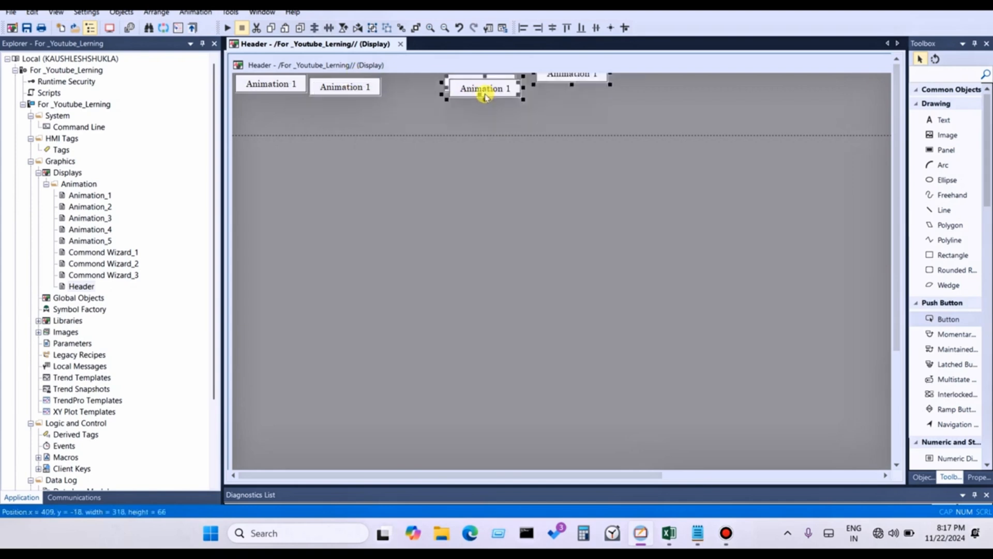
key("ctrl+z")
left_click(410, 128)
Spread the two stacked button copies out to the right so all five buttons form a row.
left_click_drag(363, 102, 541, 90)
left_click_drag(361, 94, 635, 97)
left_click_drag(648, 176, 480, 155)
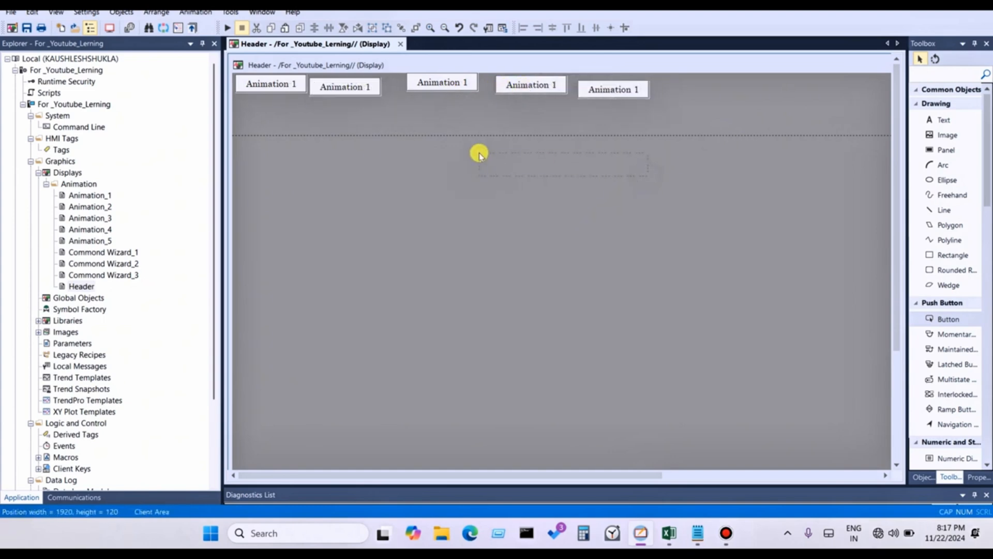
Align the tops of all five buttons and space them evenly in the horizontal direction.
key("ctrl+a")
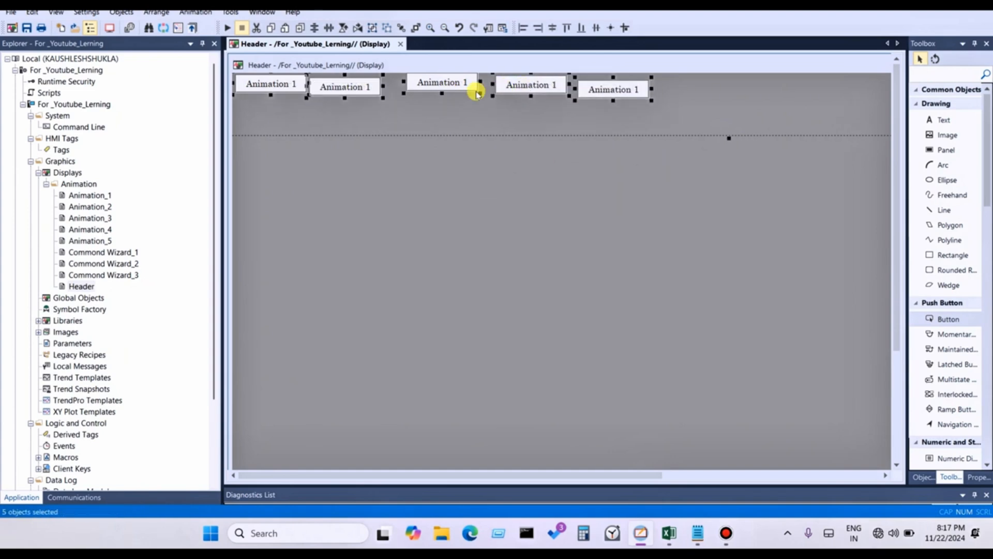
left_click(568, 28)
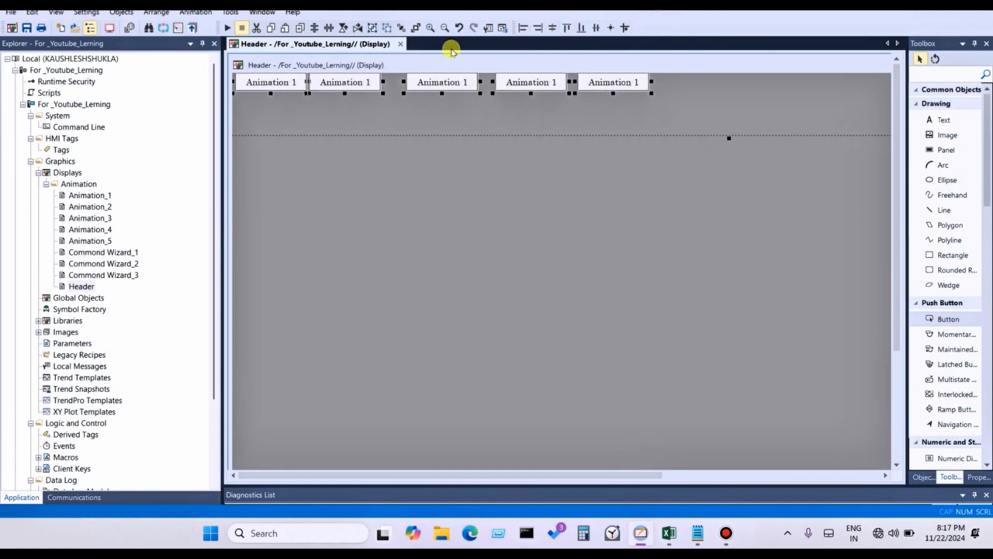
left_click(329, 29)
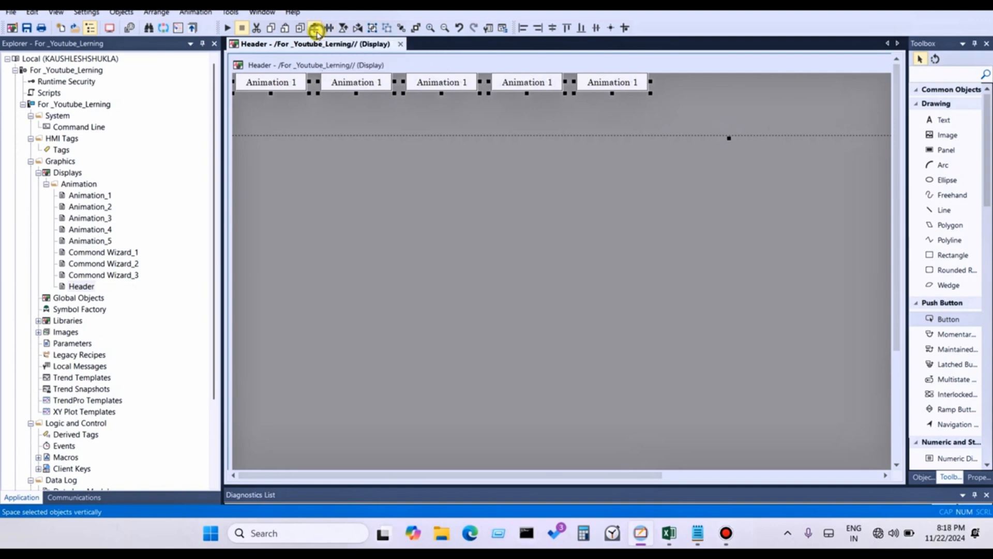
left_click(486, 126)
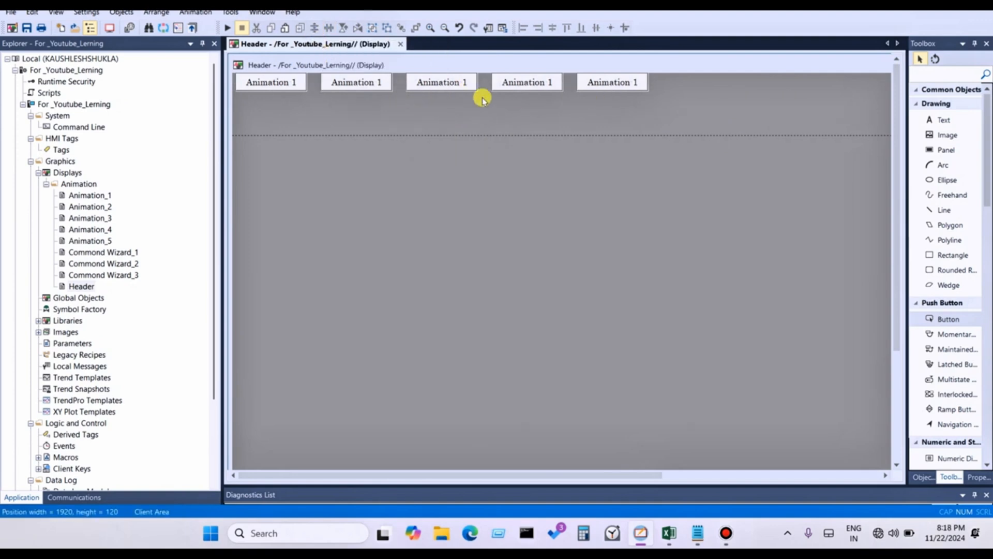
Set the second button's press action to Display Animation_2.
double_click(378, 89)
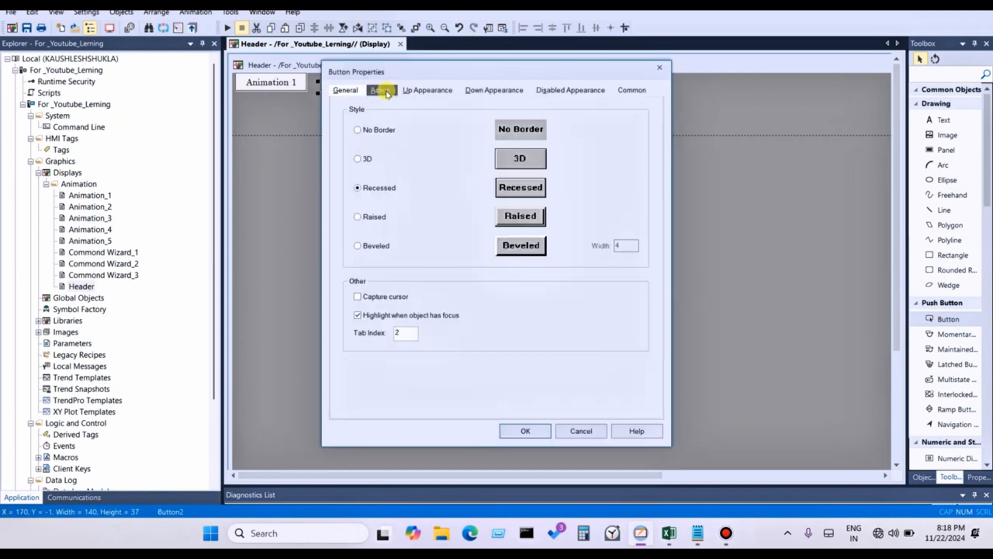
left_click_drag(396, 77, 522, 102)
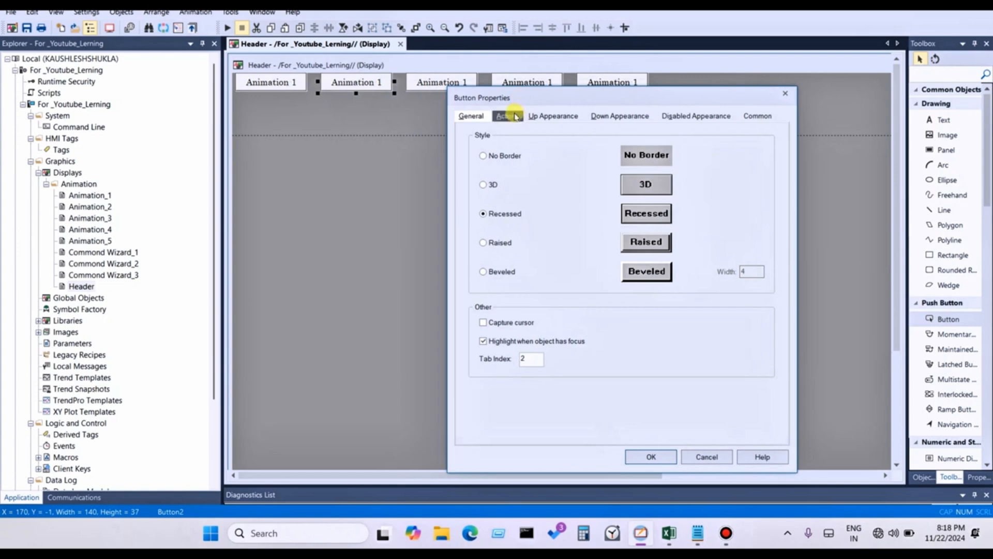
left_click(506, 116)
left_click(546, 188)
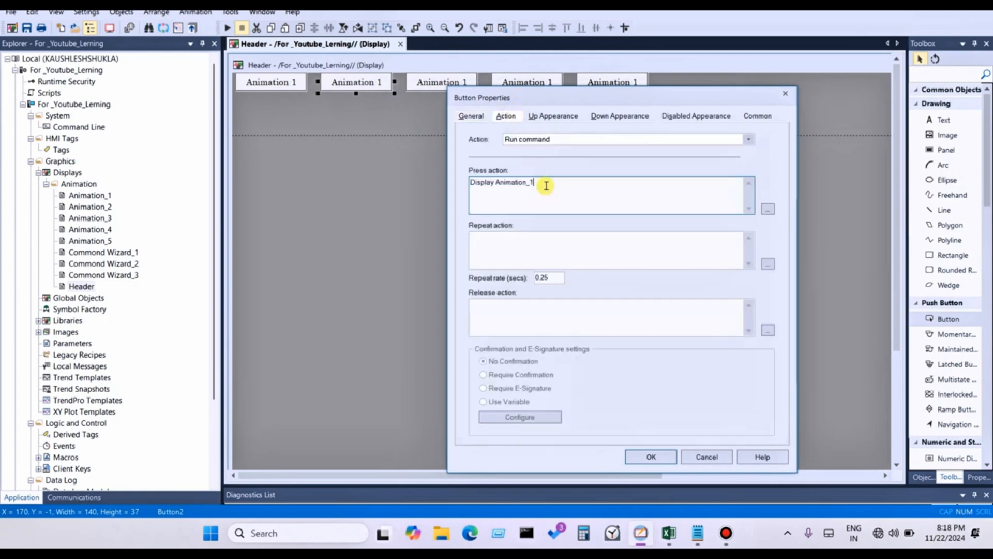
left_click(471, 116)
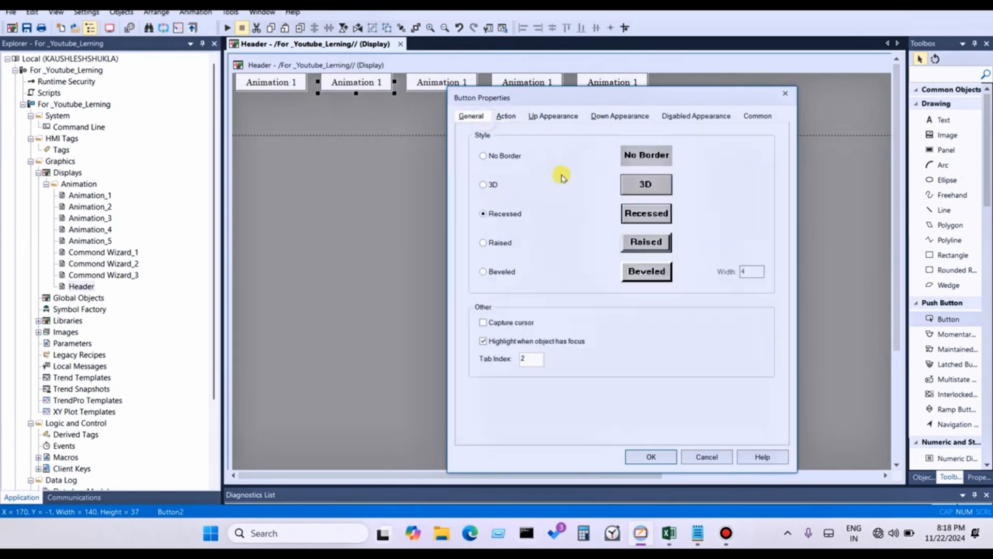
left_click(542, 116)
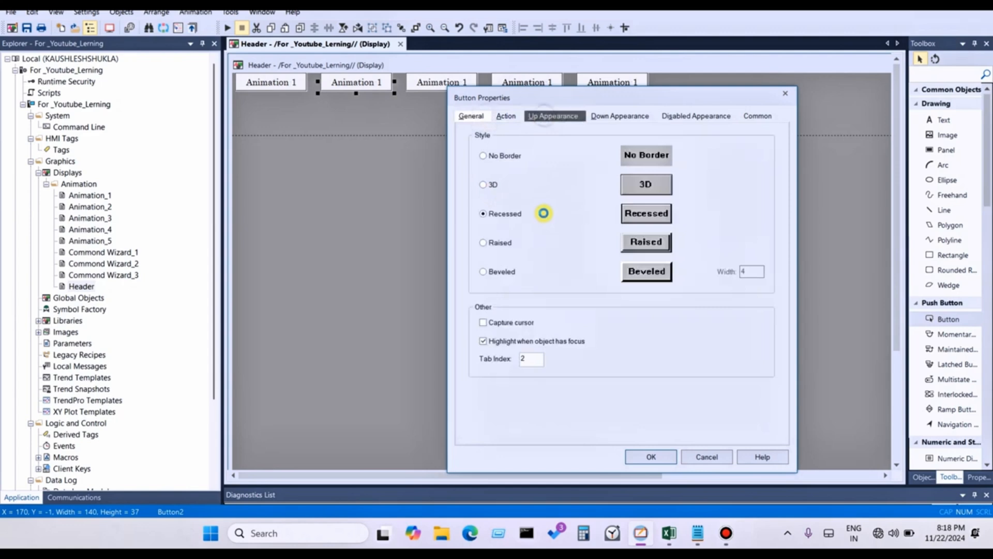
left_click(506, 116)
left_click(544, 188)
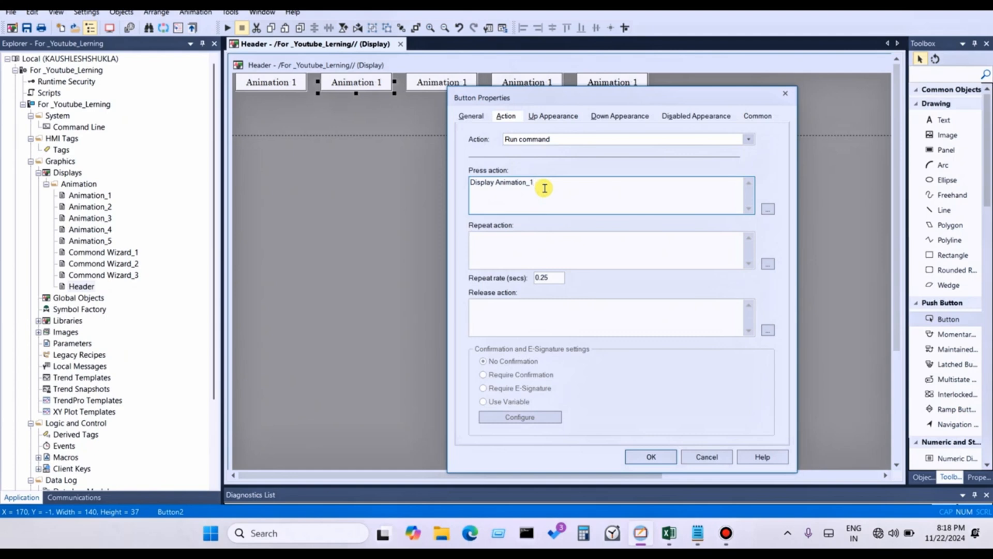
key("BackSpace")
type("2")
Change the second button's caption to Animation 2 and apply its properties.
left_click(549, 116)
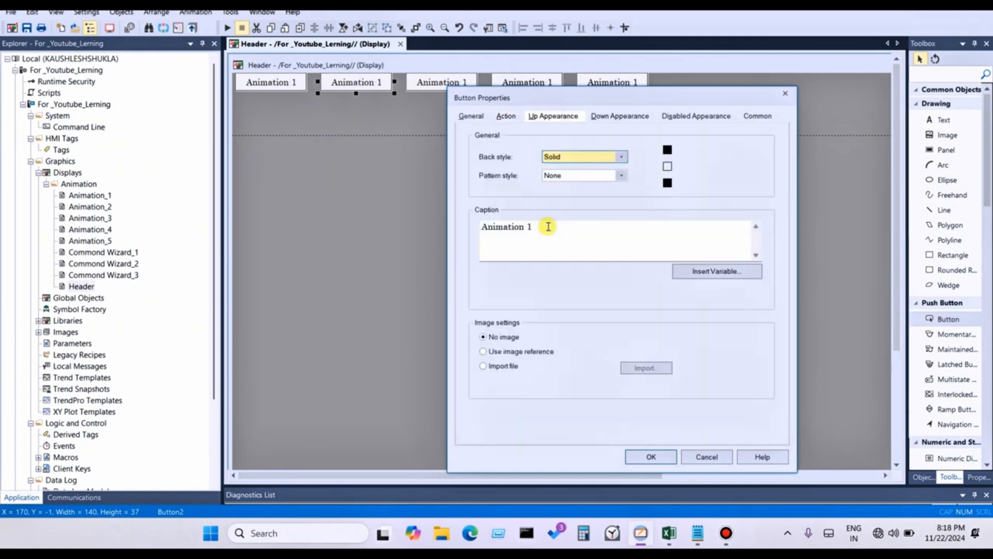
left_click(548, 227)
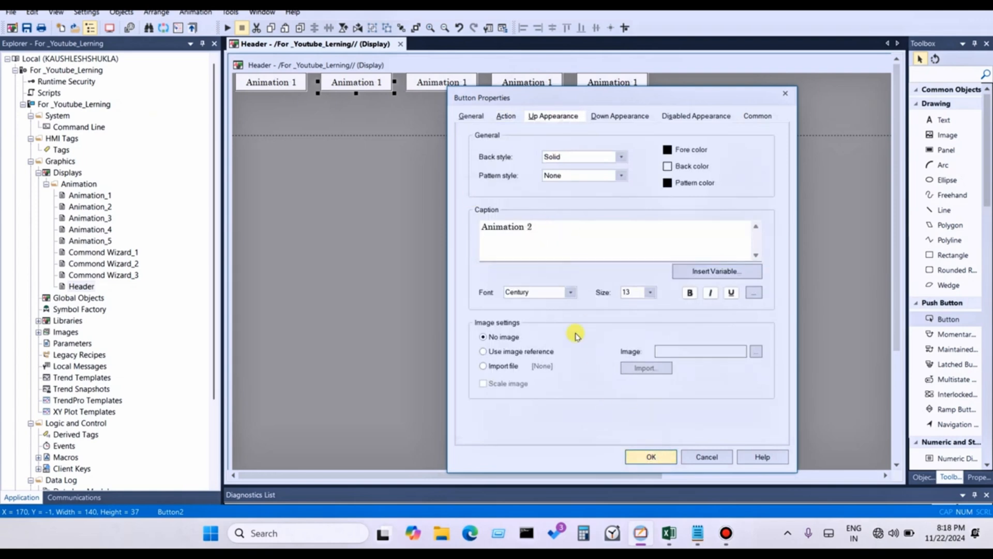
left_click(637, 456)
Set the third button's press action to Display Animation_3.
left_click(438, 83)
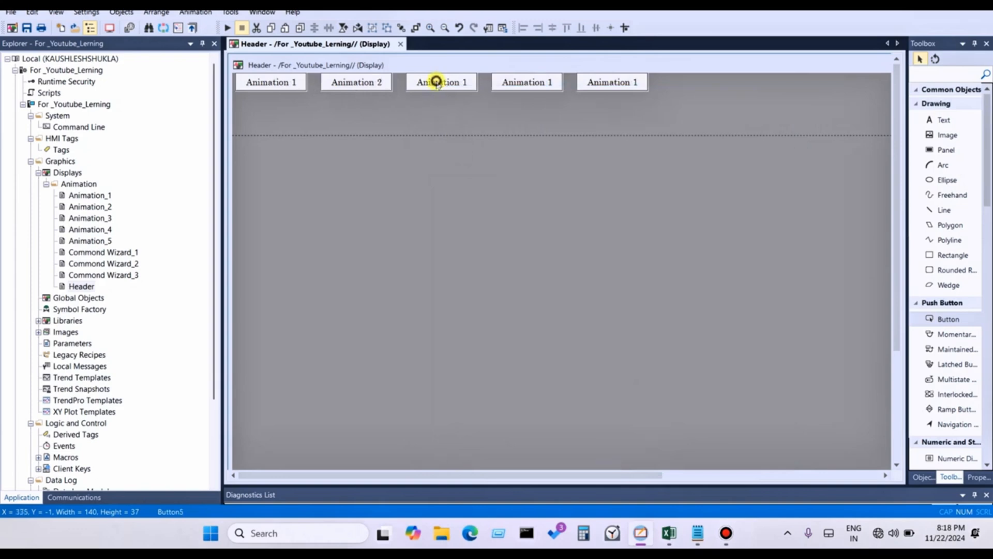
double_click(437, 82)
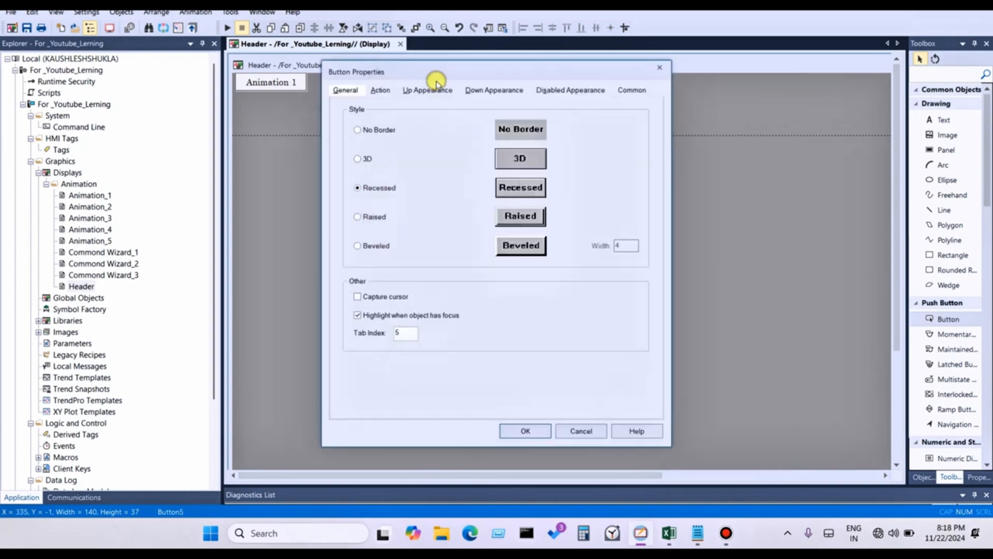
left_click(381, 91)
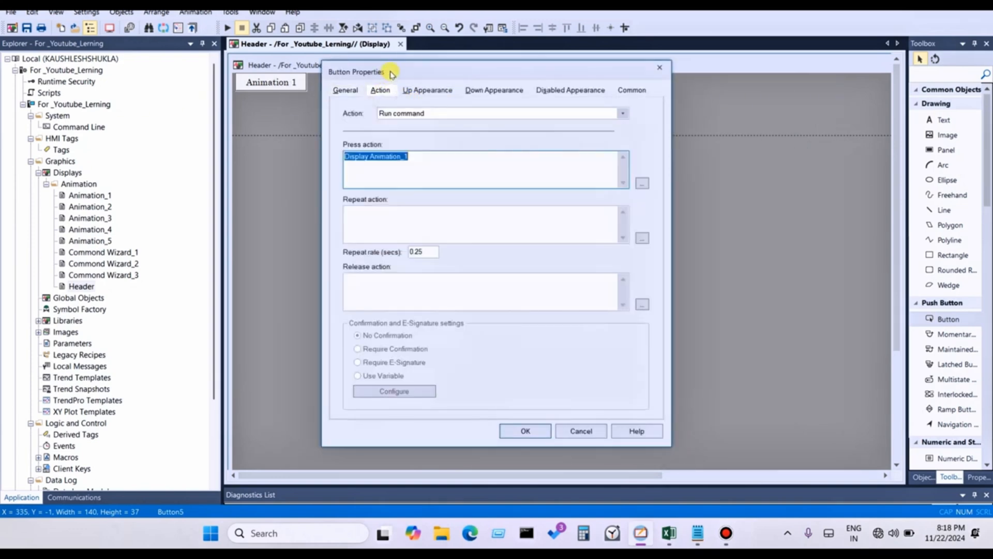
left_click_drag(407, 73, 556, 101)
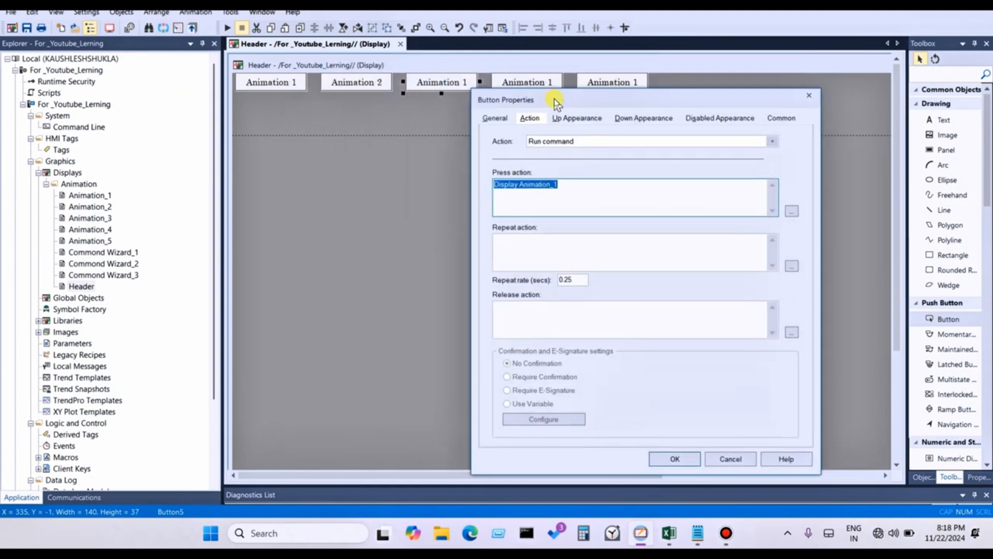
left_click(564, 195)
type("3")
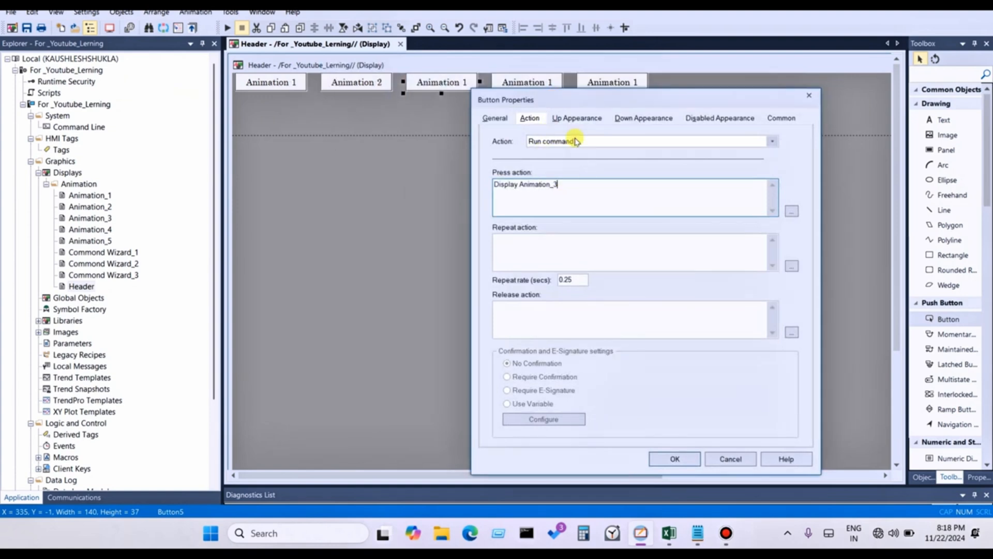
Change the third button's caption to Animation 3 and apply its properties.
left_click(575, 118)
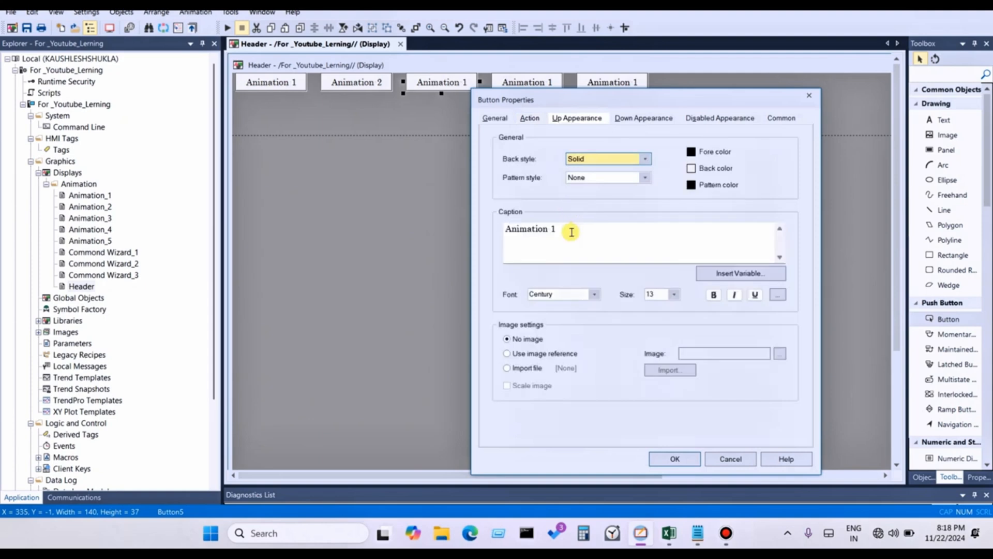
left_click(571, 231)
type("3")
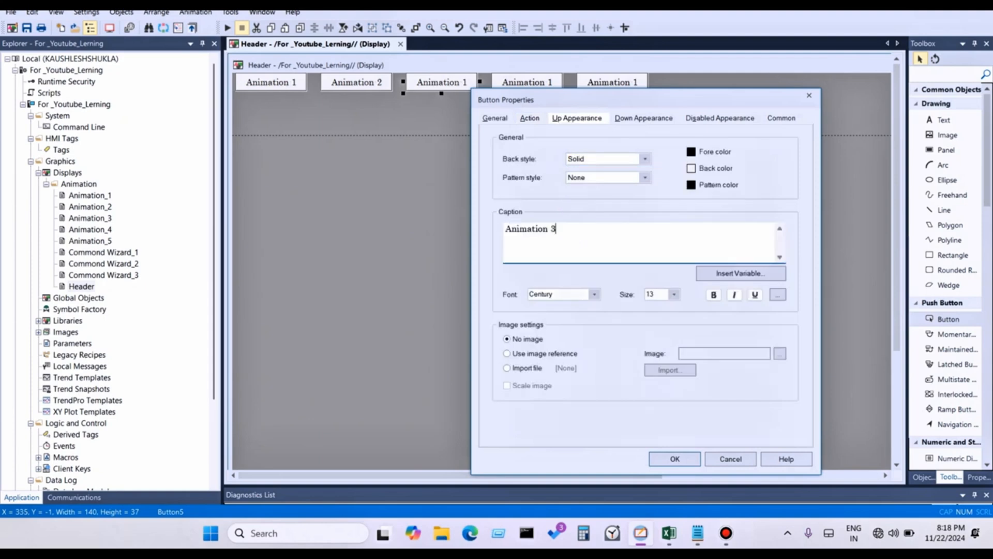
left_click(679, 458)
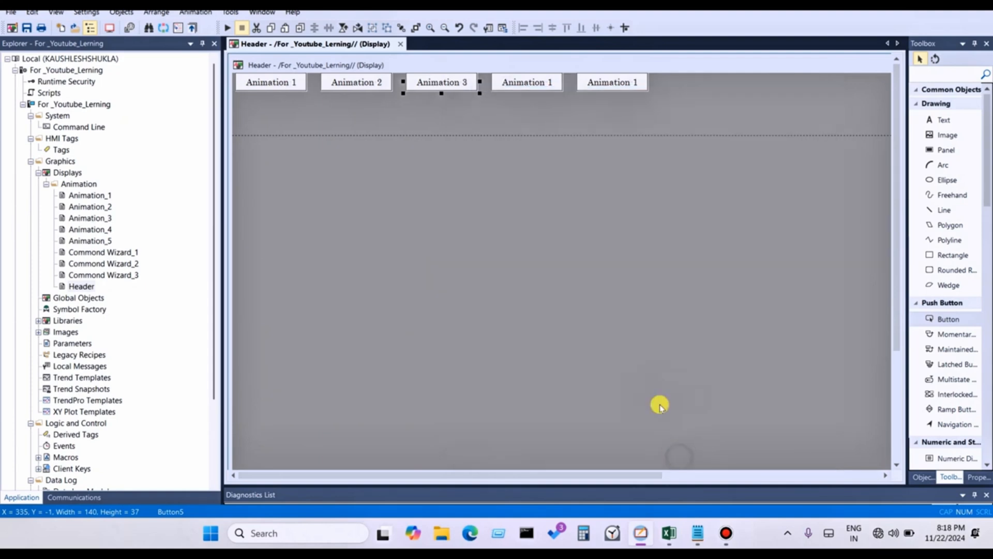
Set the fourth button's press action to Display Animation_4.
double_click(528, 84)
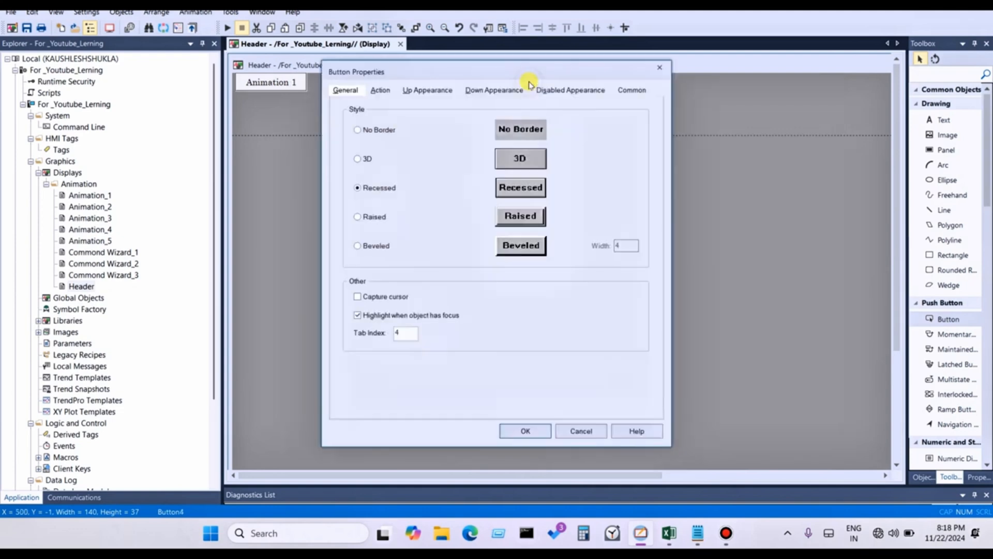
left_click(383, 90)
left_click(415, 166)
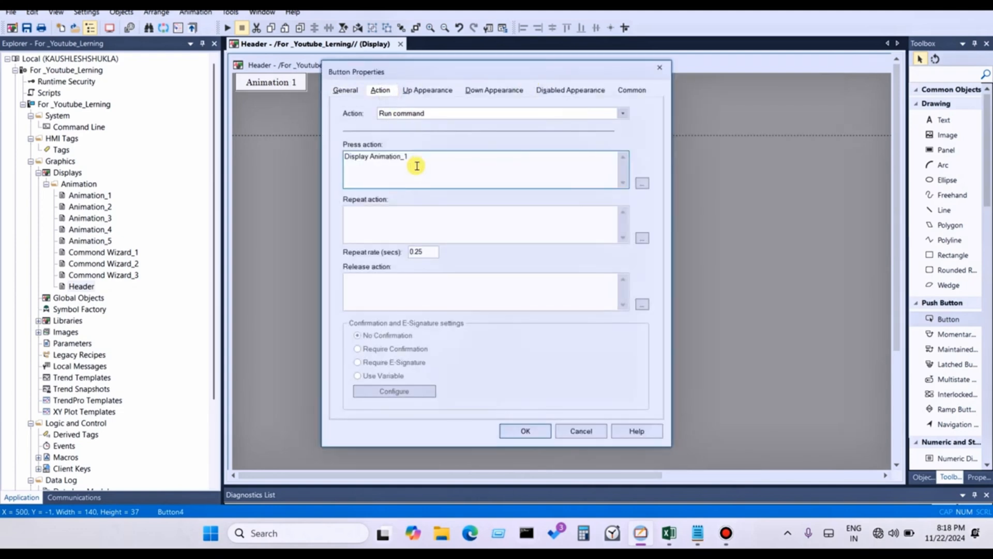
type("1")
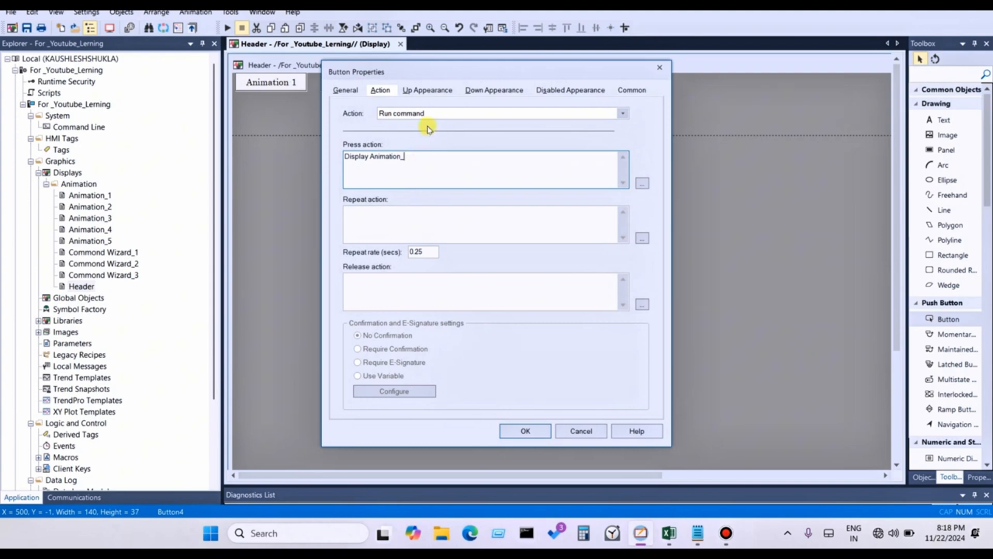
type("4")
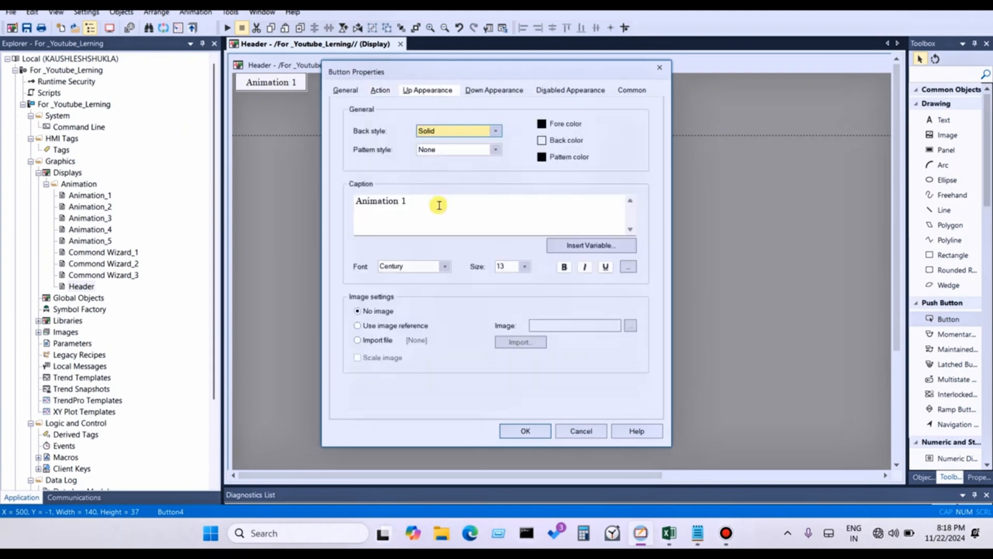
Change the fourth button's caption to Animation 4 and apply its properties.
left_click(434, 213)
key("BackSpace")
key("BackSpace")
type("4")
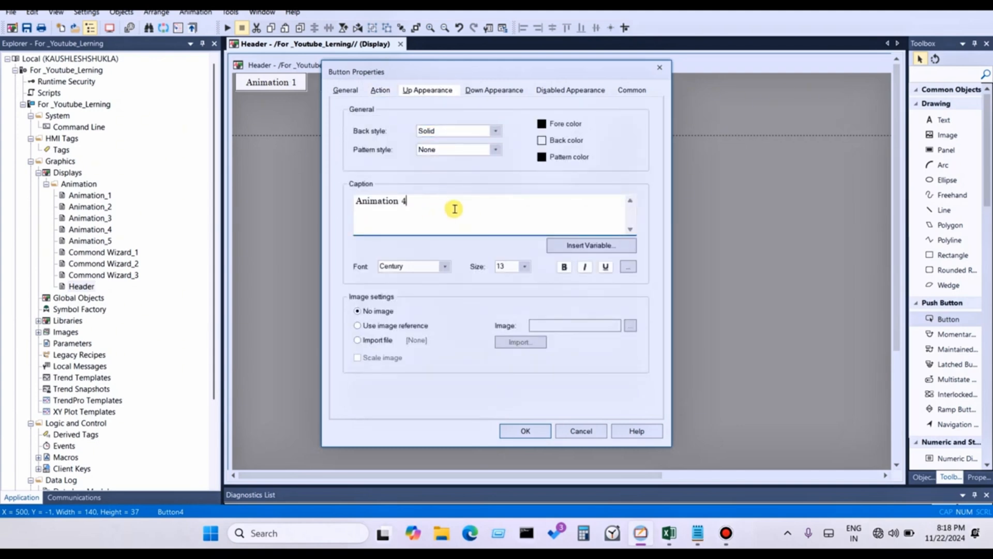
left_click(530, 429)
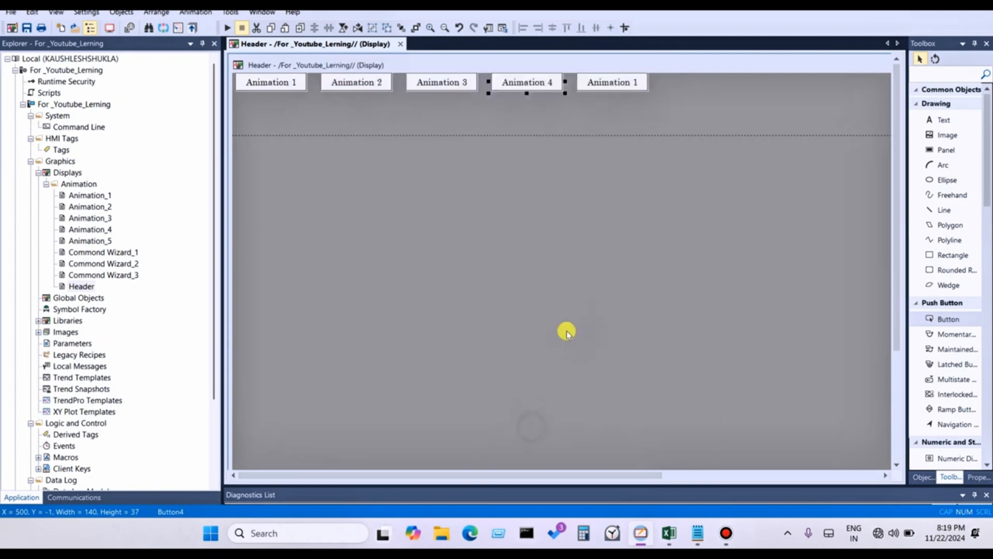
Replace the fifth button's press action with a Display command for Animation_5 built in the Command Wizard.
double_click(599, 85)
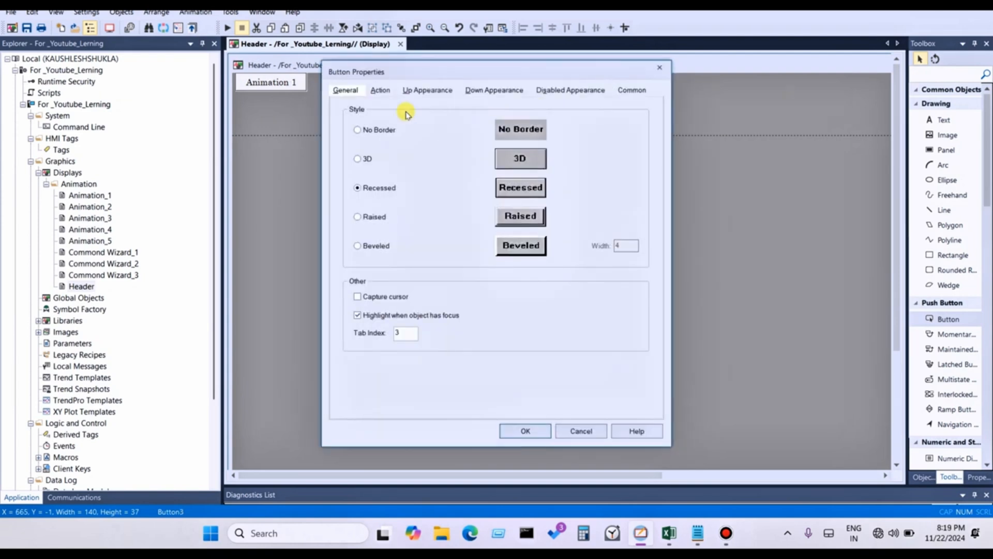
left_click(381, 90)
right_click(412, 168)
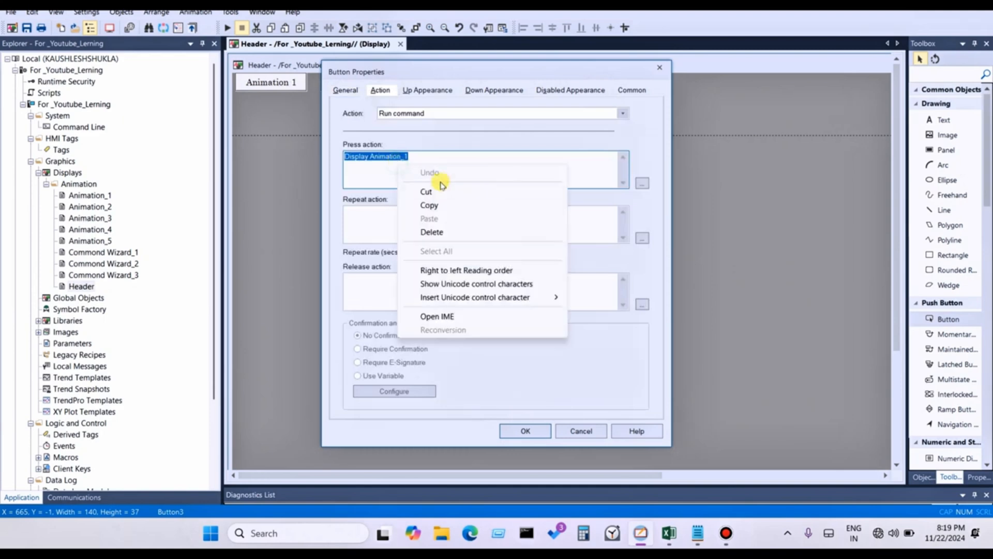
left_click(436, 192)
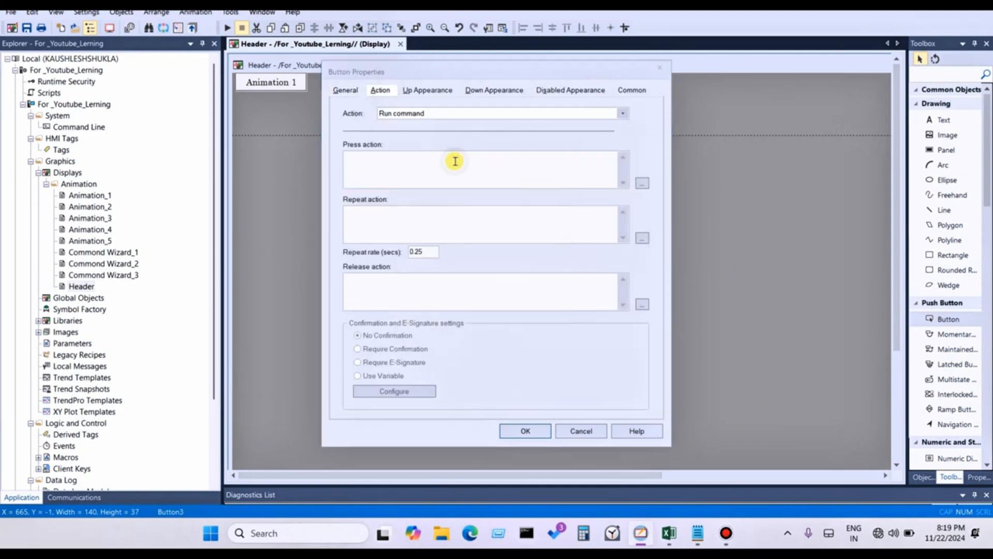
double_click(455, 161)
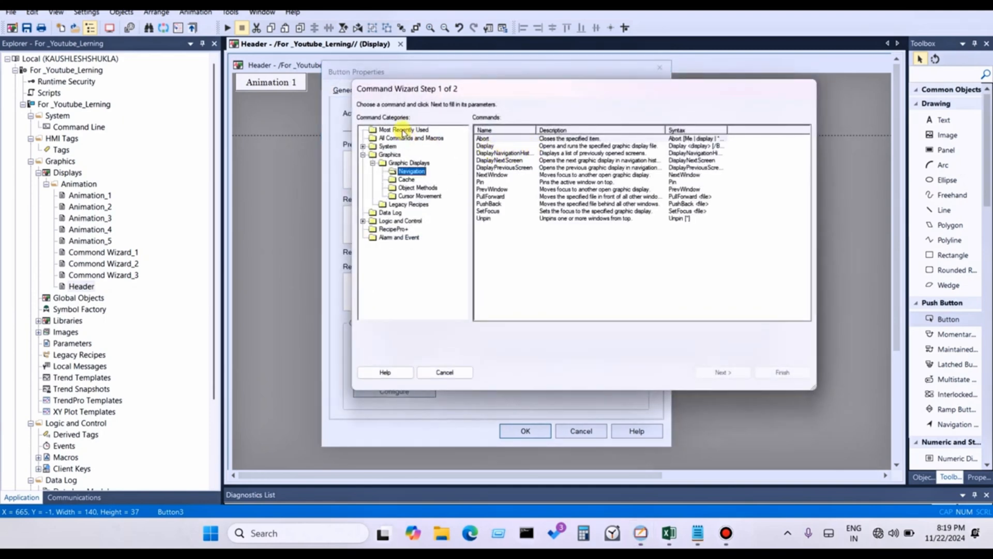
left_click(401, 129)
left_click(551, 146)
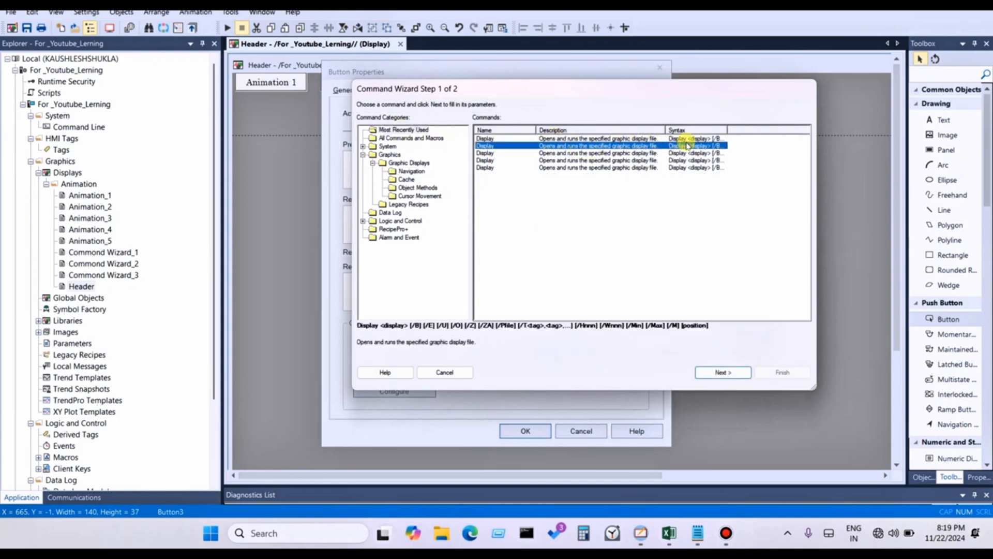
double_click(652, 147)
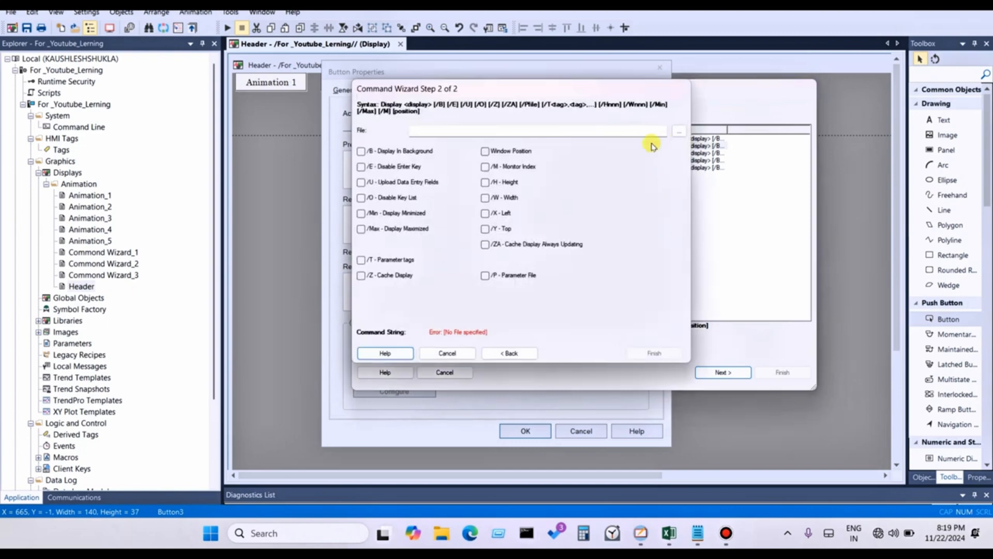
left_click(680, 131)
left_click(623, 290)
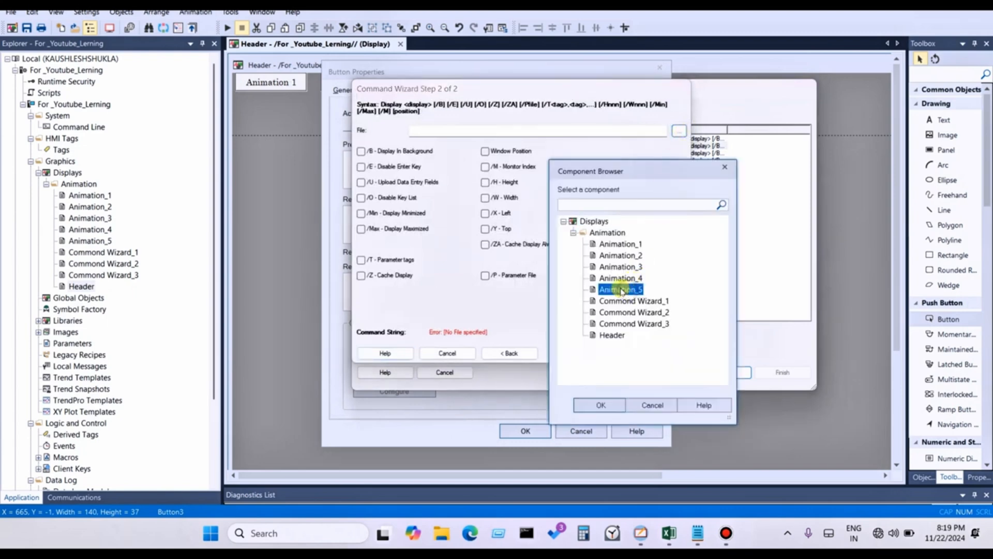
left_click(600, 403)
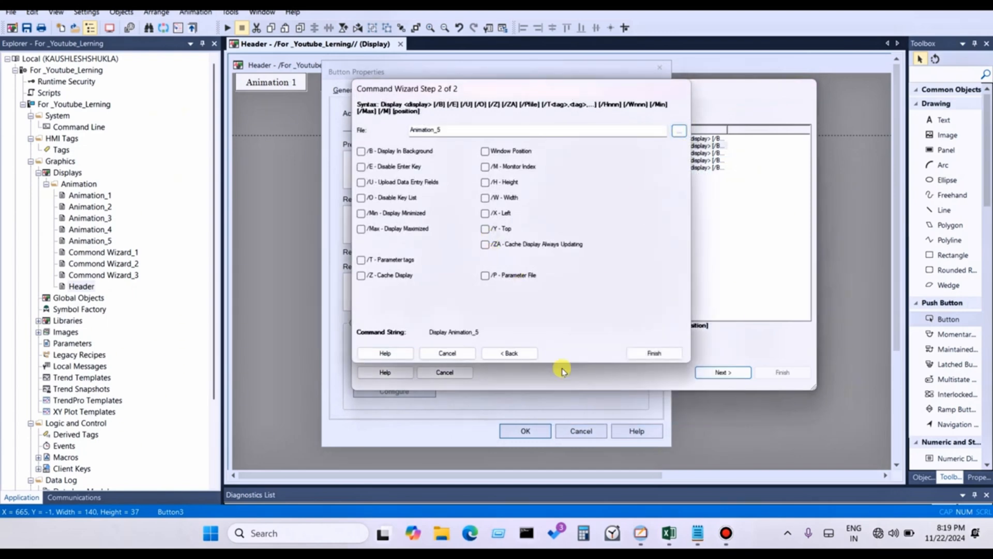
left_click(655, 354)
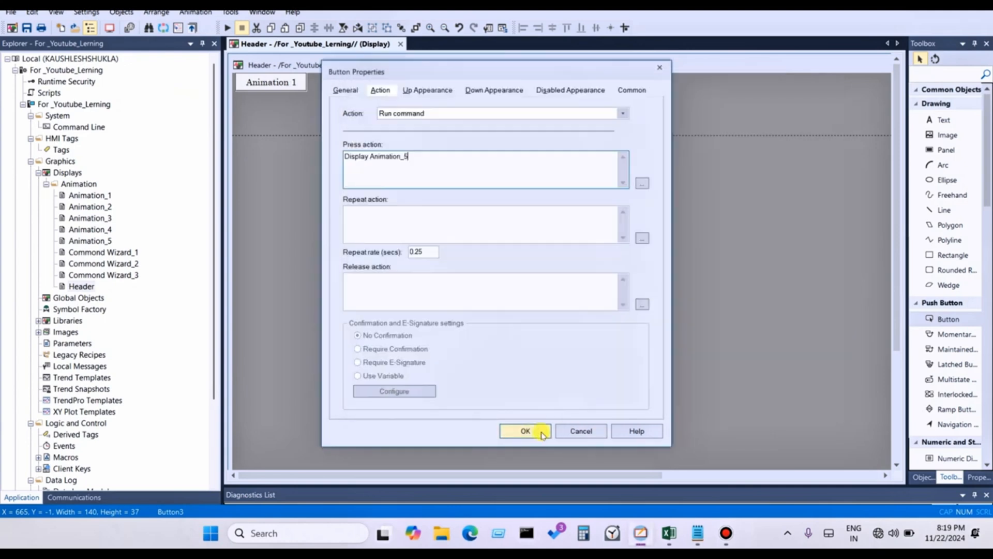
Change the fifth button's caption to Animation 5, apply its properties and save the Header display.
left_click(433, 94)
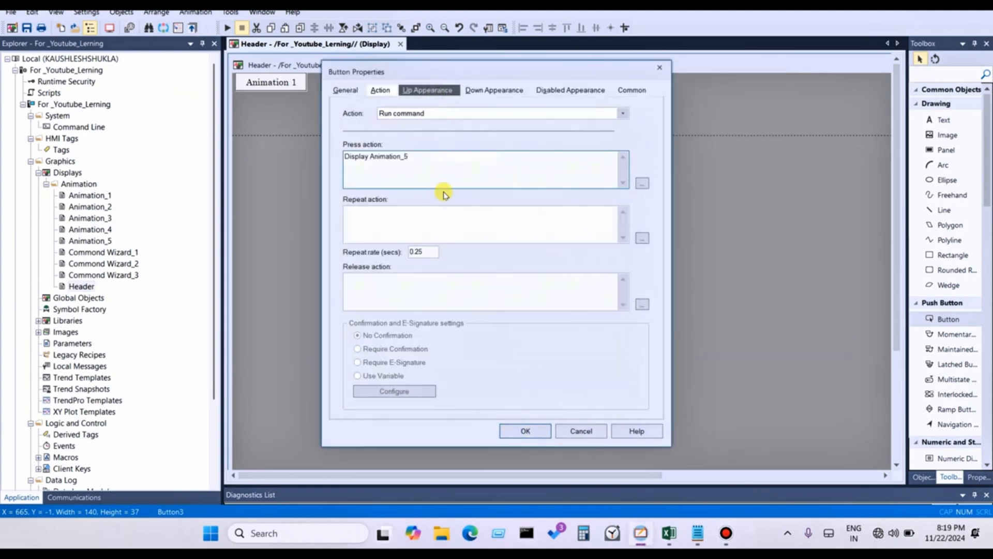
type("5")
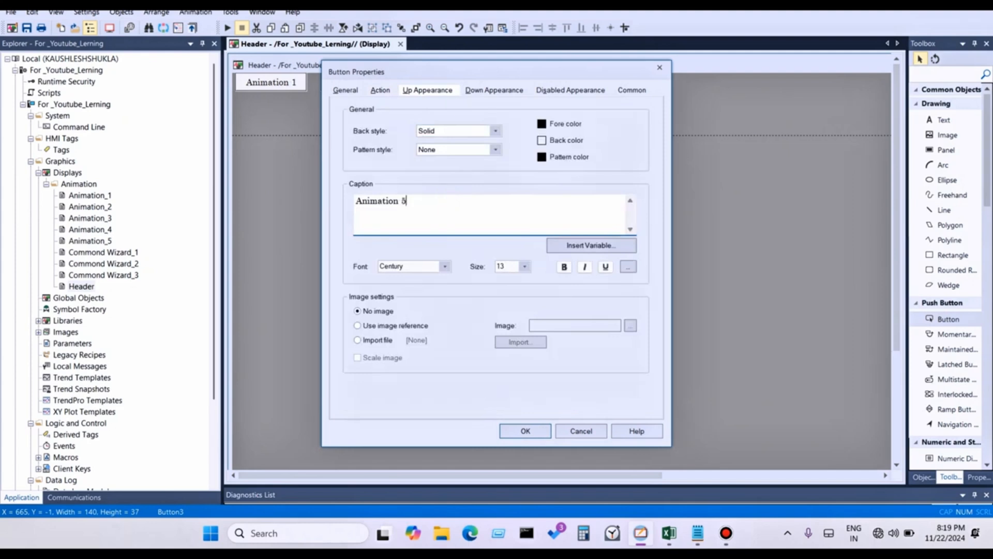
left_click(523, 431)
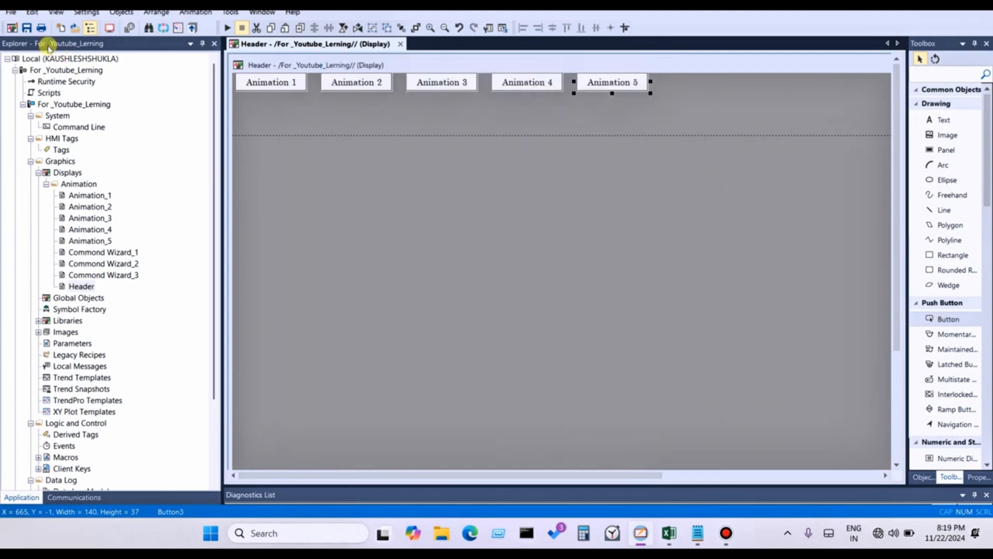
left_click(27, 29)
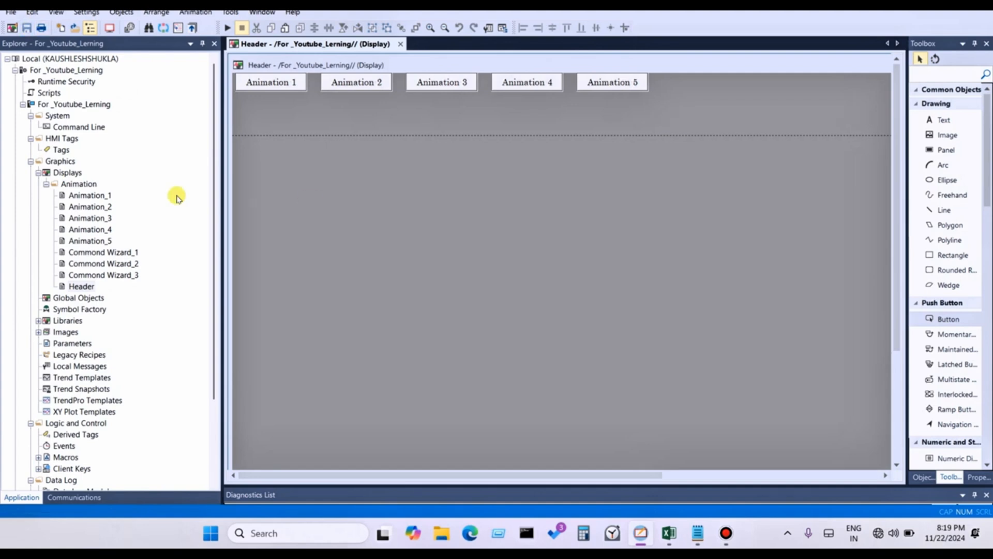
Open the Animation_1 display and set its height to 960 pixels in the display settings.
left_click(101, 199)
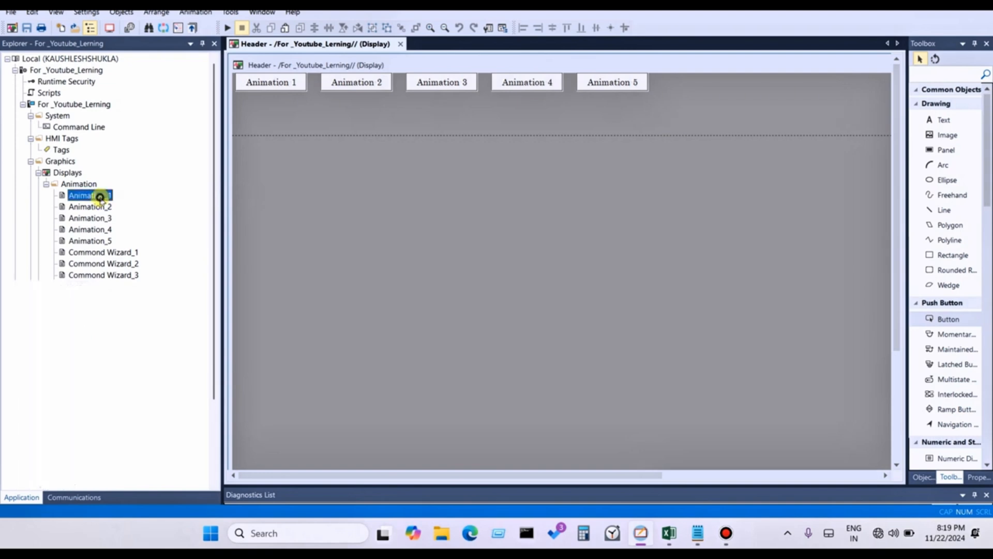
double_click(98, 197)
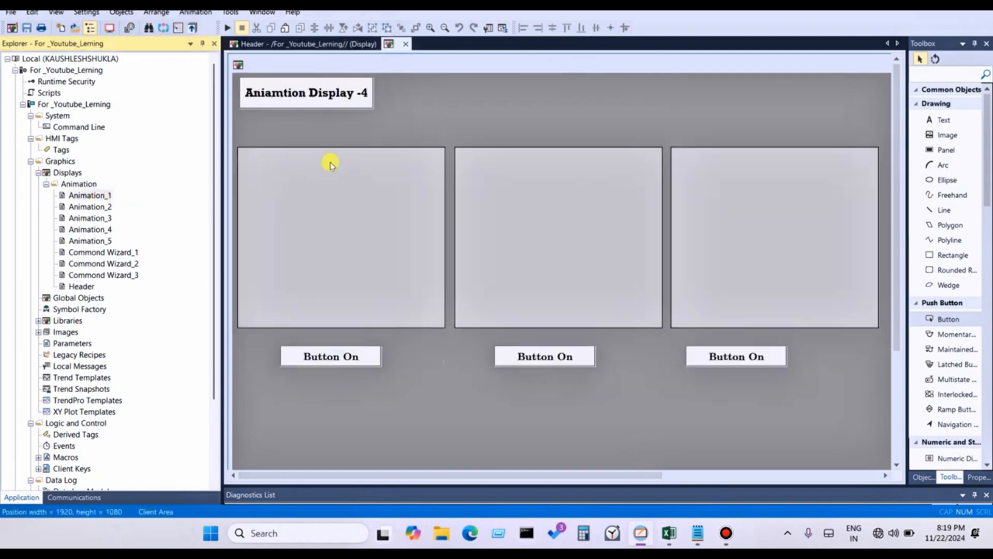
right_click(479, 98)
left_click(510, 104)
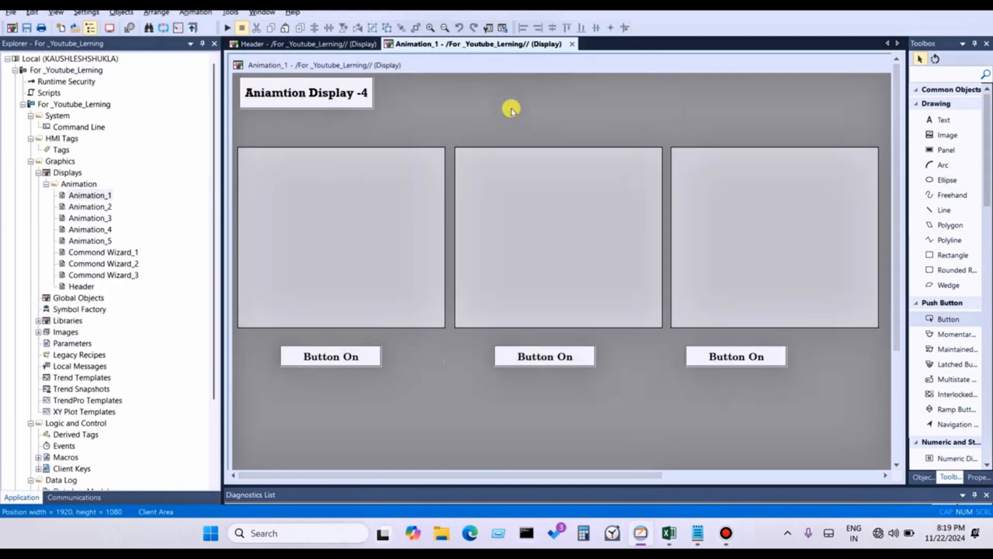
left_click(515, 134)
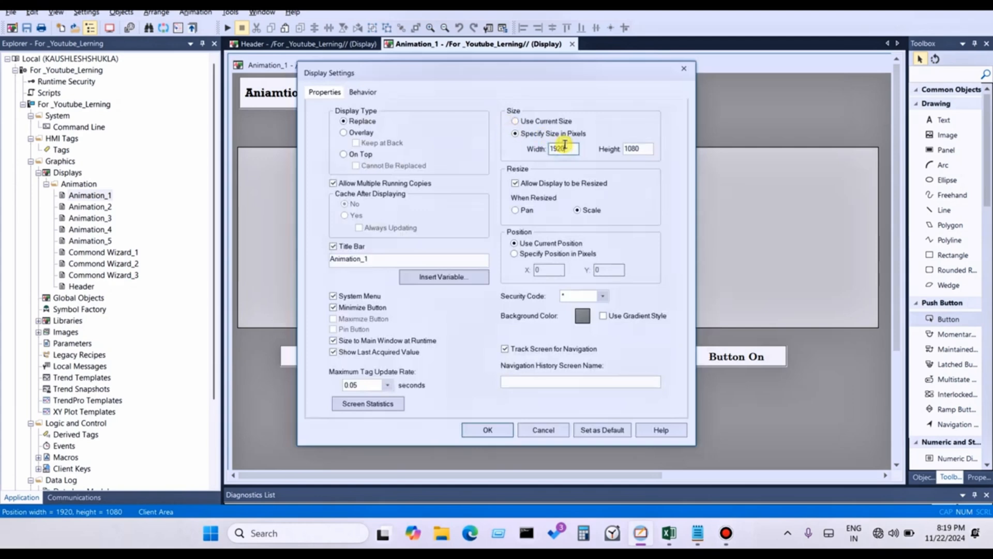
left_click(643, 148)
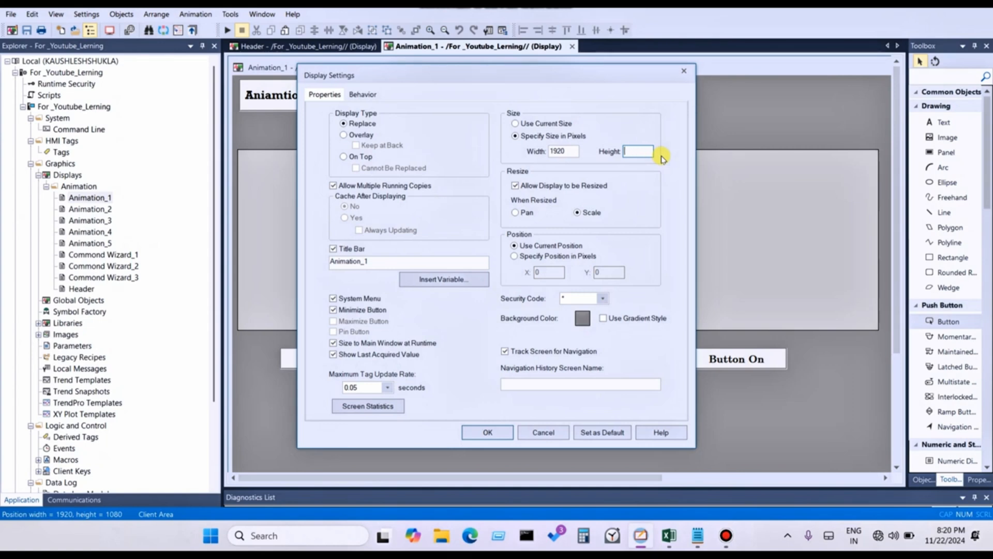
type("3")
type("60")
left_click(488, 432)
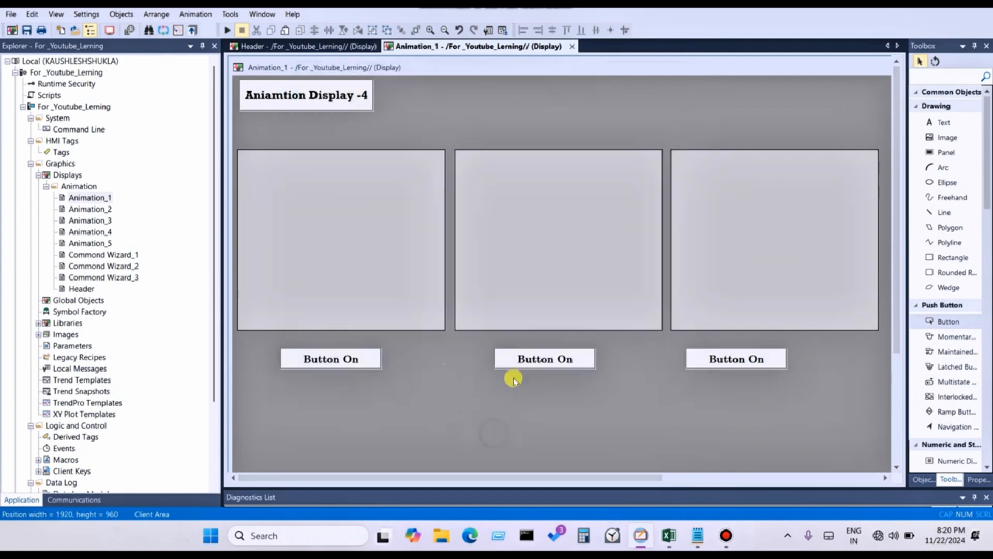
right_click(506, 96)
left_click(542, 120)
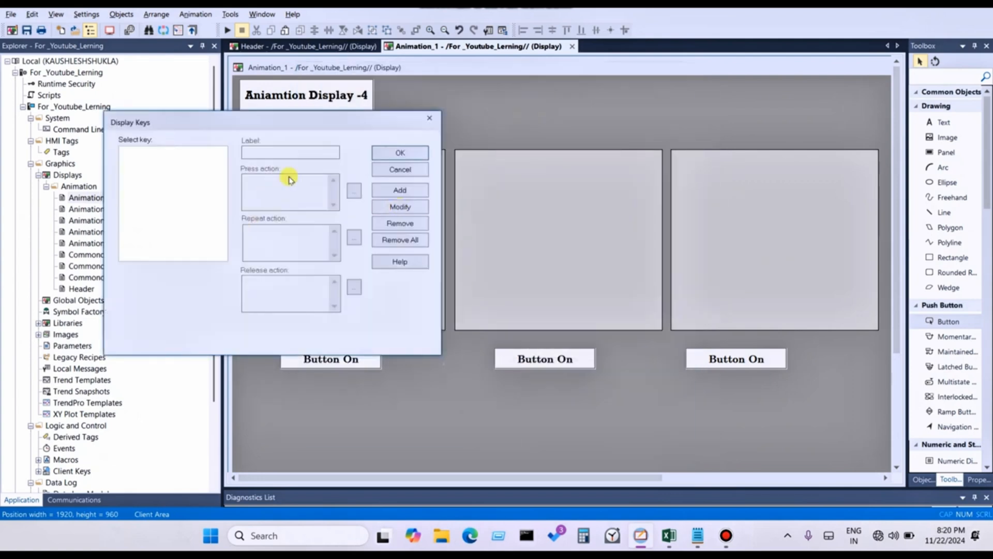
left_click(421, 120)
Turn off the title bar in Animation_1's display settings and save the display.
right_click(477, 102)
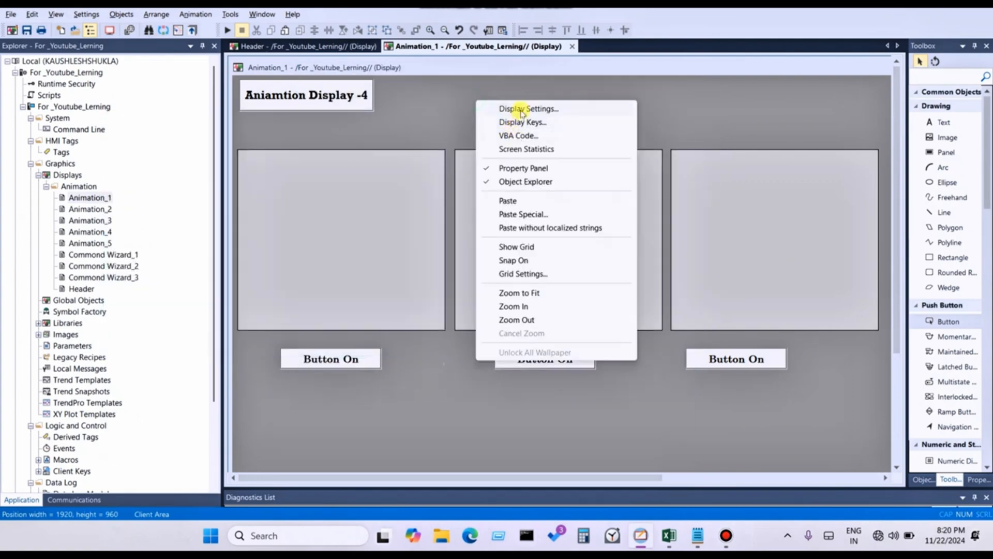
left_click(517, 109)
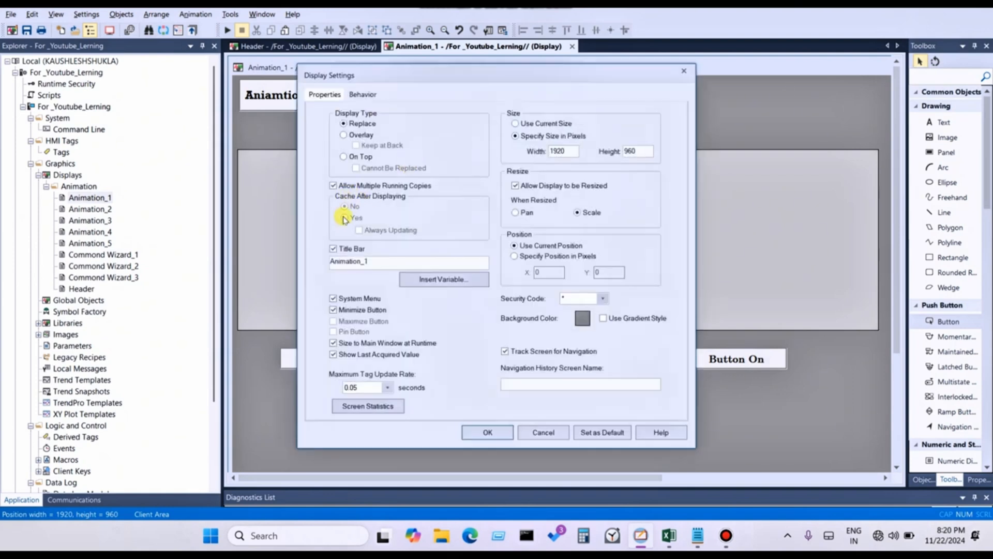
left_click(334, 249)
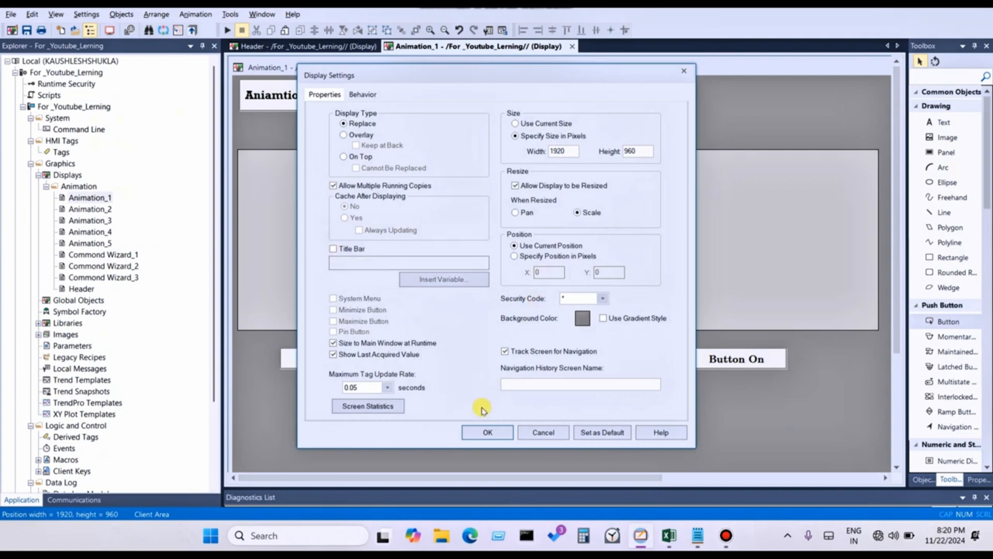
left_click(482, 433)
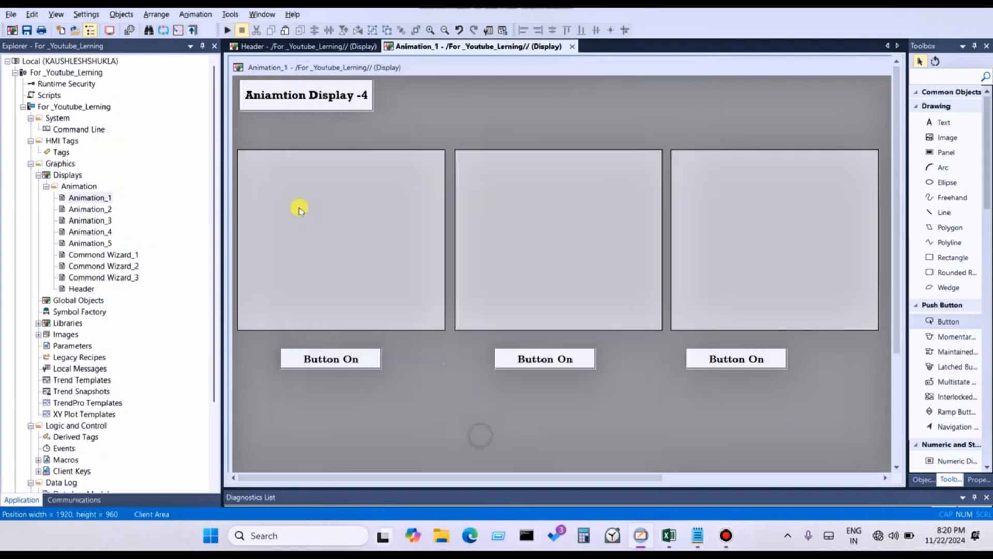
left_click(27, 30)
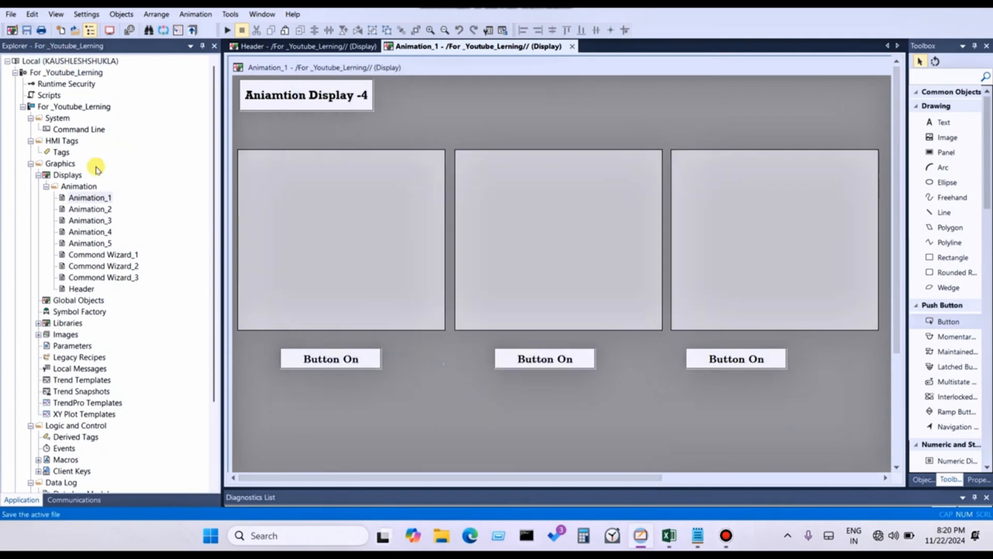
Return to the Header display and check its display settings.
double_click(81, 288)
right_click(526, 173)
left_click(547, 180)
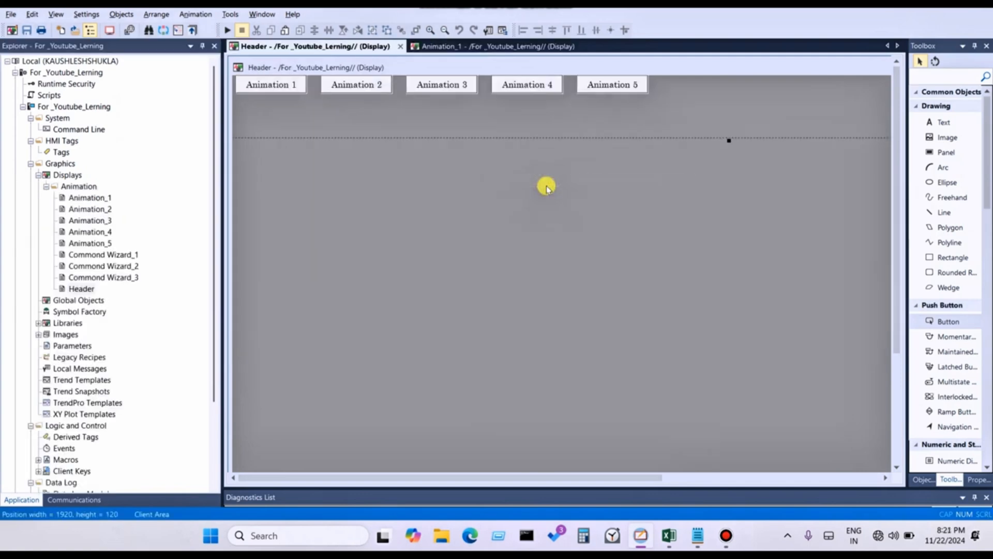
left_click(584, 536)
left_click(621, 431)
Open the Animation_2 display and set its height to 960 pixels in the display settings.
double_click(86, 208)
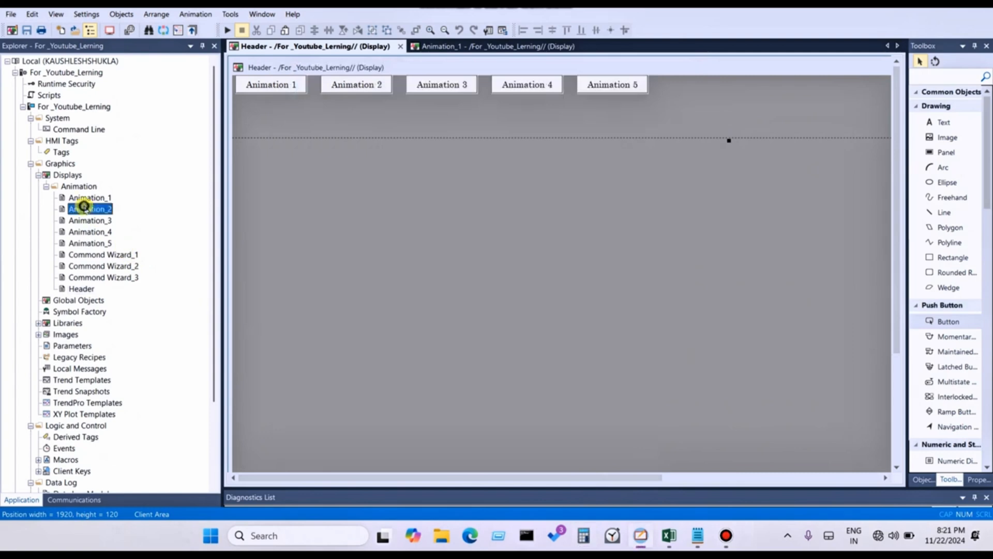
left_click(387, 203)
right_click(424, 213)
left_click(418, 220)
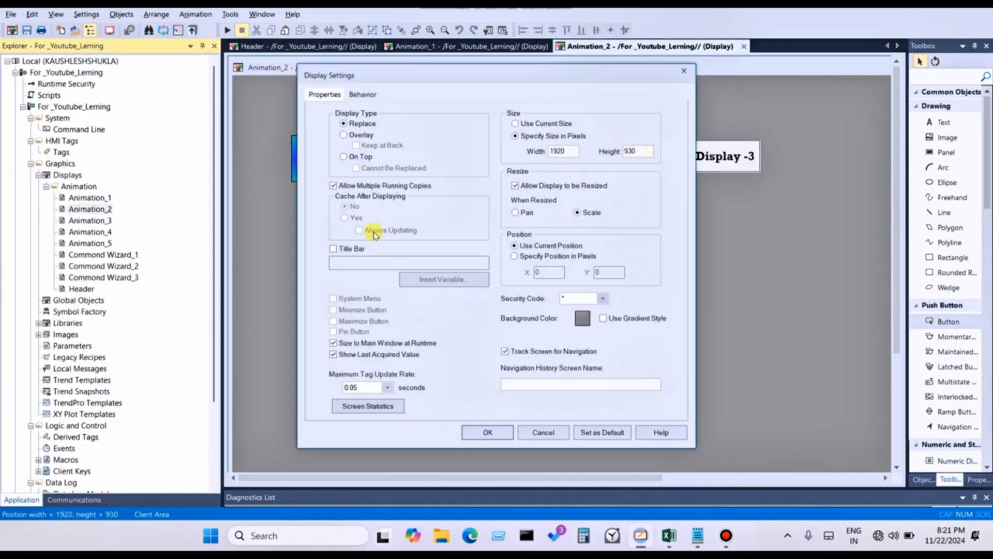
double_click(638, 151)
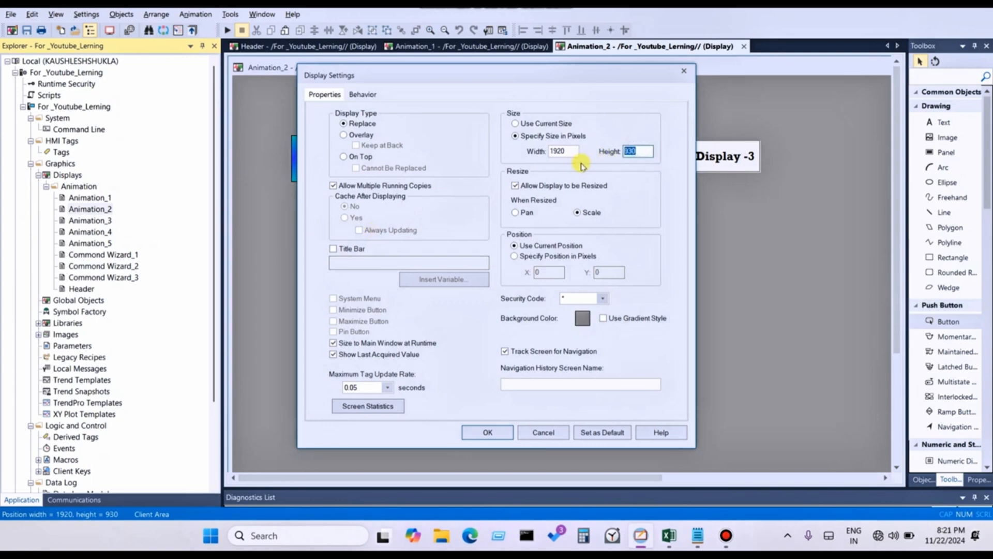
type("9")
key("BackSpace")
type("0")
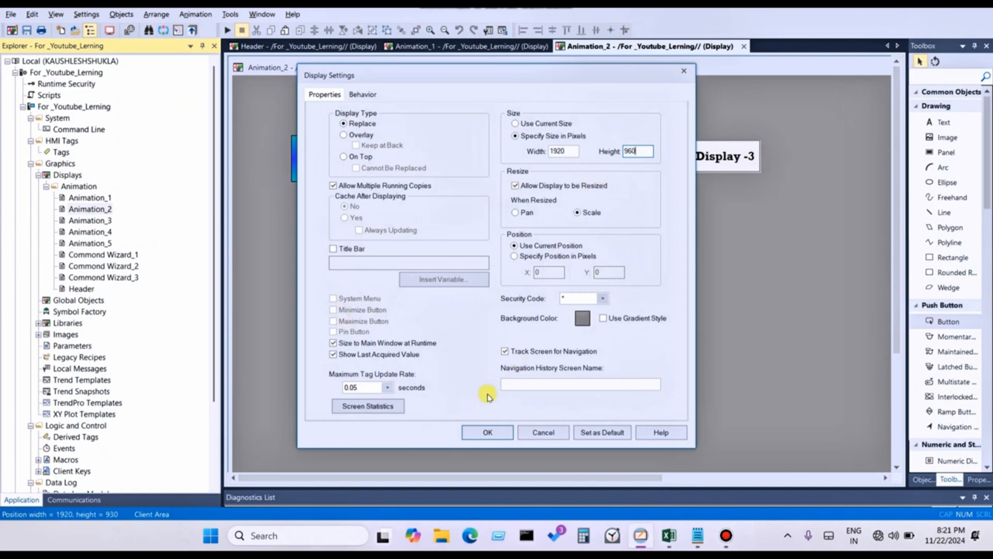
left_click(486, 432)
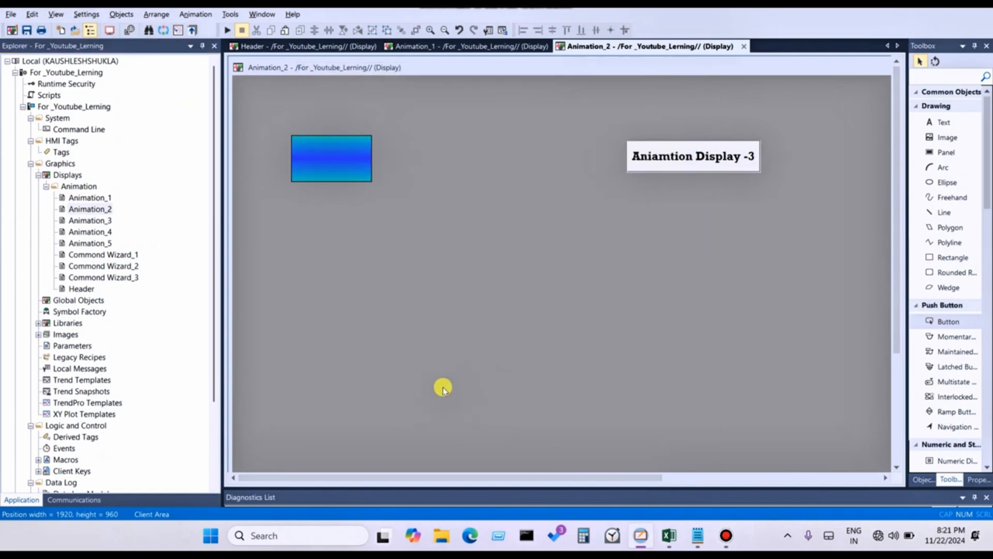
Open the Animation_3 display and set its height to 960 pixels in the display settings.
left_click(96, 222)
double_click(96, 223)
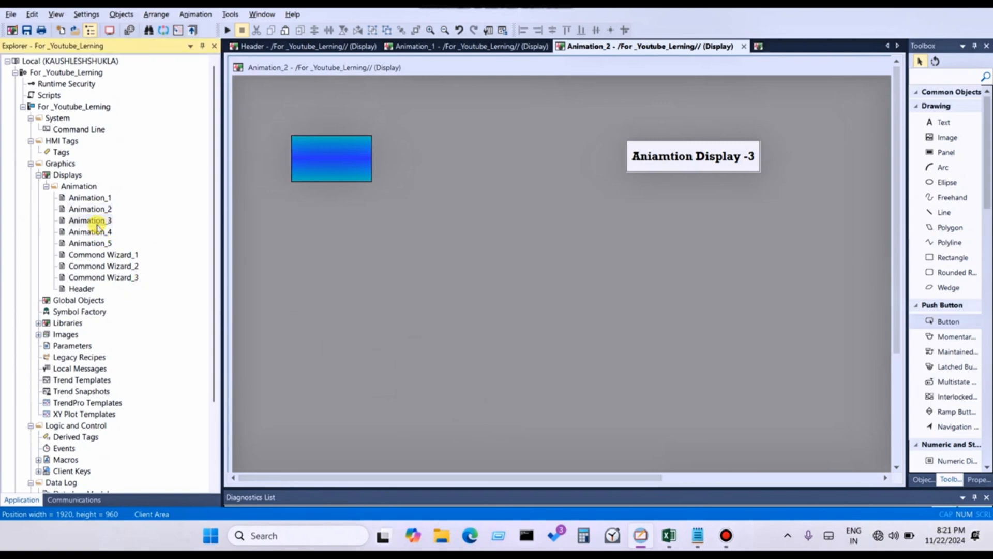
right_click(465, 224)
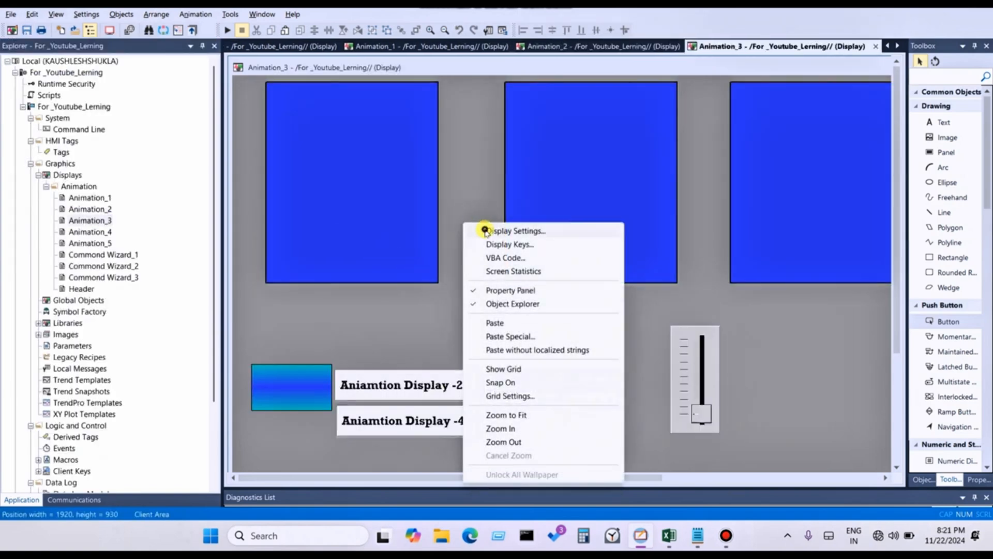
left_click(484, 231)
left_click_drag(639, 152, 606, 153)
type("96")
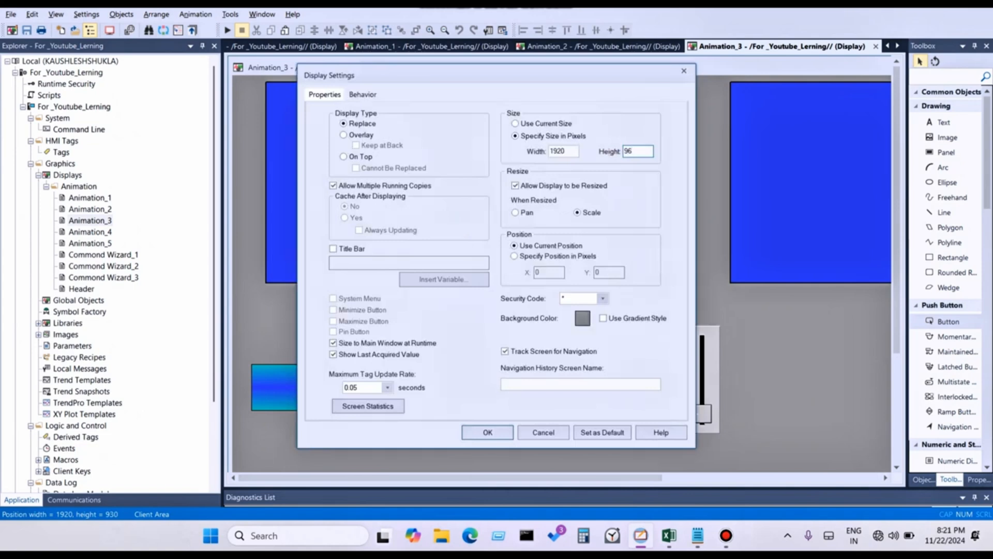
type("0")
left_click(488, 432)
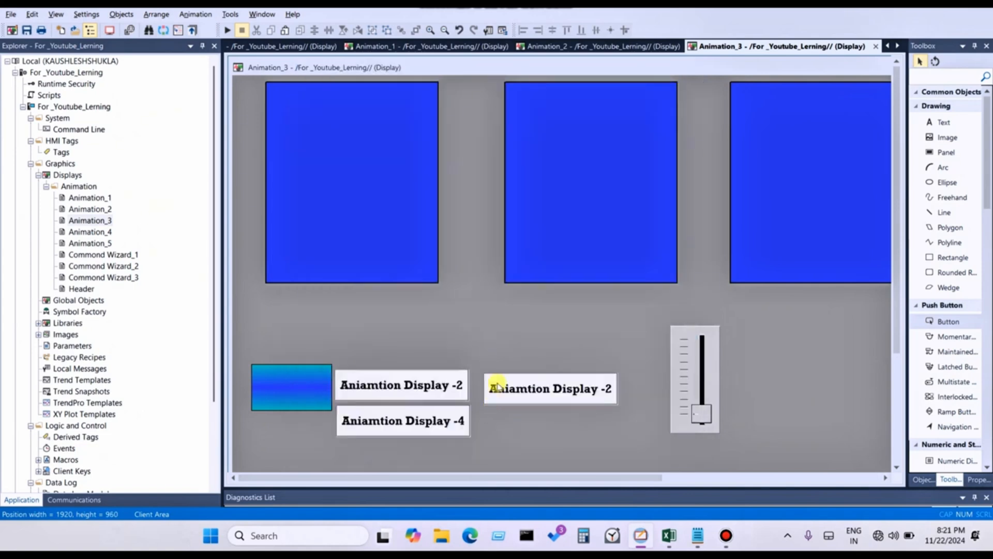
Open the Animation_4 display and set its height to 960 pixels in the display settings.
left_click(101, 232)
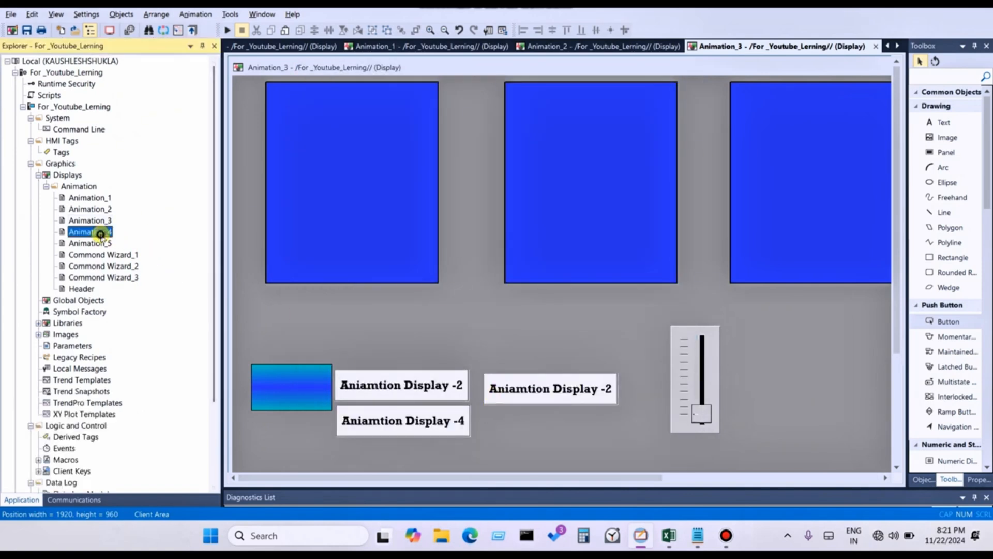
double_click(101, 232)
right_click(609, 93)
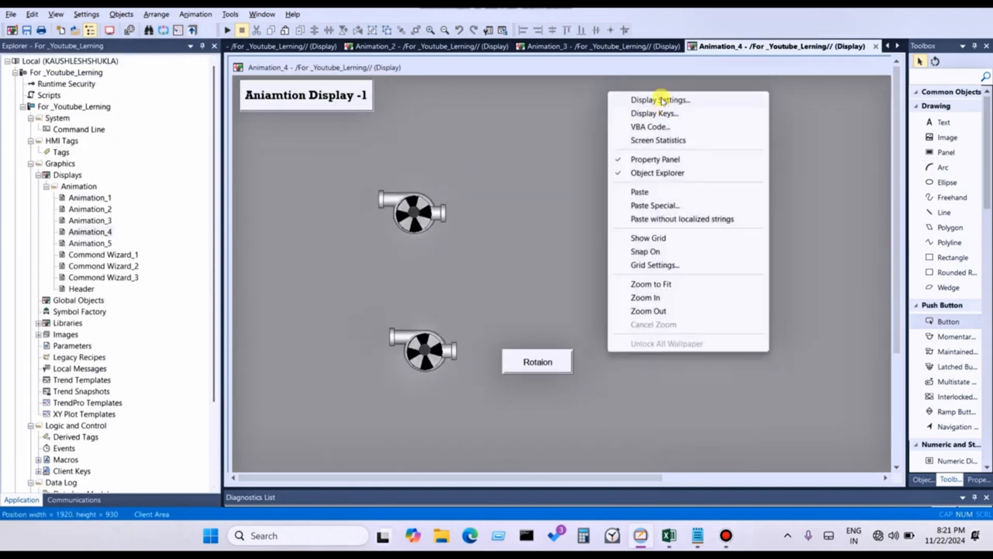
left_click(663, 101)
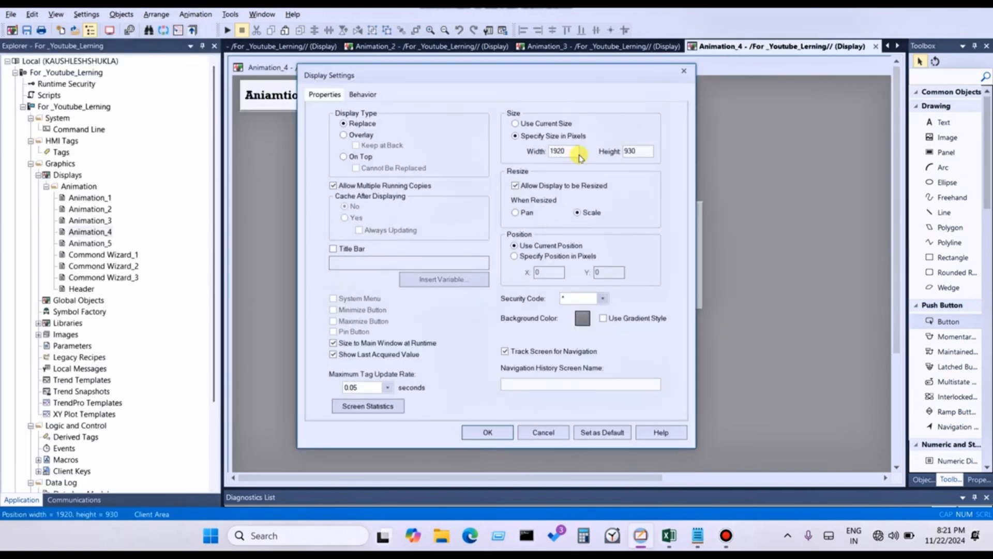
double_click(636, 151)
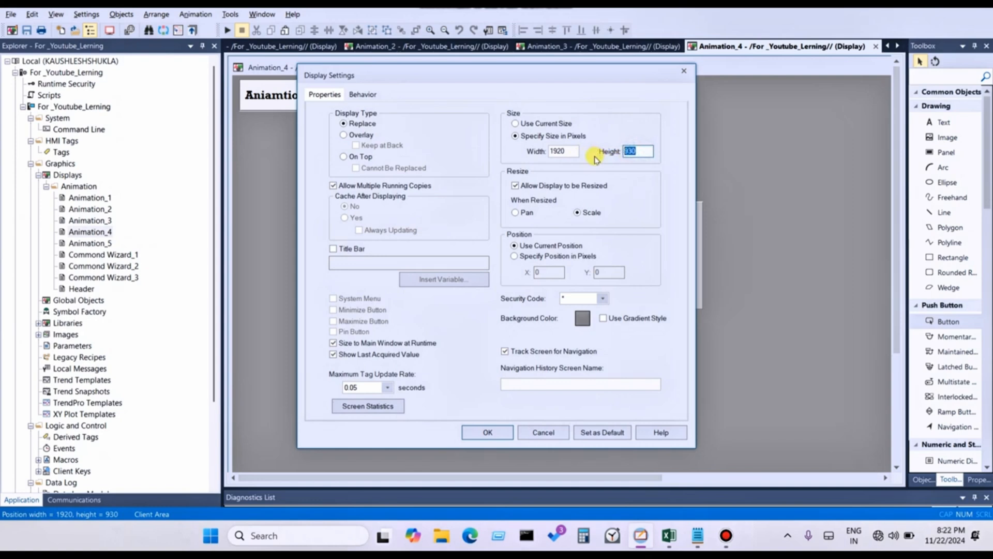
type("9")
left_click(478, 432)
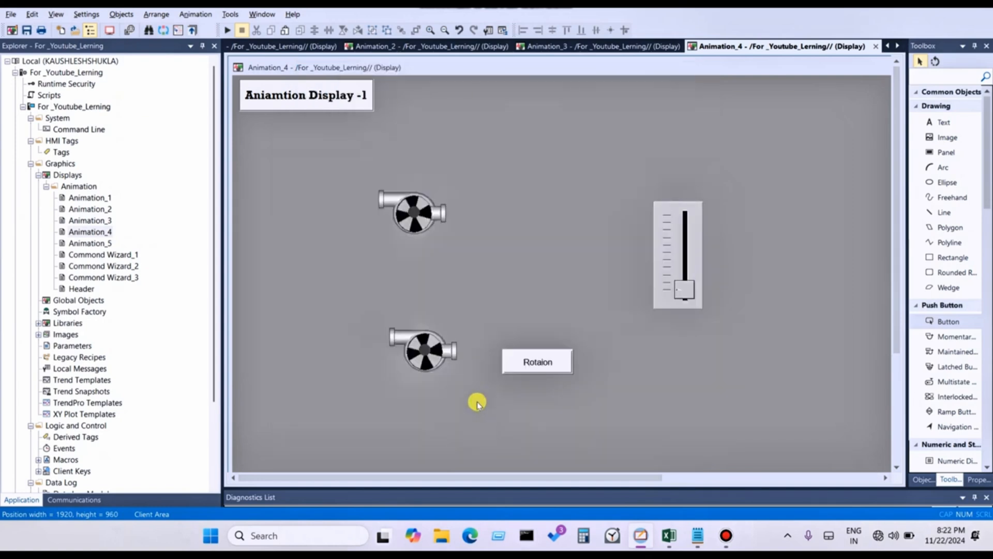
Open the Animation_5 display and set its height to 960 pixels in the display settings.
left_click(94, 244)
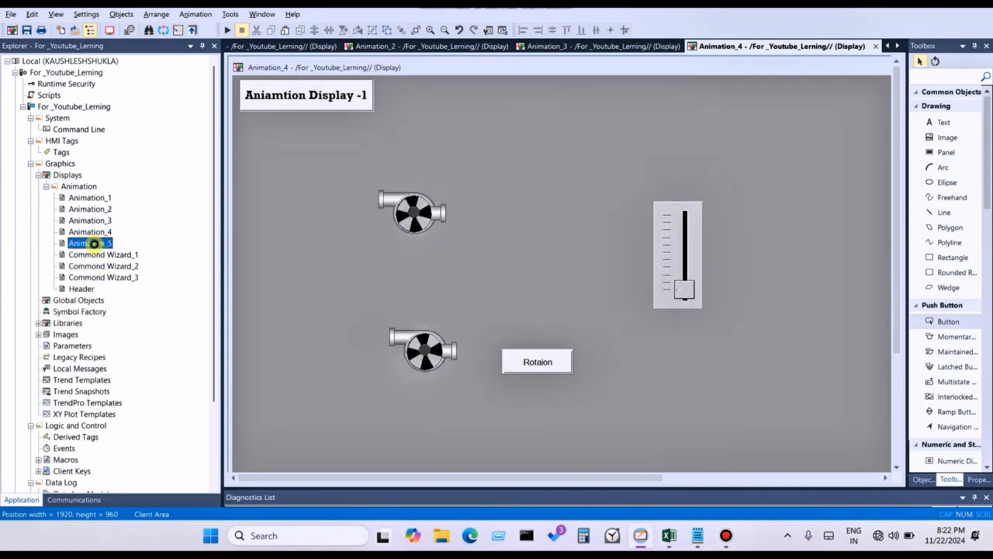
double_click(94, 243)
right_click(489, 166)
left_click(494, 170)
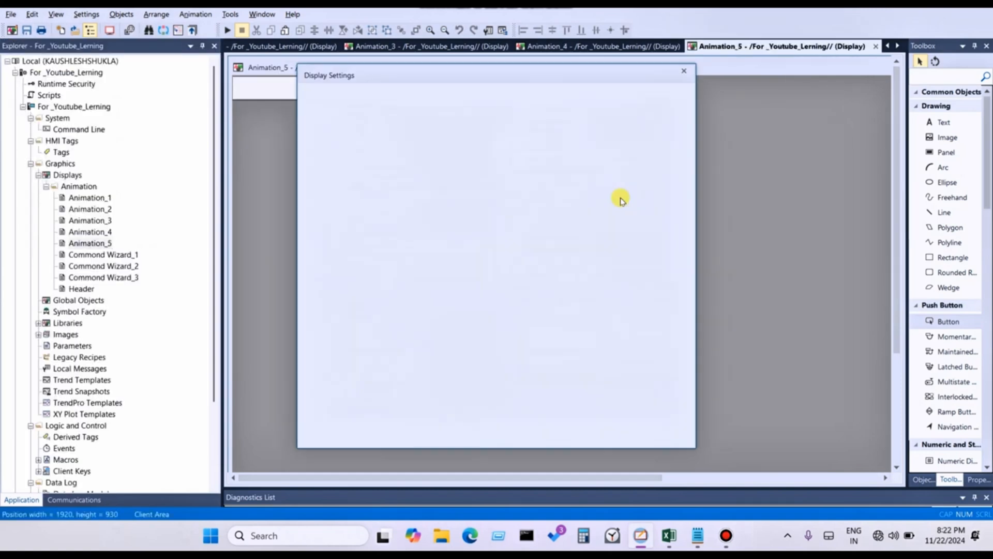
double_click(631, 151)
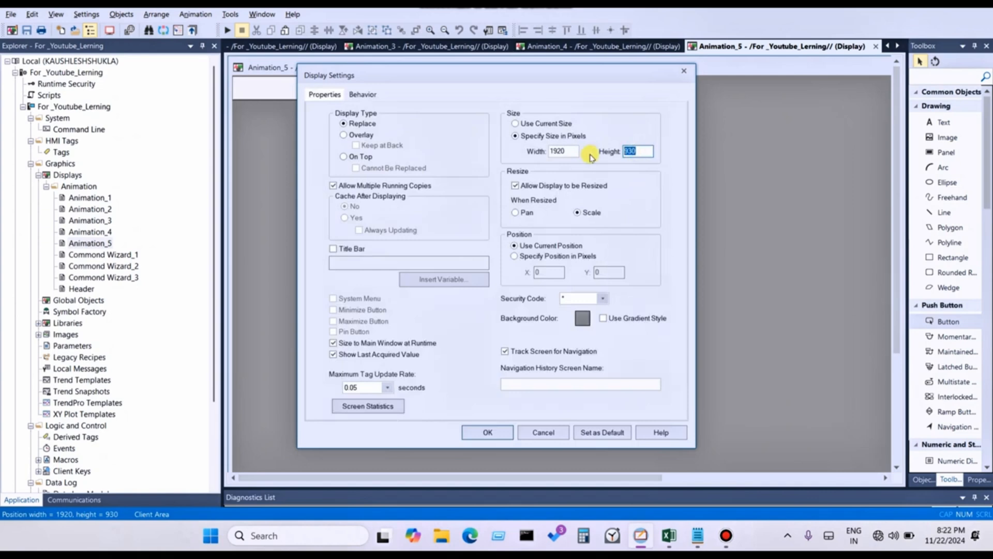
type("9")
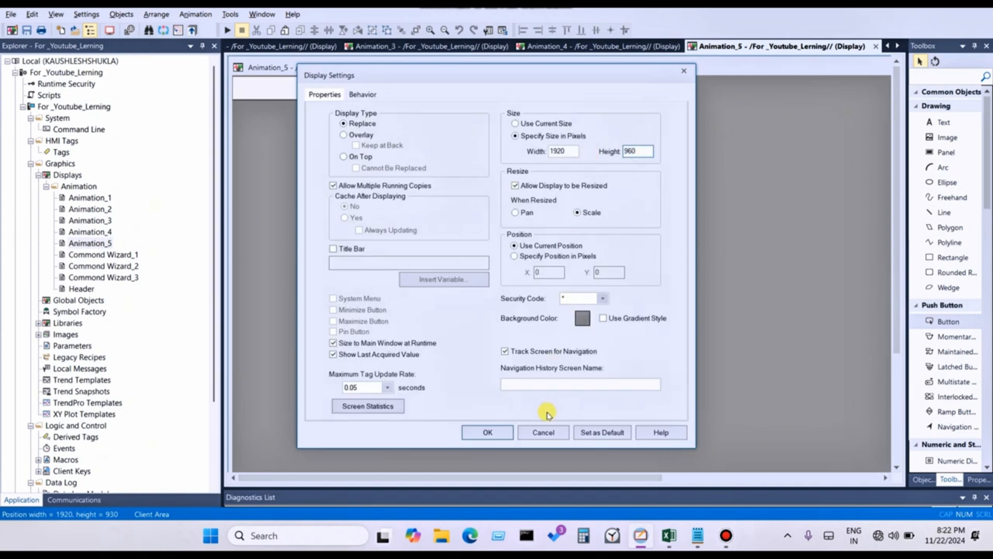
left_click(488, 434)
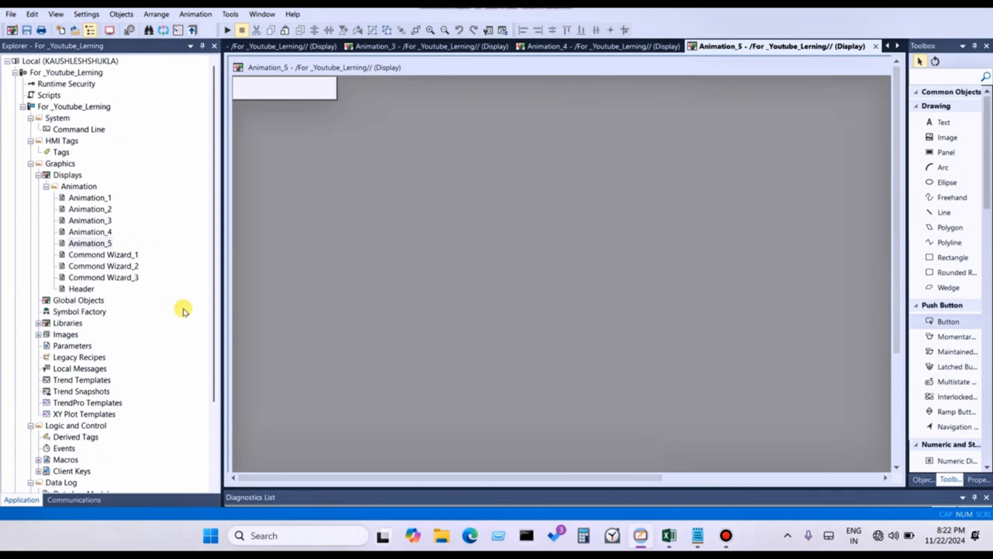
Delete the existing Startup Clint macro from the project's macros and confirm the deletion.
scroll(184, 310, "down", 3)
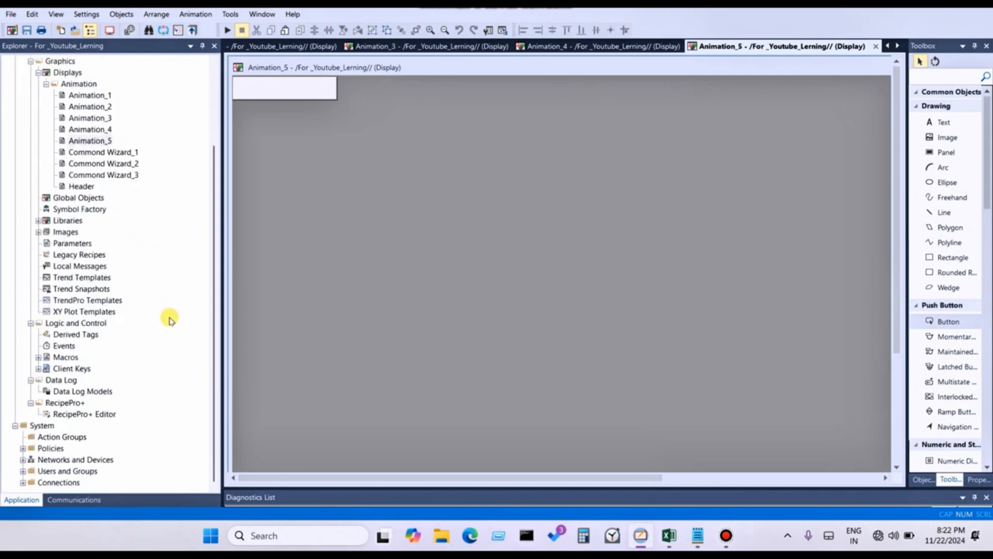
left_click(38, 356)
left_click(81, 368)
right_click(85, 369)
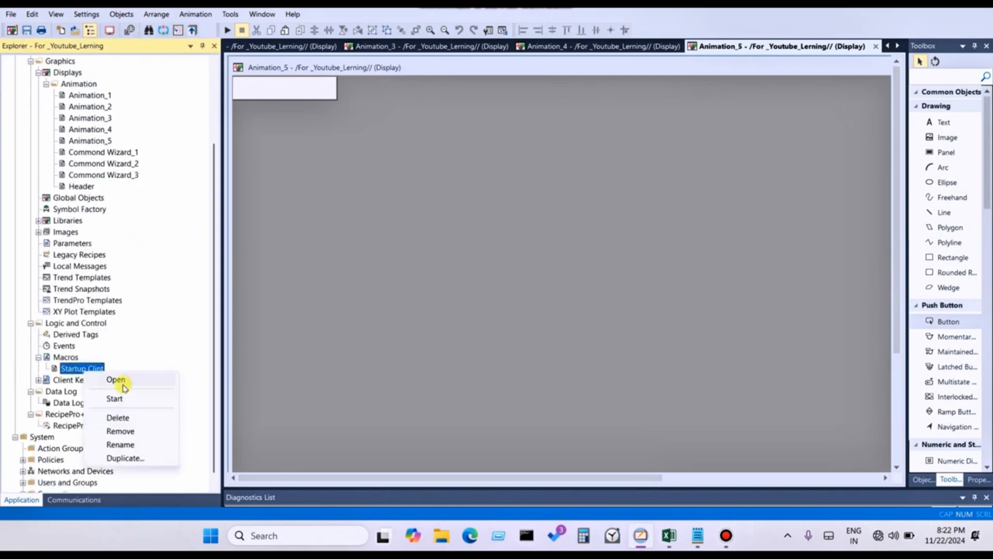
left_click(123, 417)
left_click(543, 308)
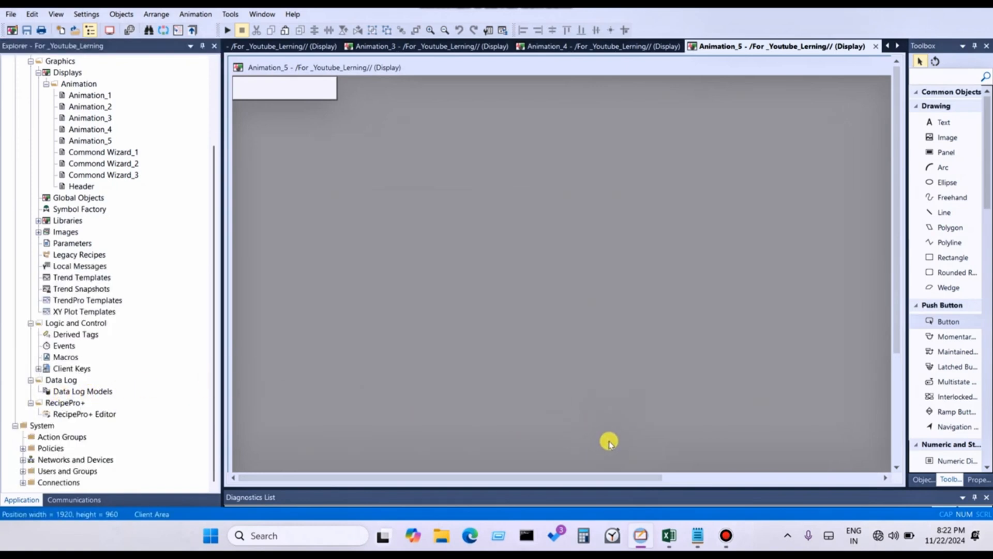
Create a new macro under Logic and Control.
left_click(59, 357)
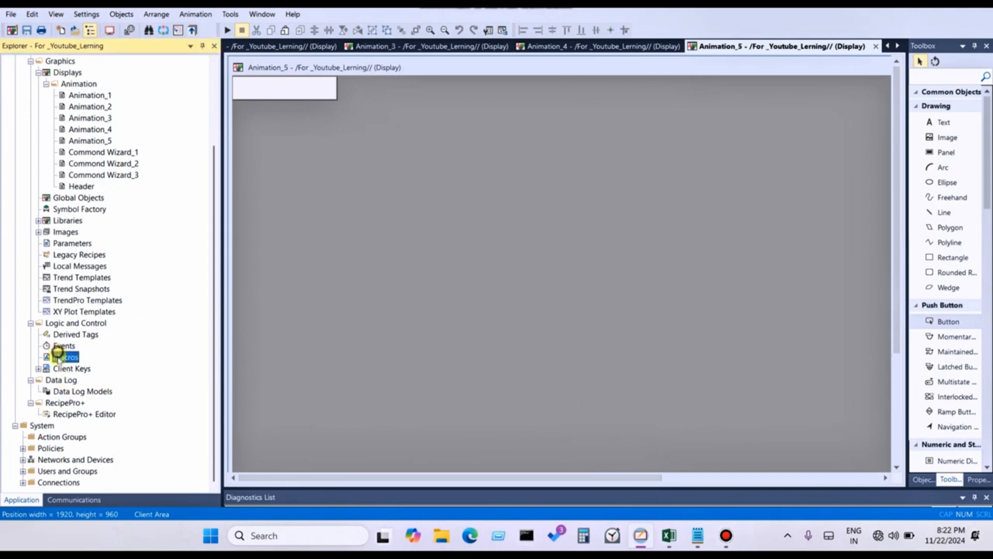
right_click(60, 357)
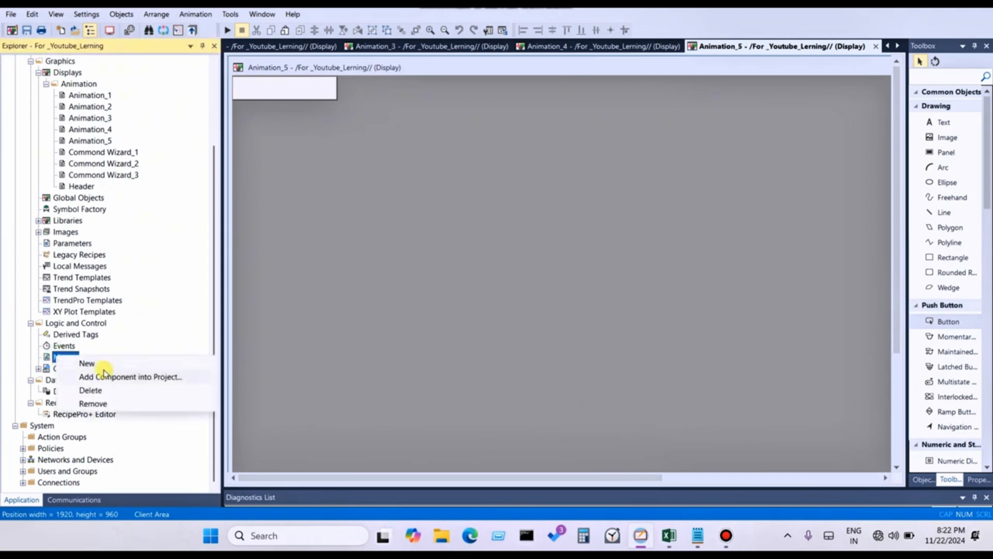
left_click(101, 364)
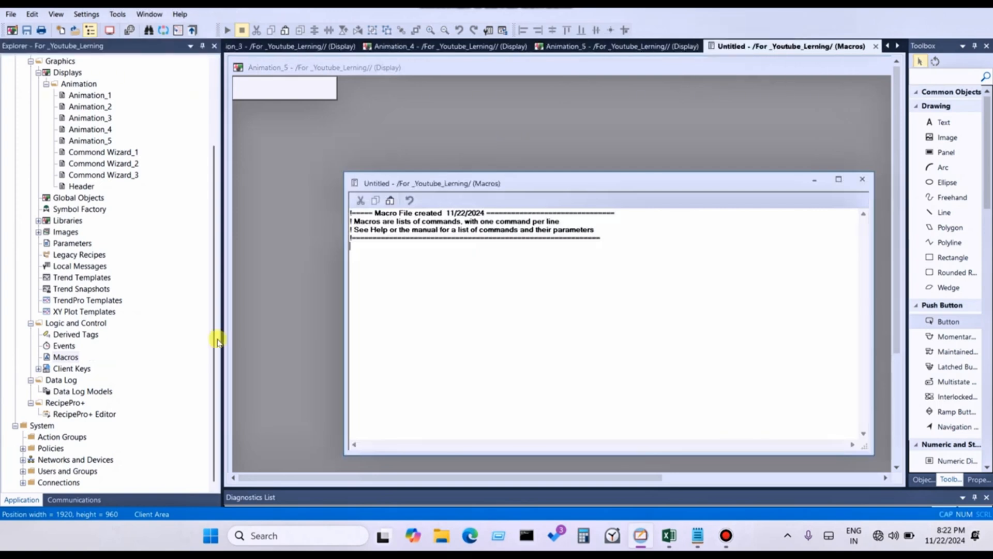
Begin a Display command in the new macro, chosen from the Navigation commands for graphic displays in the Command Wizard.
double_click(376, 259)
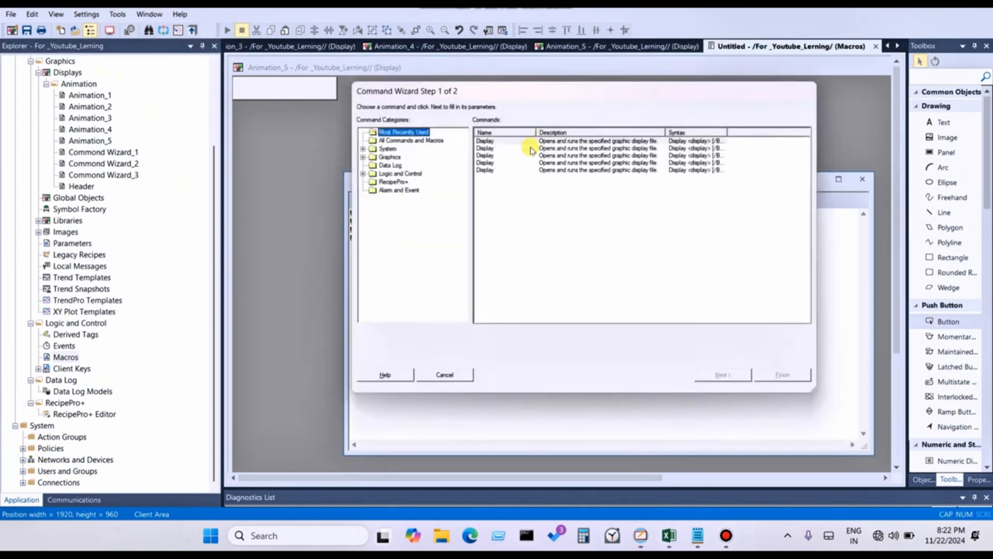
left_click(363, 157)
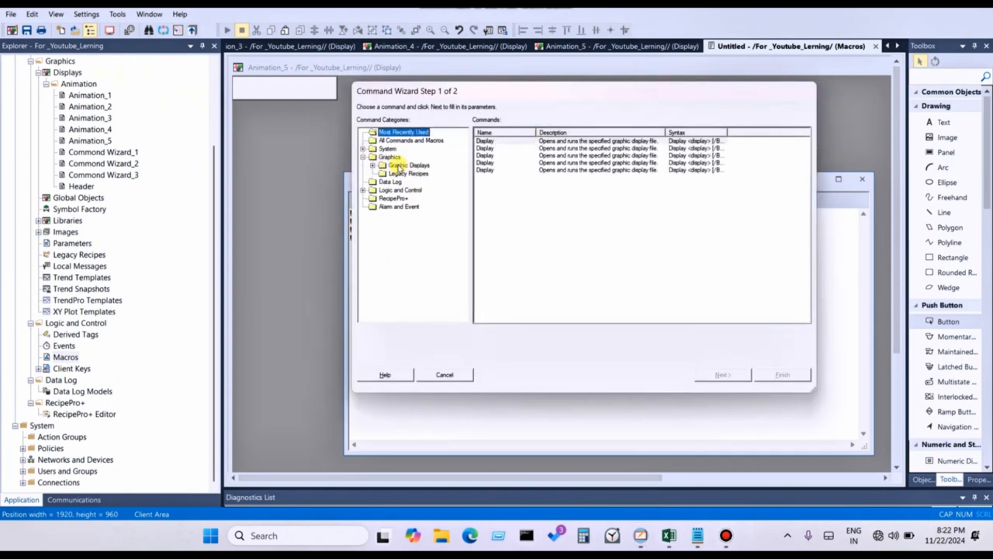
left_click(383, 166)
double_click(383, 165)
left_click(411, 173)
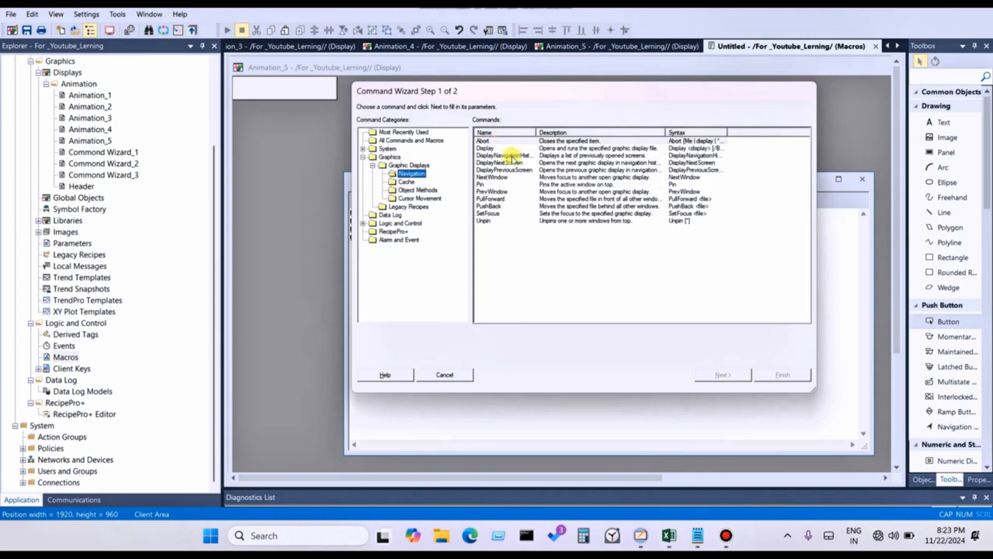
left_click(502, 149)
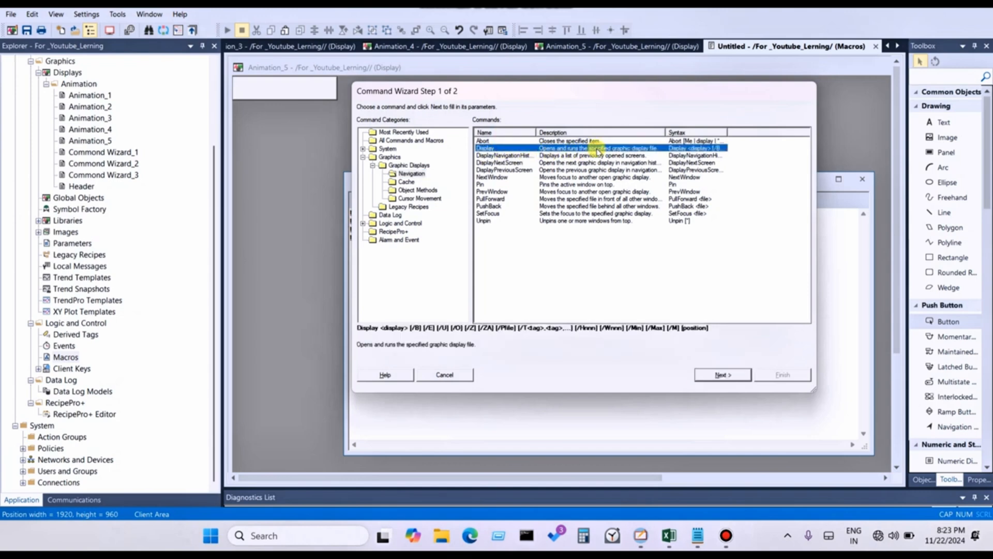
double_click(652, 149)
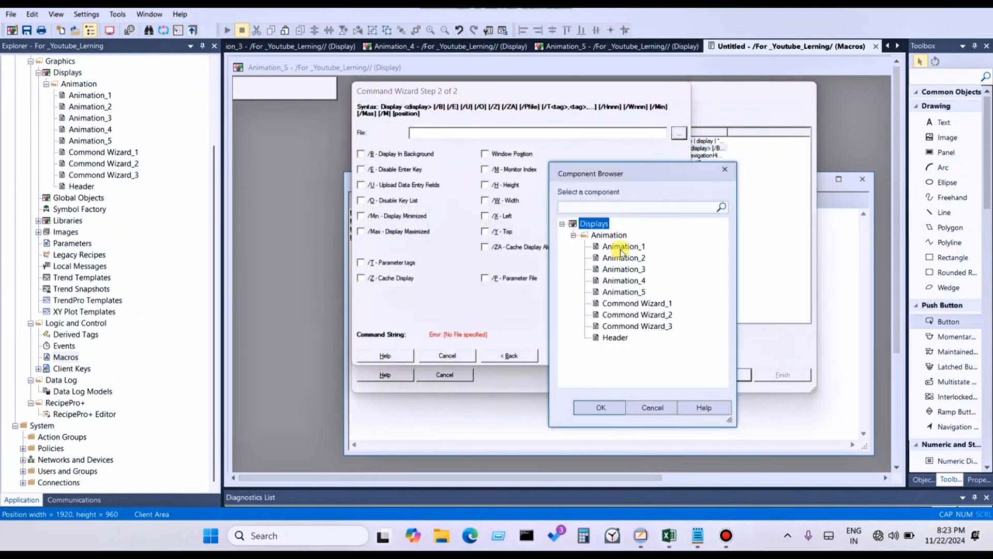
Complete the Display command for the Header display with its window position docked to the top.
left_click(612, 337)
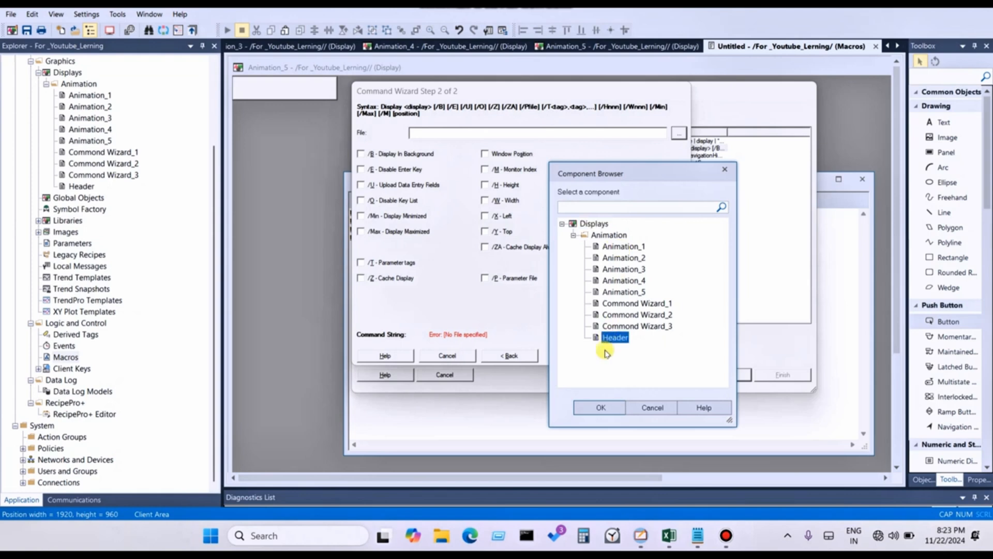
left_click(595, 410)
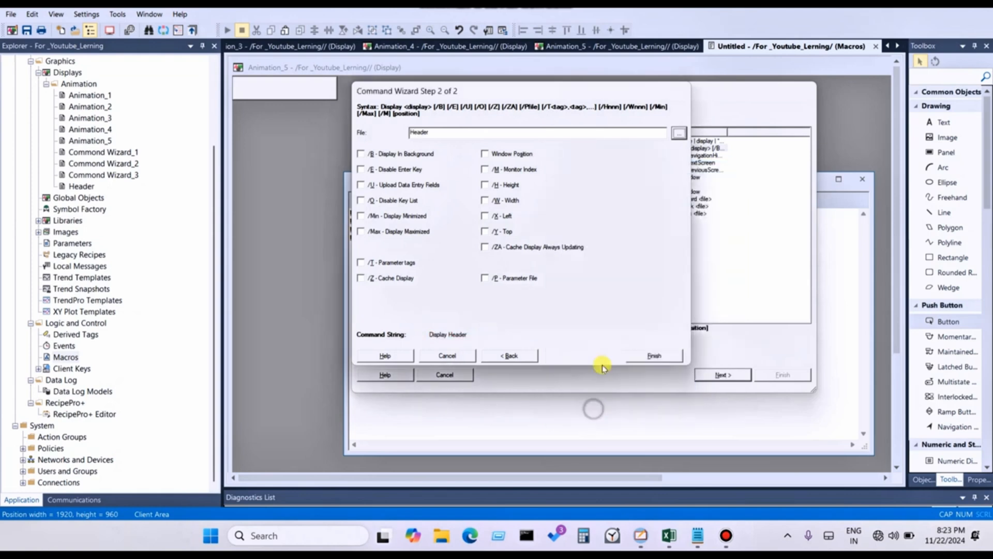
left_click(506, 155)
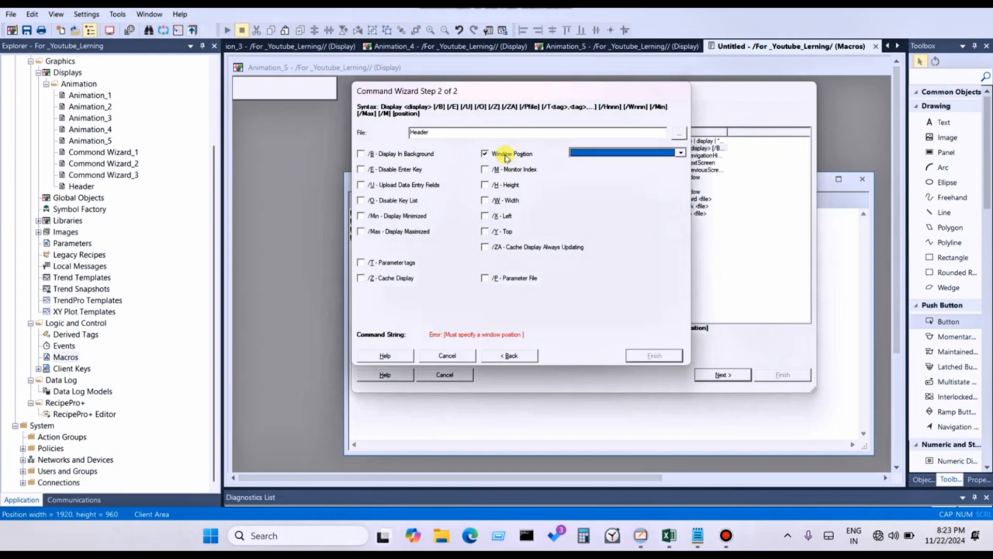
left_click(598, 153)
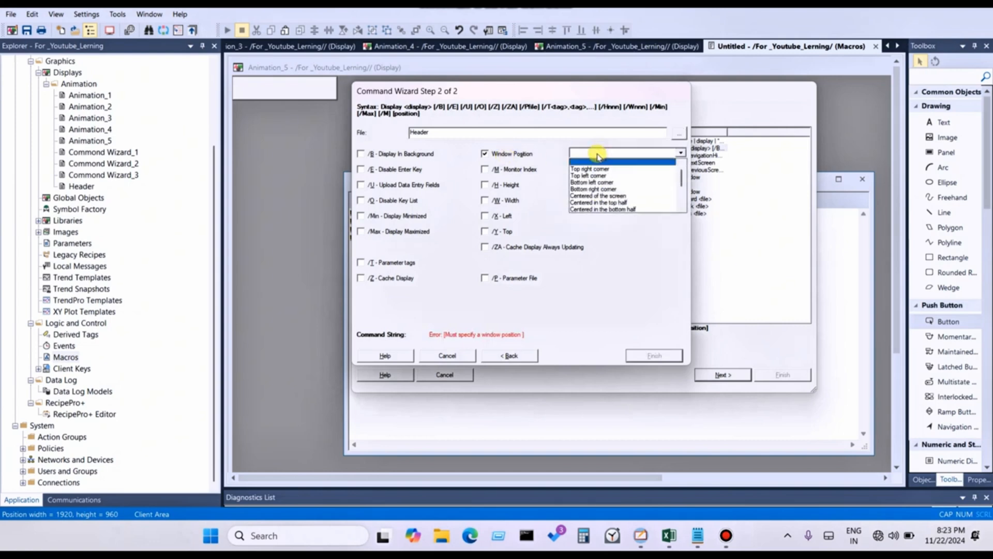
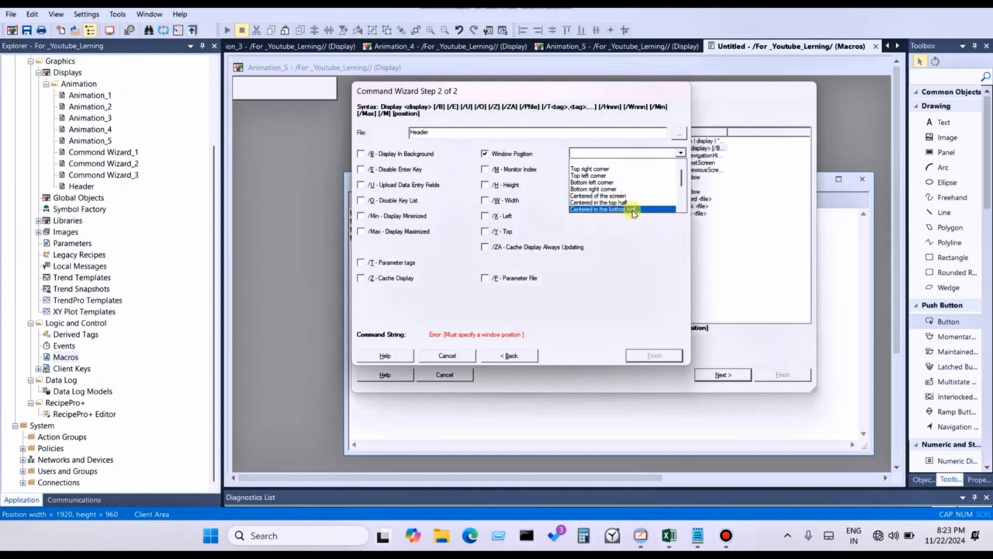
left_click(682, 209)
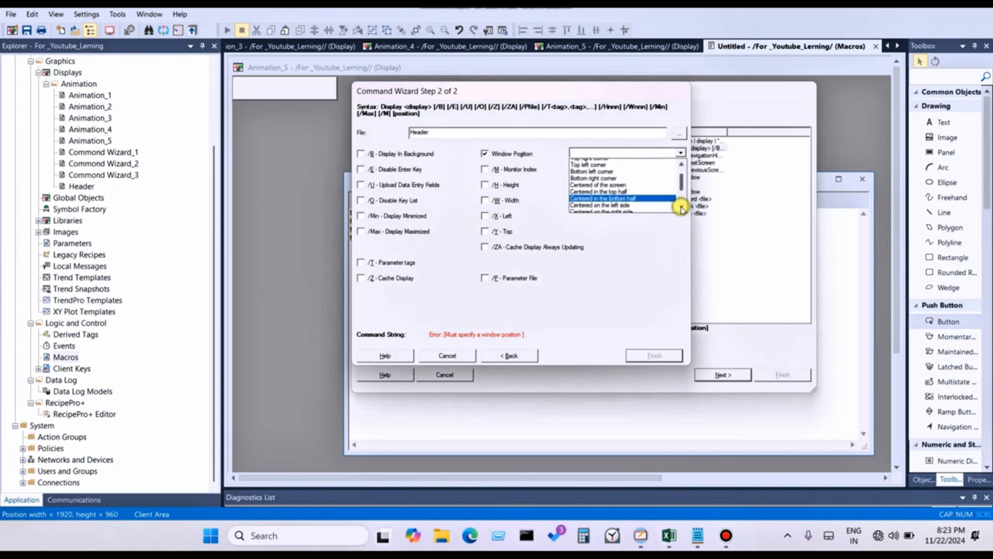
left_click(681, 208)
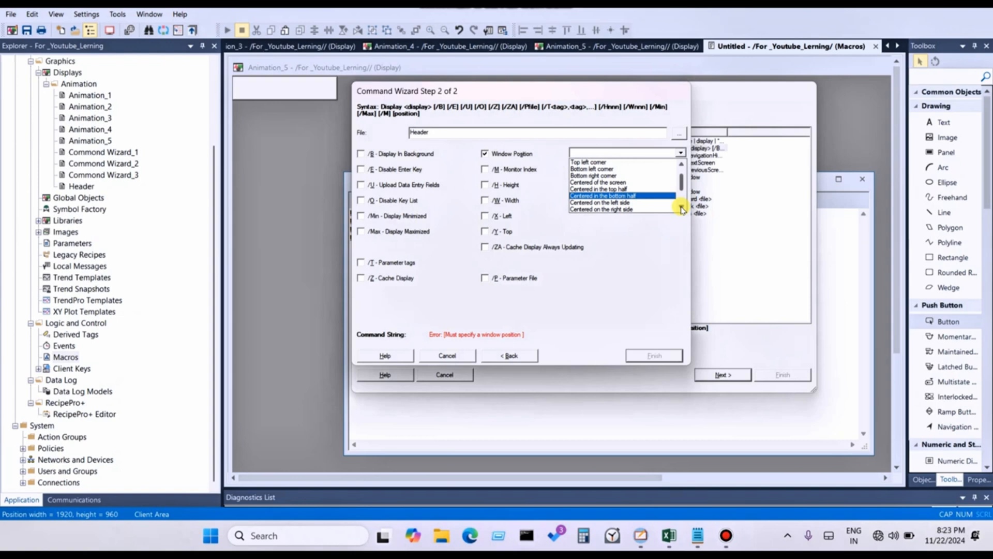
left_click(682, 209)
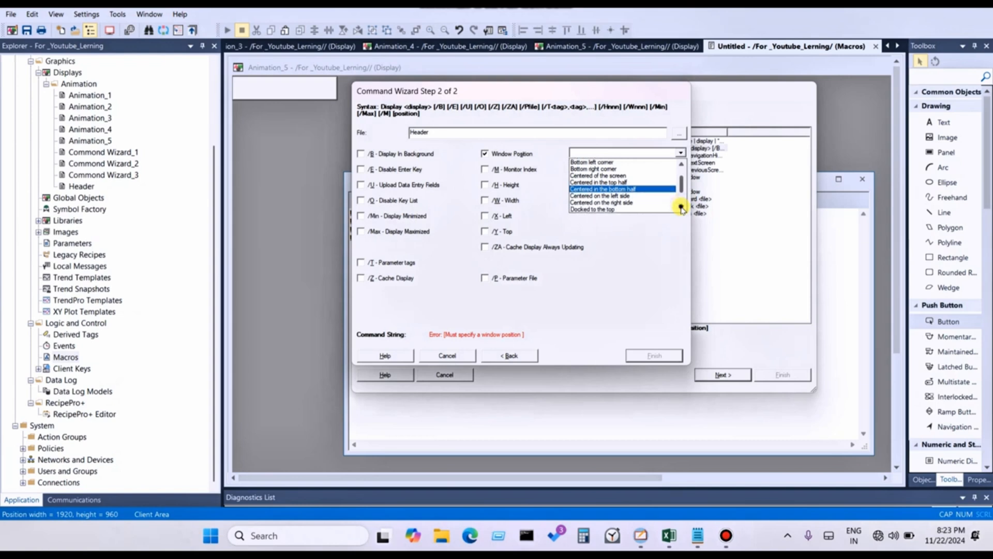
left_click(682, 208)
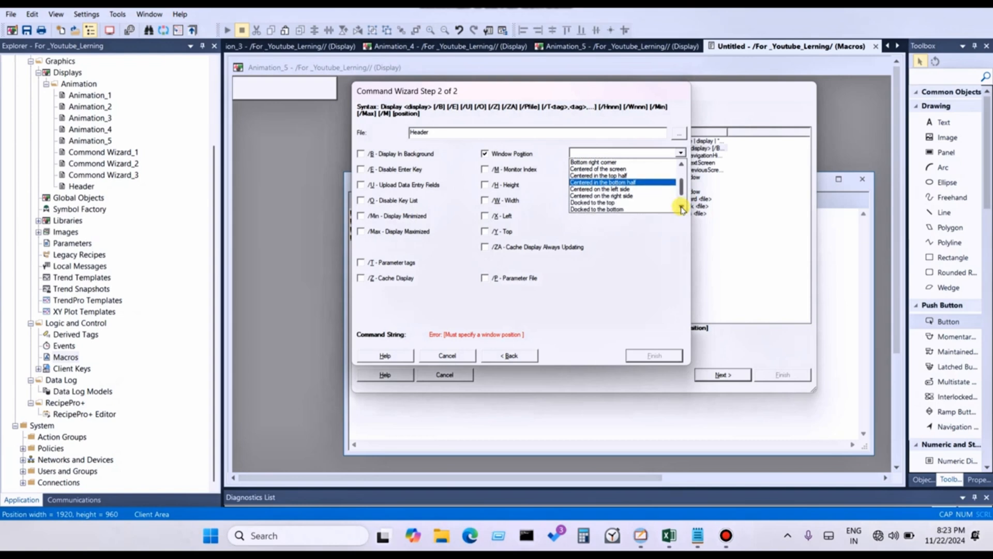
left_click(608, 203)
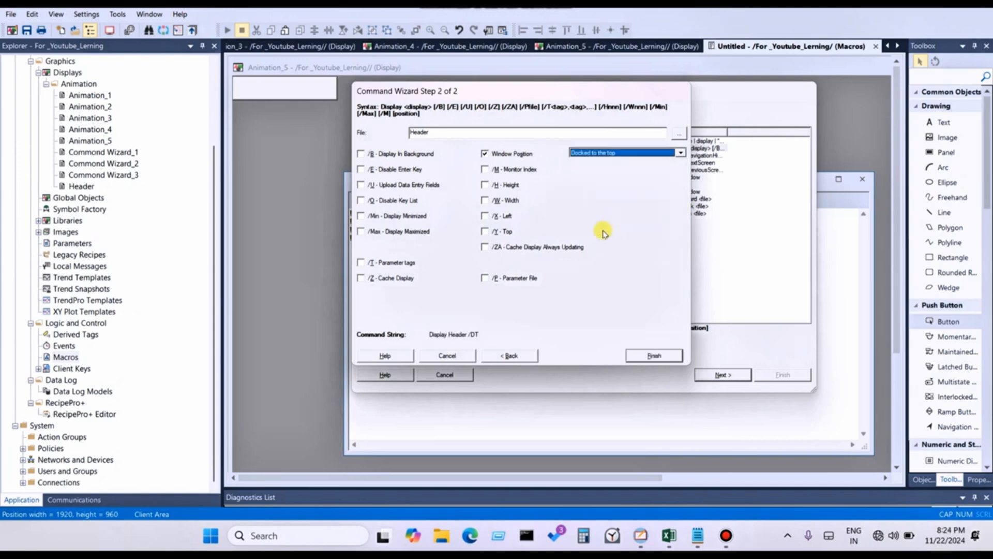
left_click(654, 355)
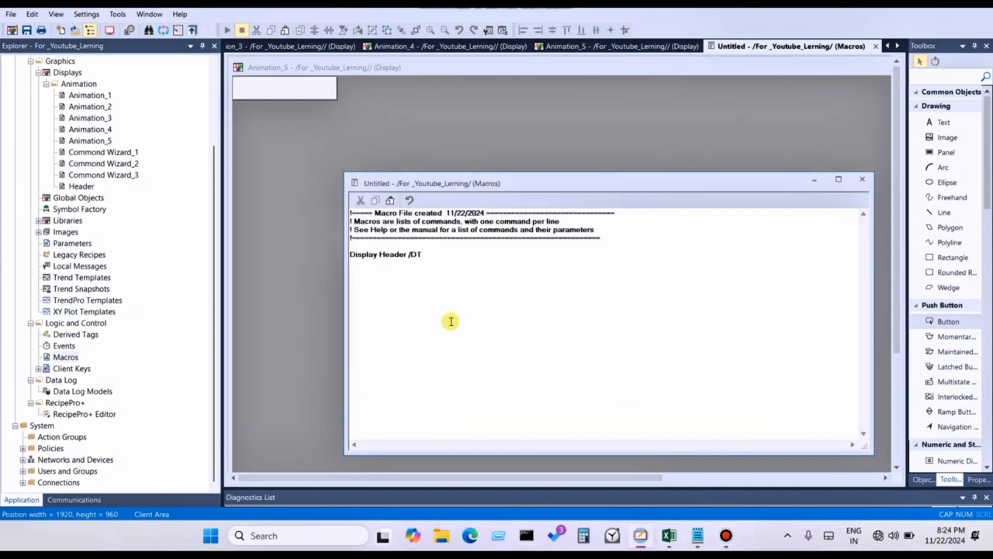
Add a second Display command to the macro that opens Animation_1, using default options.
double_click(373, 286)
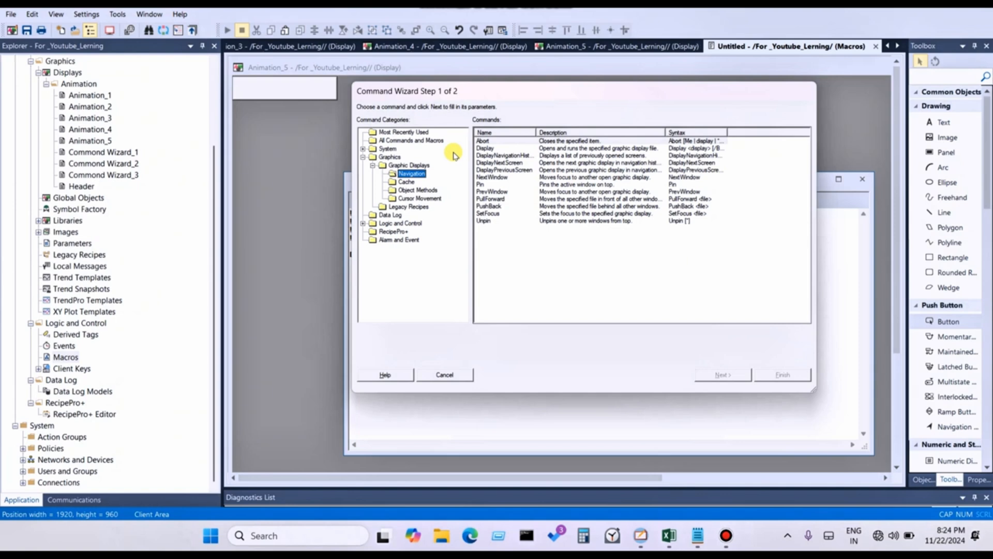
left_click(494, 148)
left_click(412, 133)
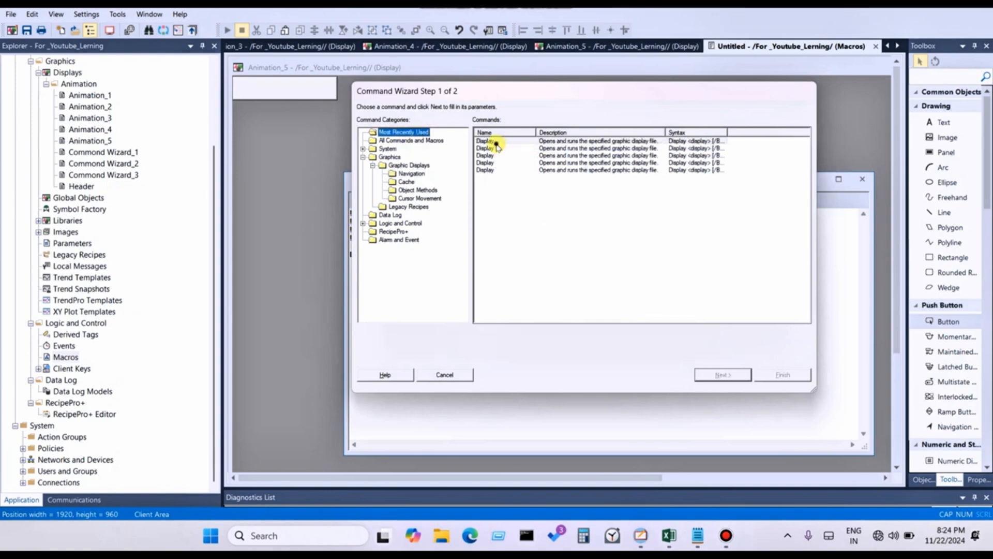
double_click(495, 144)
left_click(679, 133)
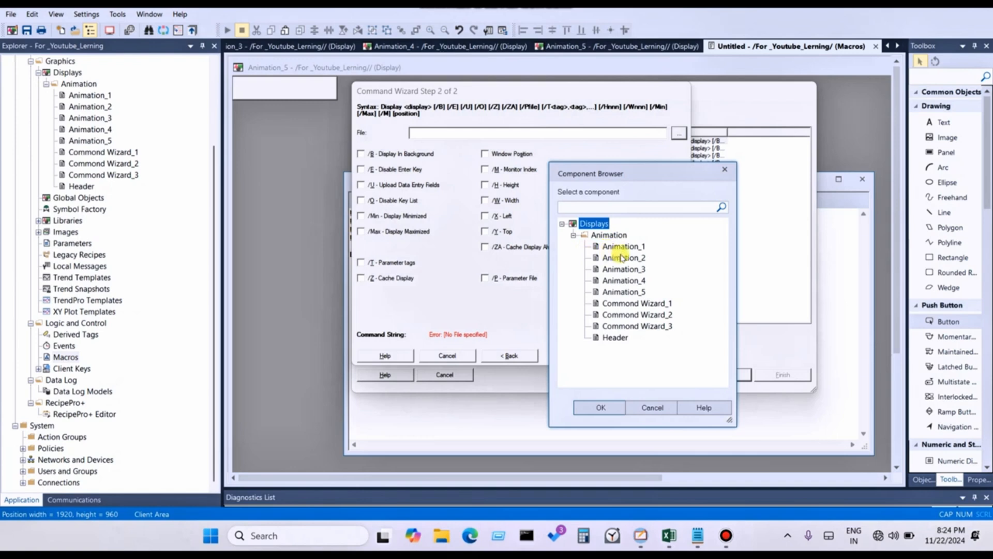
left_click(622, 249)
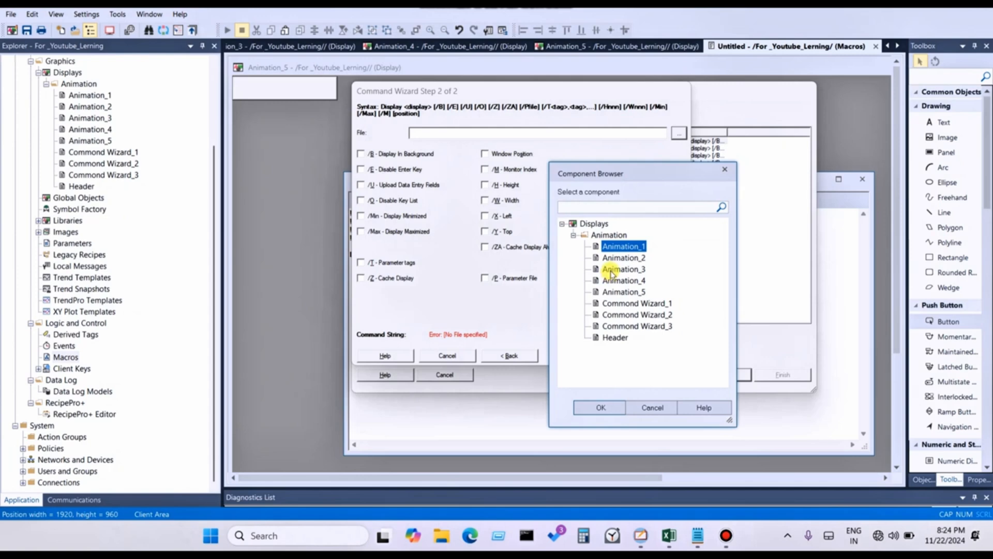
left_click(596, 408)
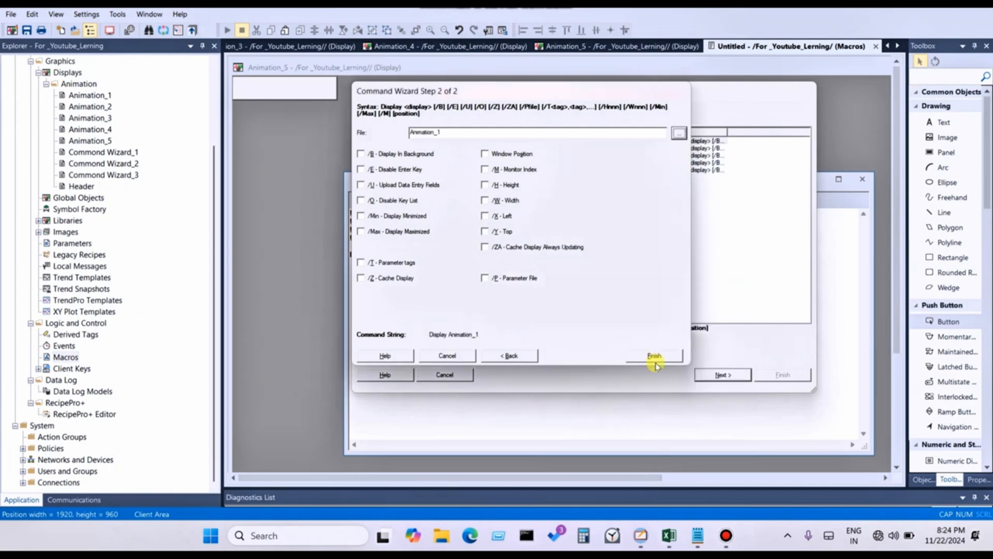
left_click(659, 361)
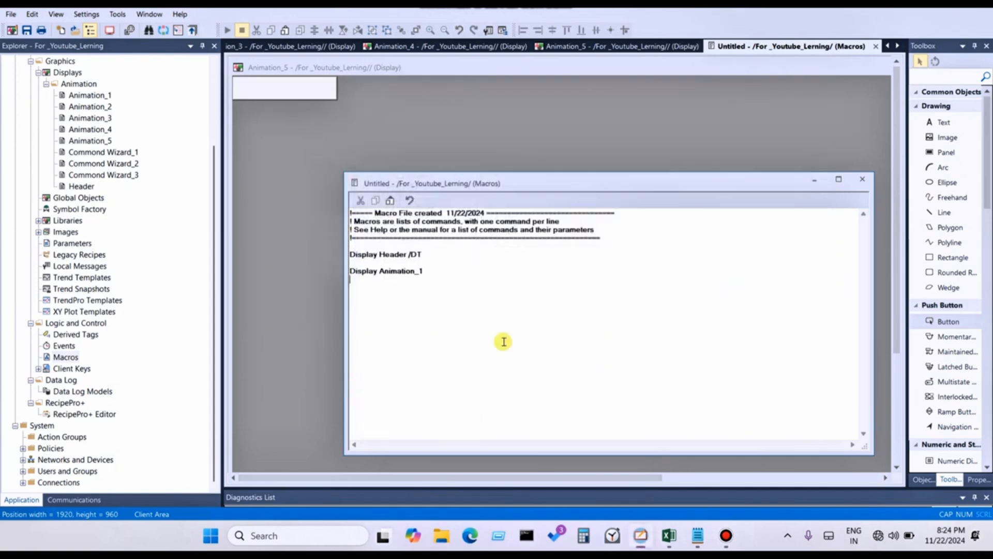
Close the macro and save it under the component name Client _Startup.
left_click(868, 179)
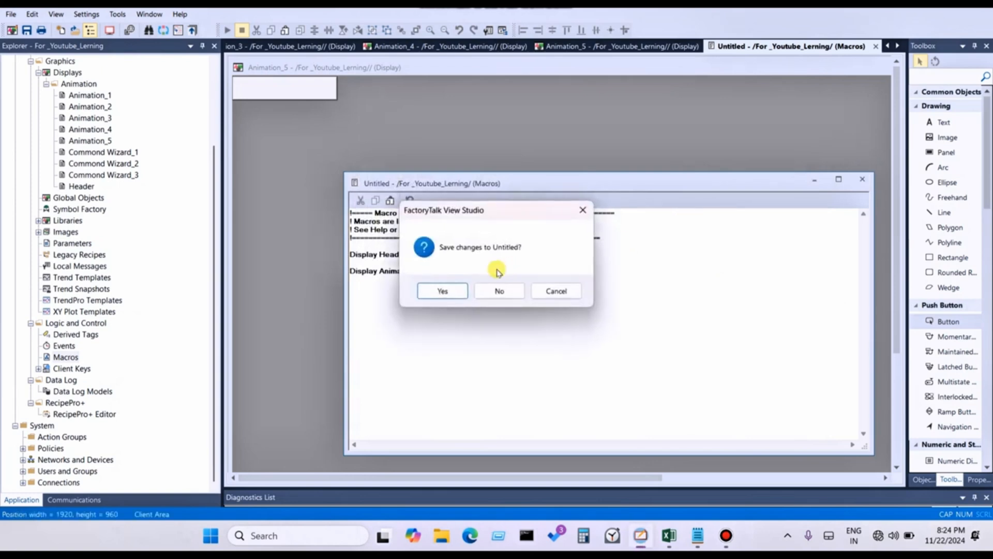
left_click(449, 291)
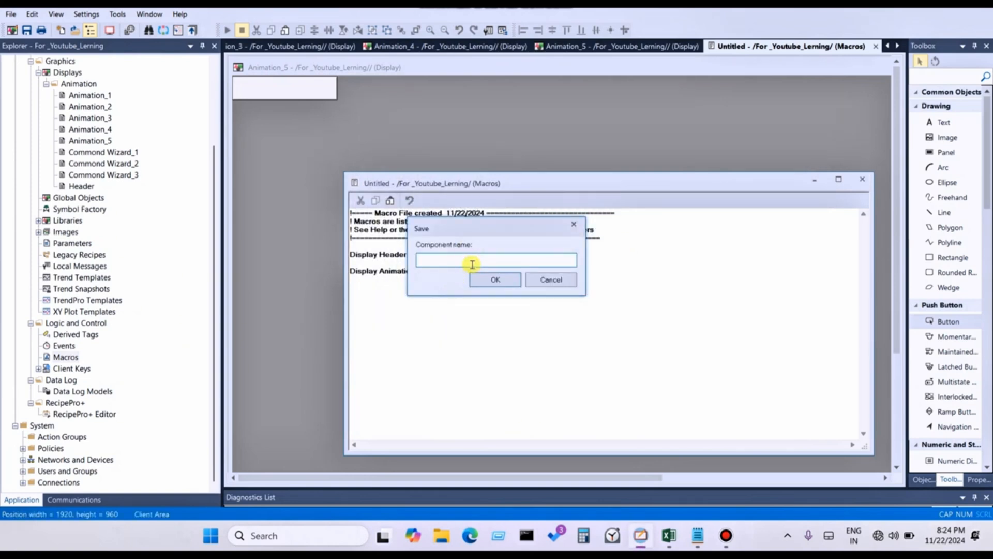
type("Clint Startup")
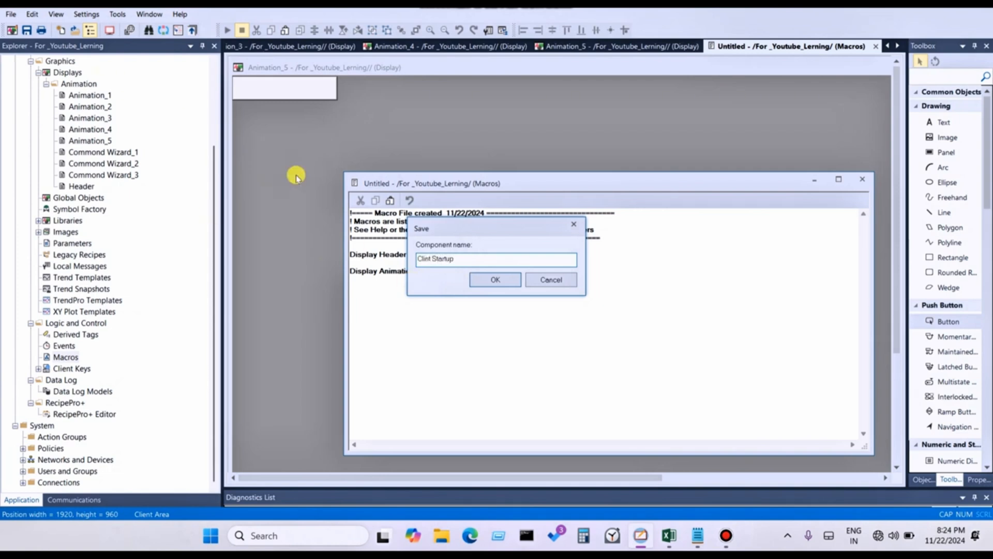
left_click(496, 279)
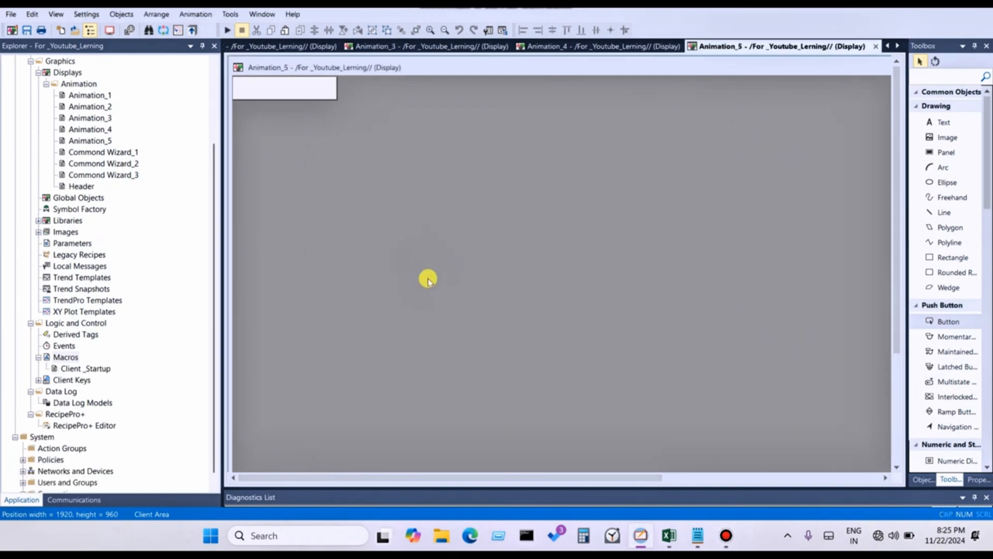
left_click(78, 369)
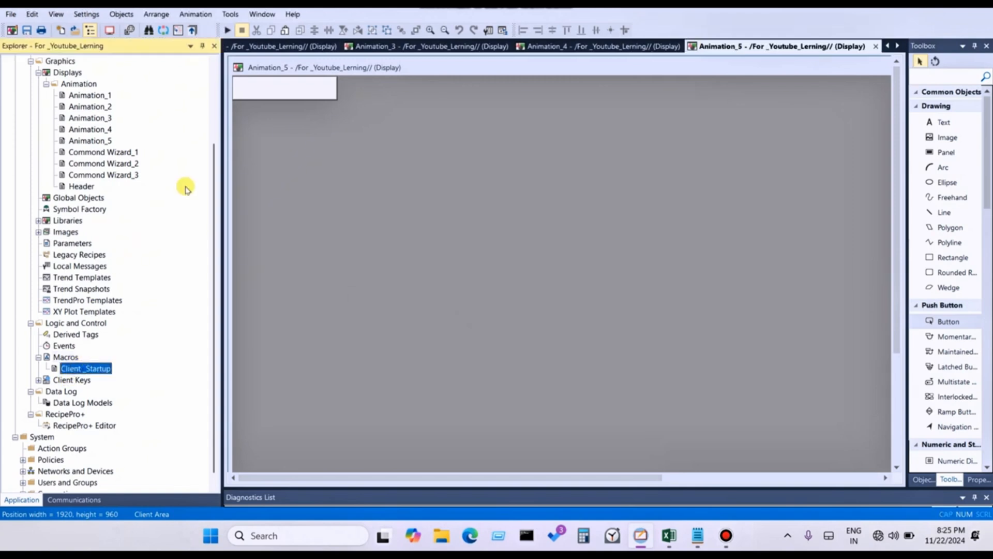
Launch the SE Client wizard and create a client configuration file named Start_Clien_1 in the default store location.
left_click(109, 31)
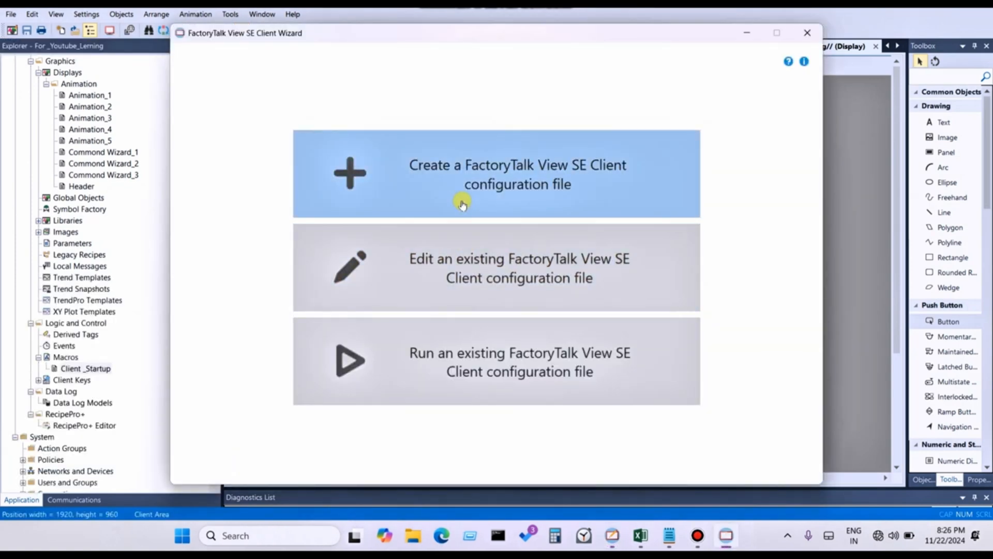
left_click(483, 183)
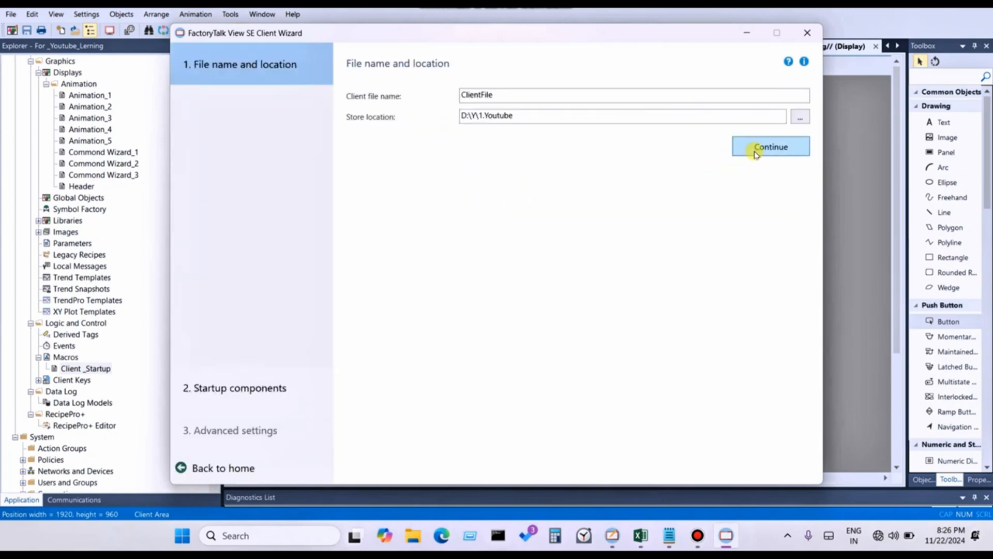
double_click(512, 95)
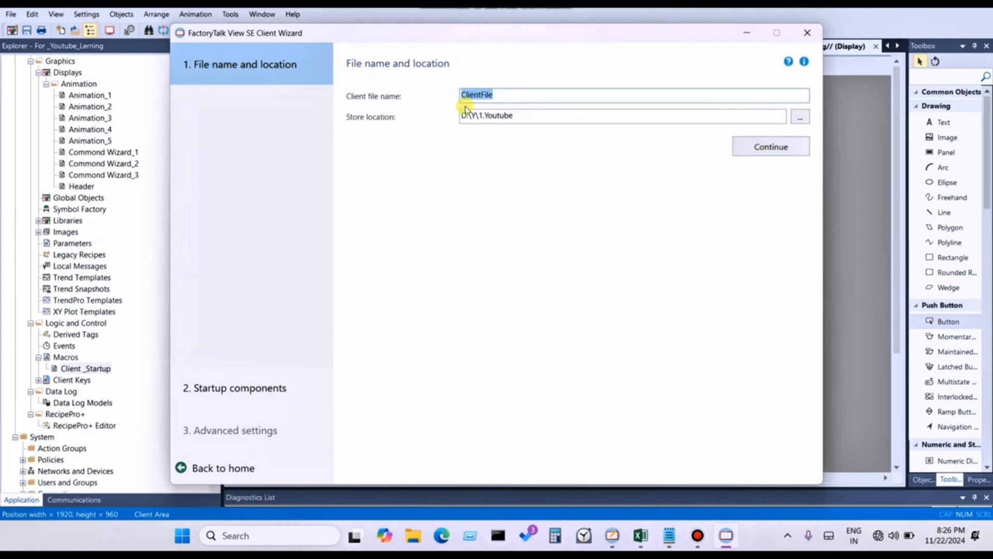
key("BackSpace")
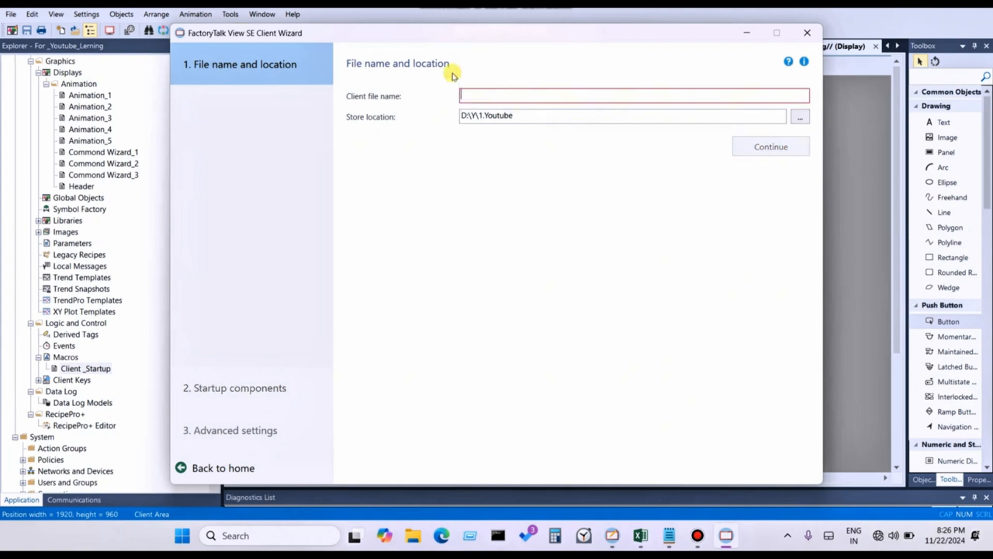
key("Caps_Lock")
type("S")
key("Caps_Lock")
type("tar")
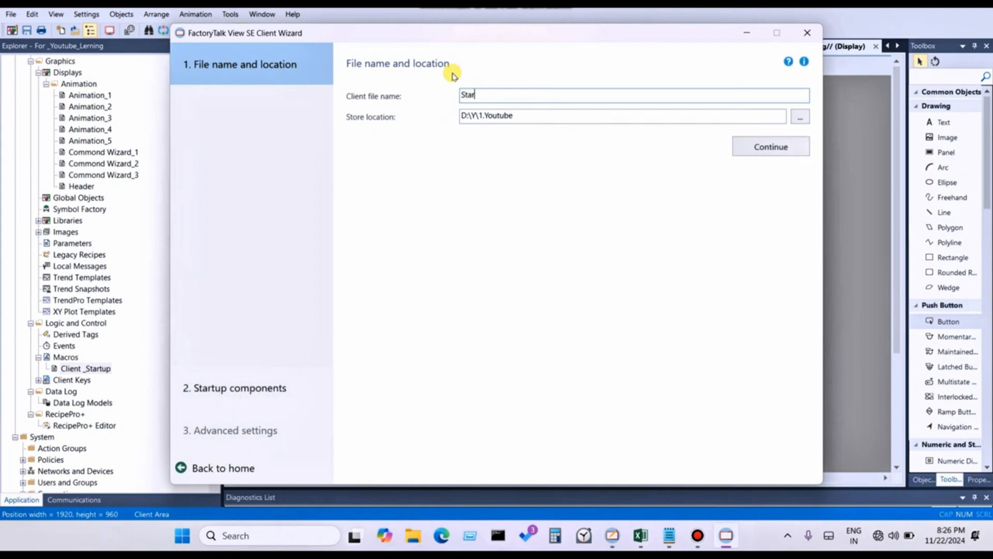
type("t_Clien_")
type("1")
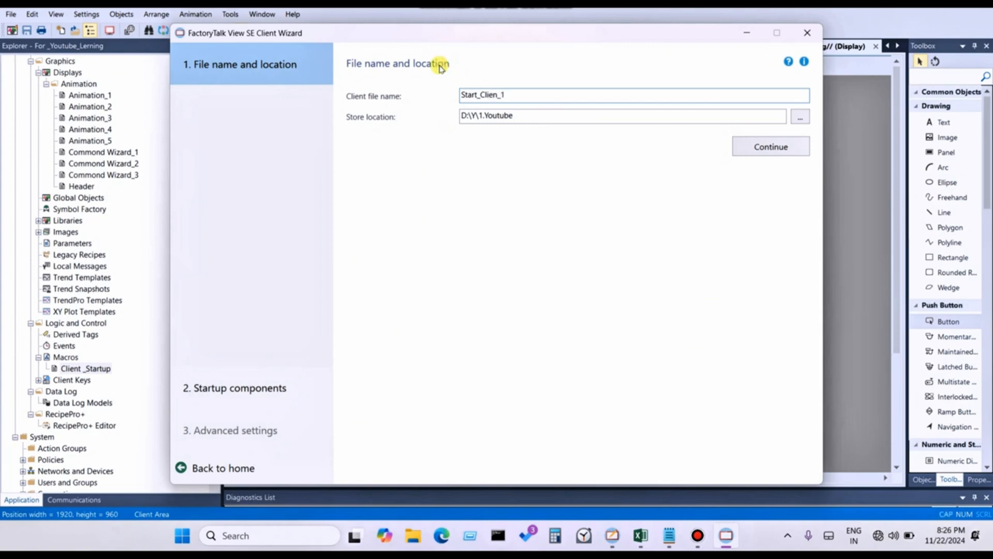
left_click(780, 150)
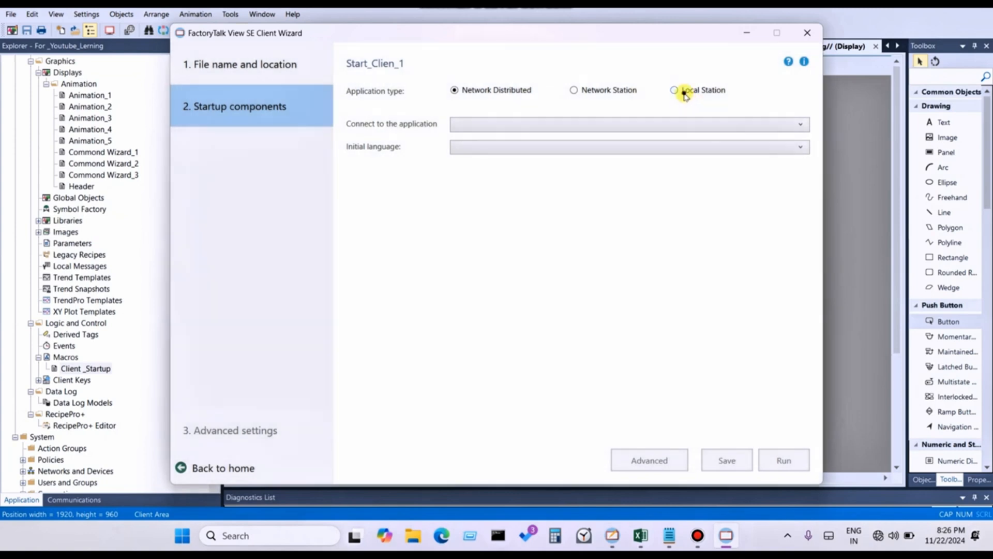
Set the client's application type to Local Station and connect it to the For _Youtube_Lerning application.
left_click(684, 95)
left_click(682, 125)
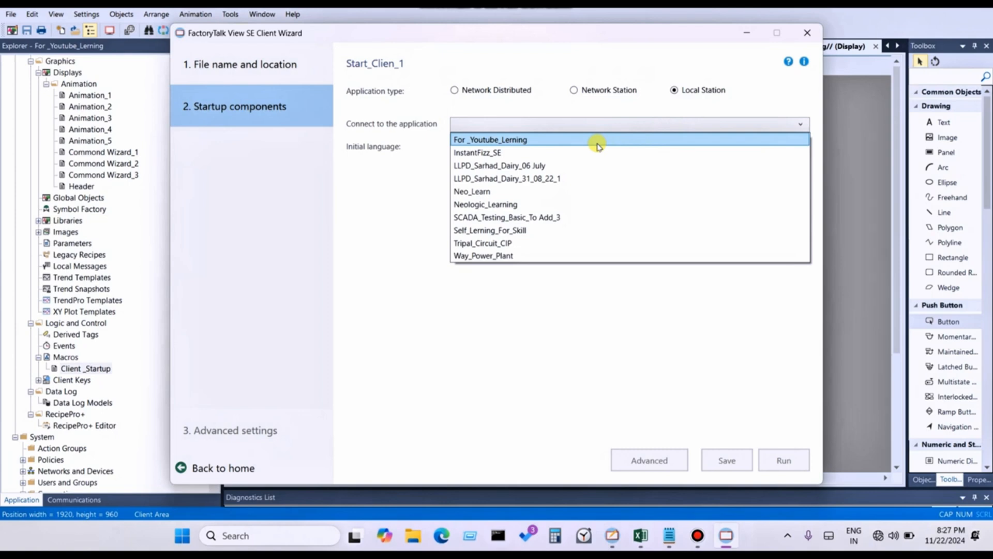
left_click(597, 140)
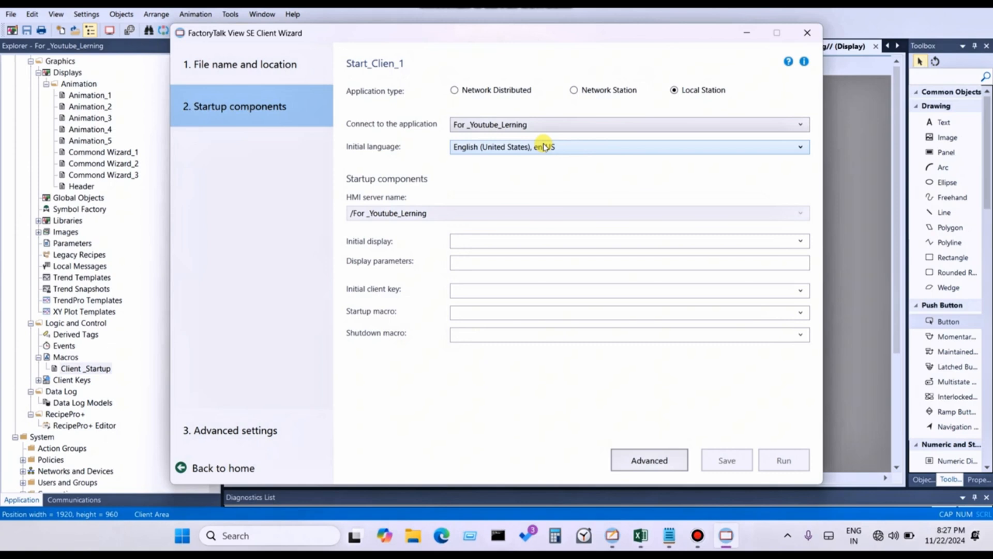
Assign Client _Startup as the startup macro, then save and run the client configuration.
left_click(464, 239)
left_click(801, 312)
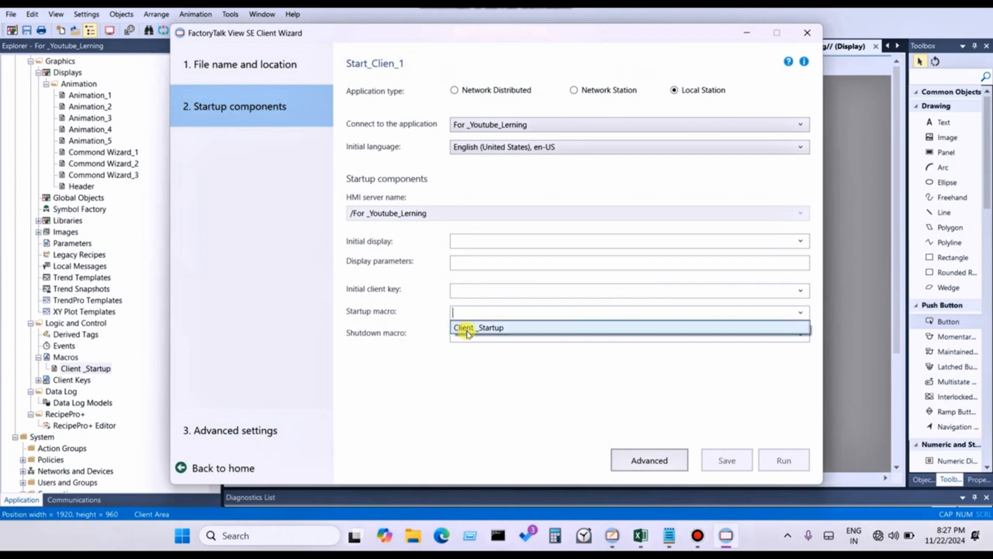
left_click(468, 328)
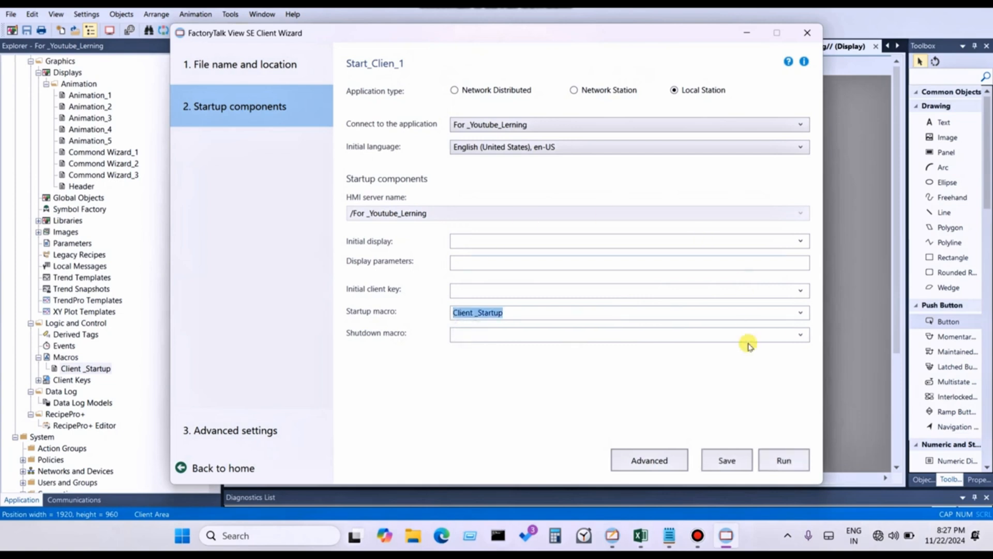
left_click(727, 458)
left_click(782, 462)
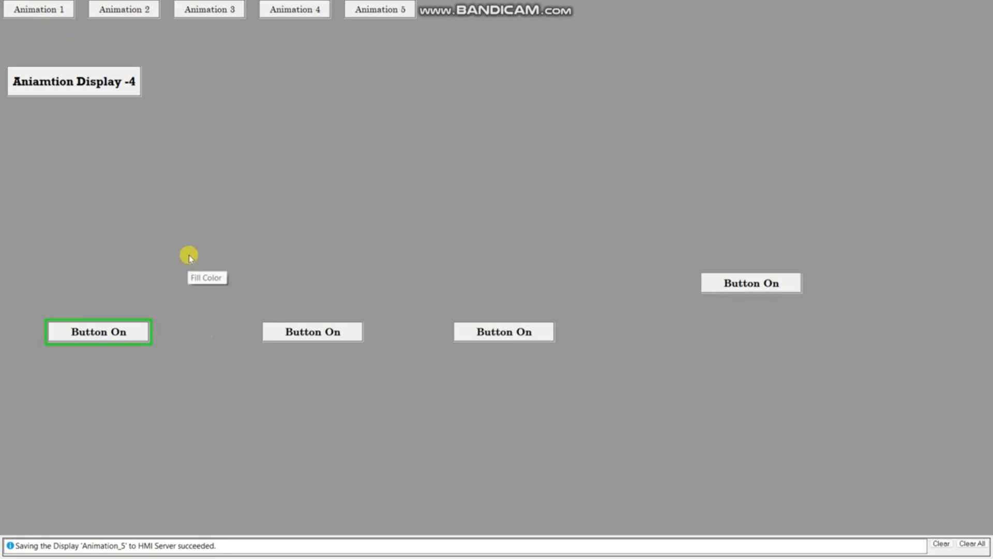
Test the header navigation in the running client by switching between the Animation 4 and Animation 5 displays.
left_click(287, 10)
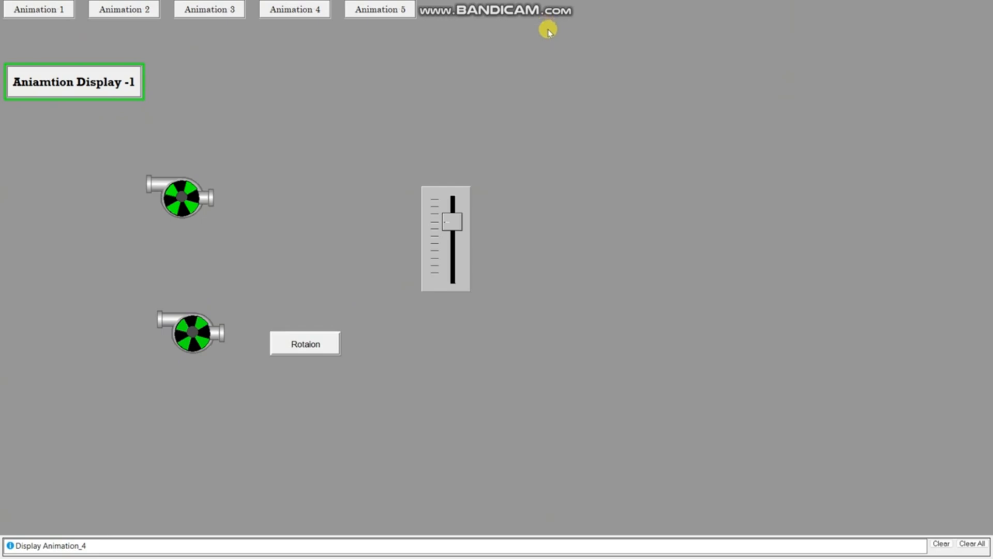
left_click(375, 20)
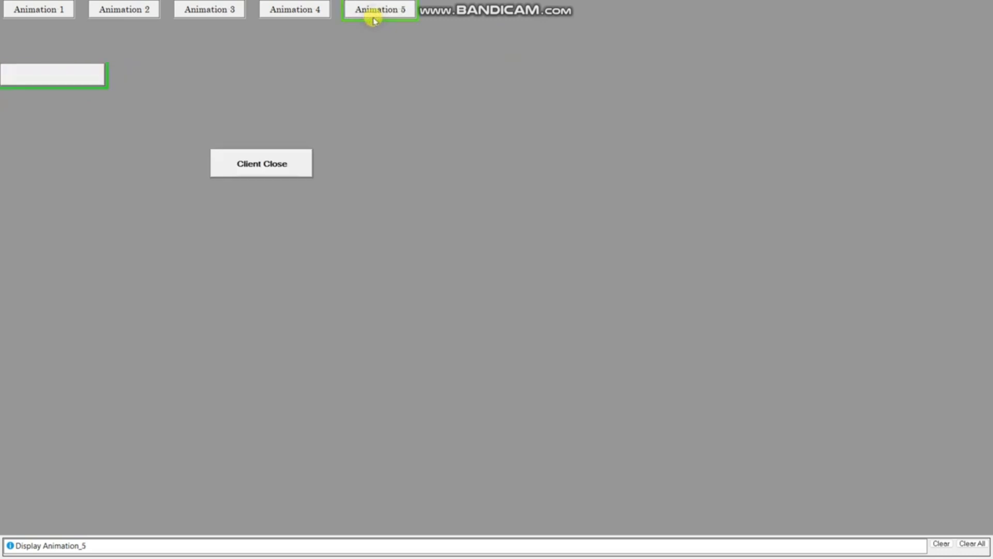
left_click(292, 14)
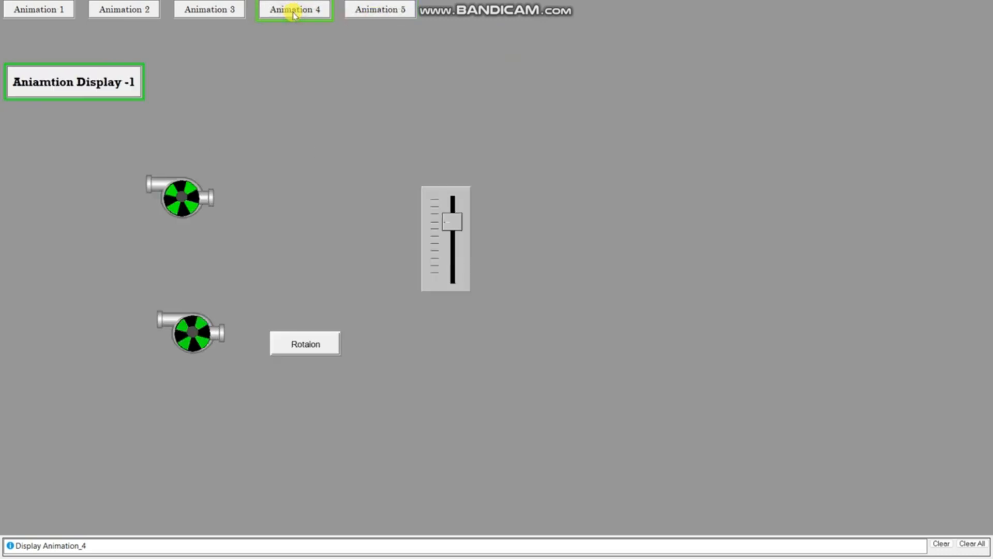